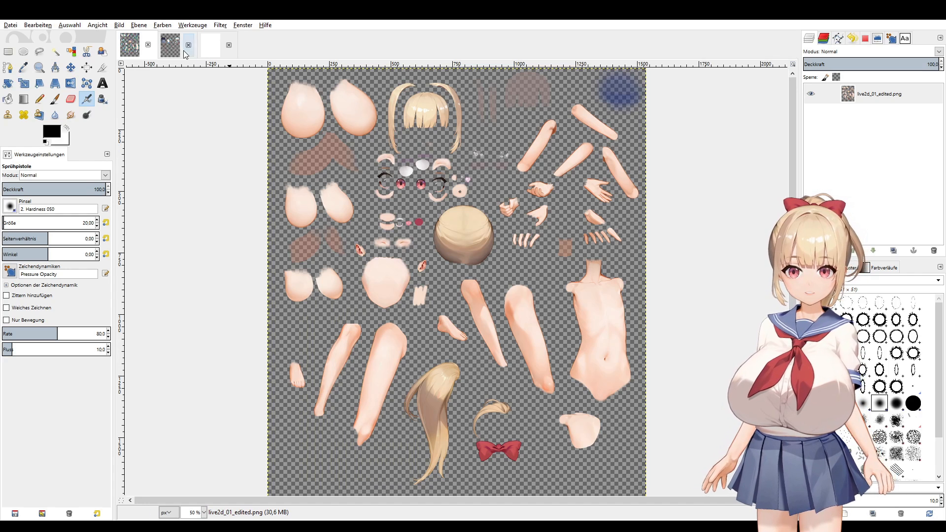
pyautogui.click(170, 45)
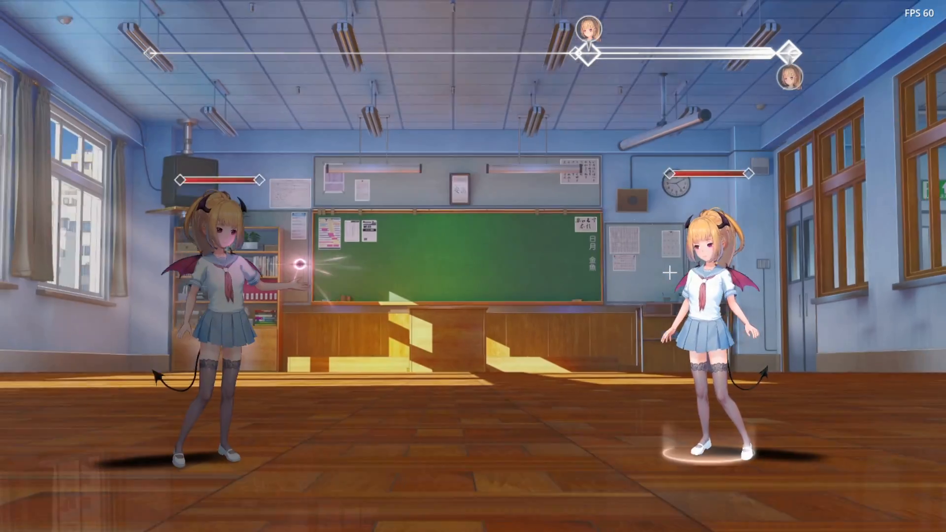
pyautogui.click(669, 273)
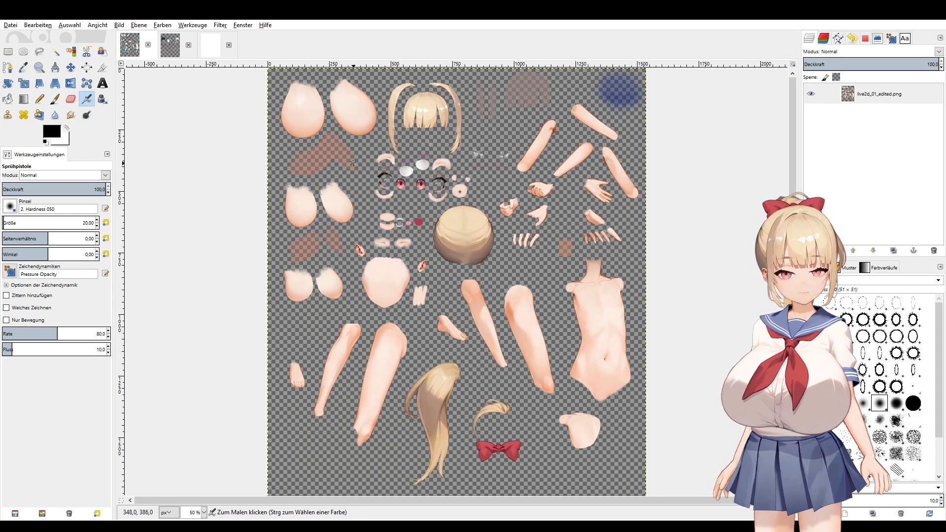
# Step: Examine the eye, mouth, ear and head pieces on the live2d_01_edited.png texture sheet
pyautogui.keyDown('ctrl'); pyautogui.scroll(2, 354, 164); pyautogui.keyUp('ctrl')
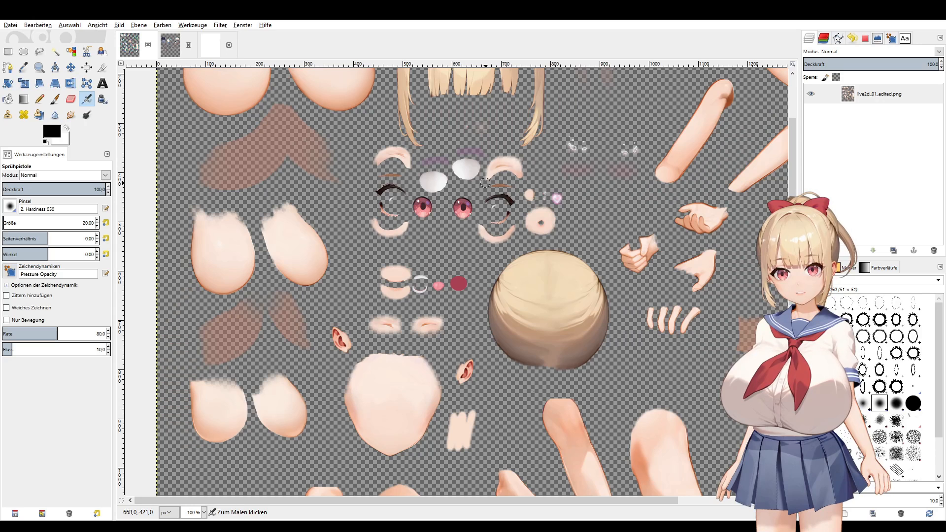
pyautogui.keyDown('ctrl'); pyautogui.scroll(1, 434, 207); pyautogui.keyUp('ctrl')
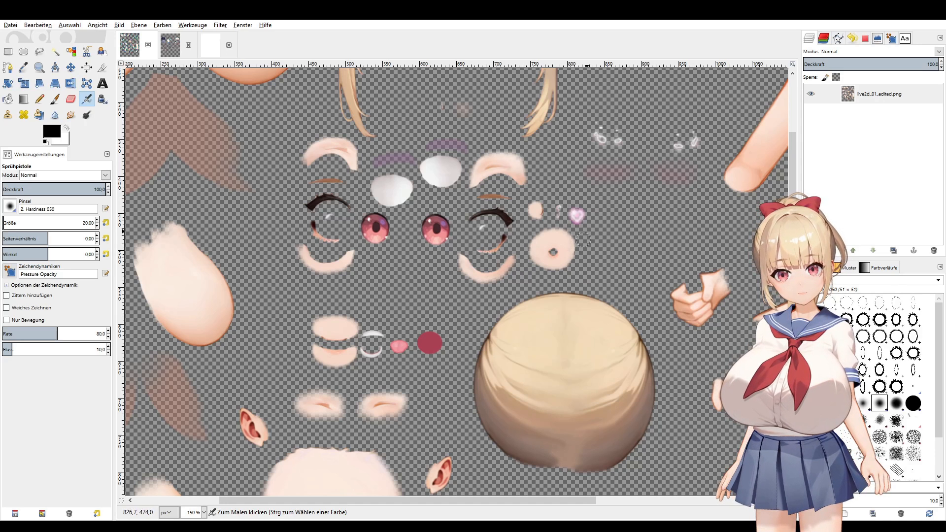
pyautogui.moveTo(566, 190); pyautogui.dragTo(469, 239, button='middle')
pyautogui.moveTo(518, 187); pyautogui.dragTo(458, 189, button='middle')
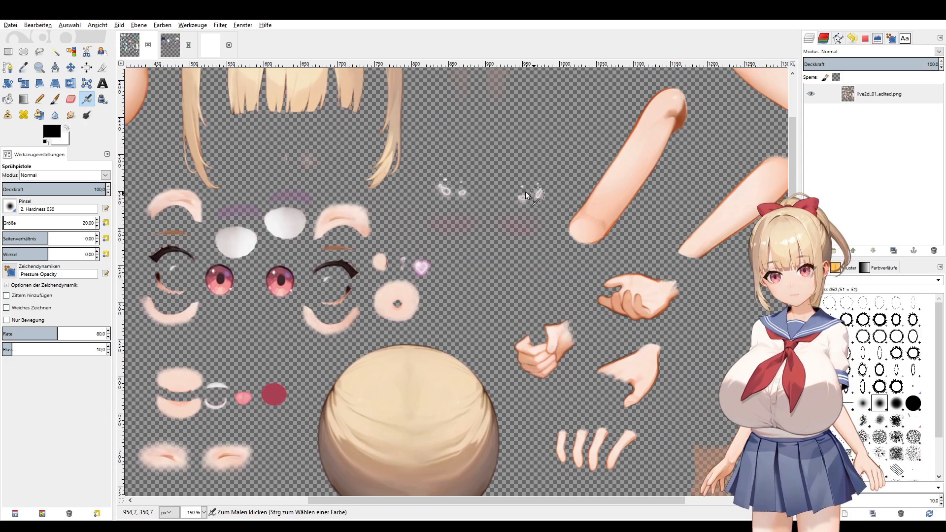
pyautogui.moveTo(386, 252); pyautogui.dragTo(487, 244, button='middle')
pyautogui.scroll(-6, 407, 252)
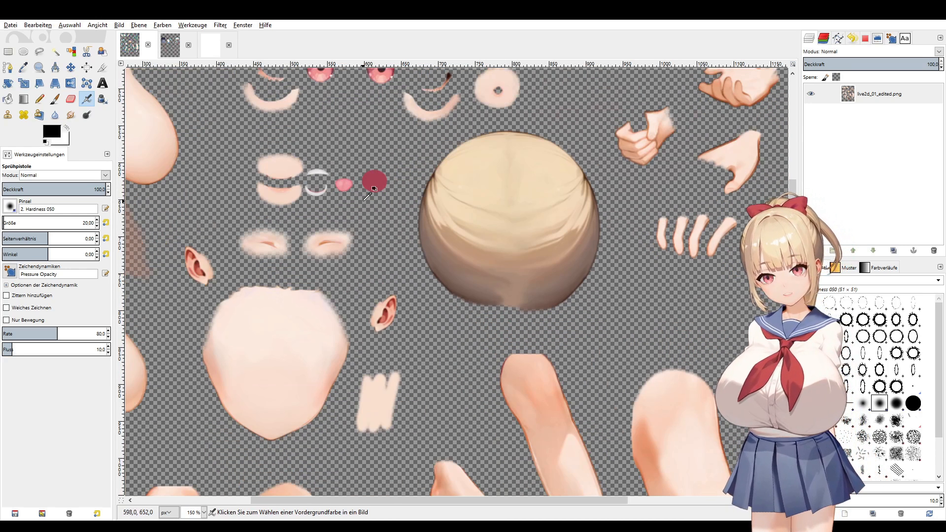
pyautogui.keyDown('ctrl'); pyautogui.scroll(-2, 371, 205); pyautogui.keyUp('ctrl')
pyautogui.scroll(1, 410, 185)
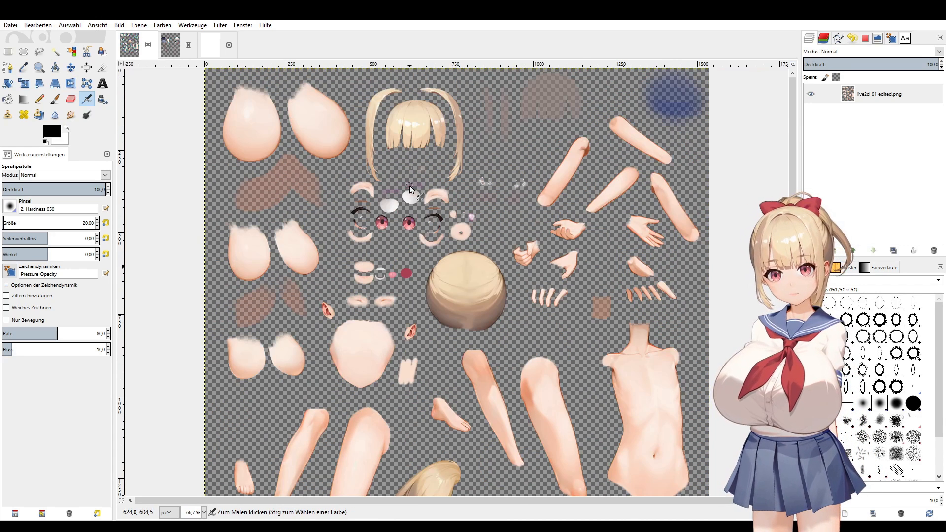
# Step: Examine the torso, leg and hair pieces on the texture sheet, and open the second texture sheet image
pyautogui.moveTo(454, 282); pyautogui.dragTo(261, 142, button='middle')
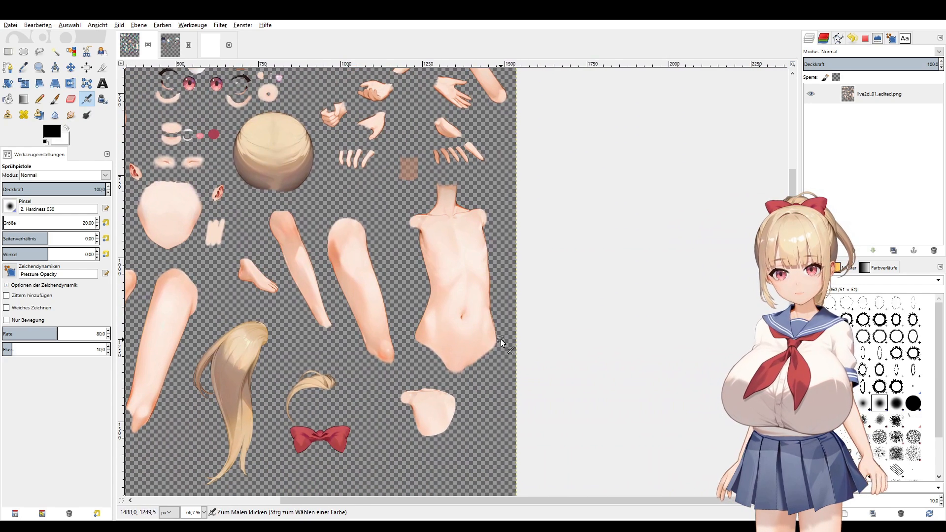
pyautogui.keyDown('ctrl'); pyautogui.scroll(1, 499, 335); pyautogui.keyUp('ctrl')
pyautogui.moveTo(437, 290); pyautogui.dragTo(451, 270, button='middle')
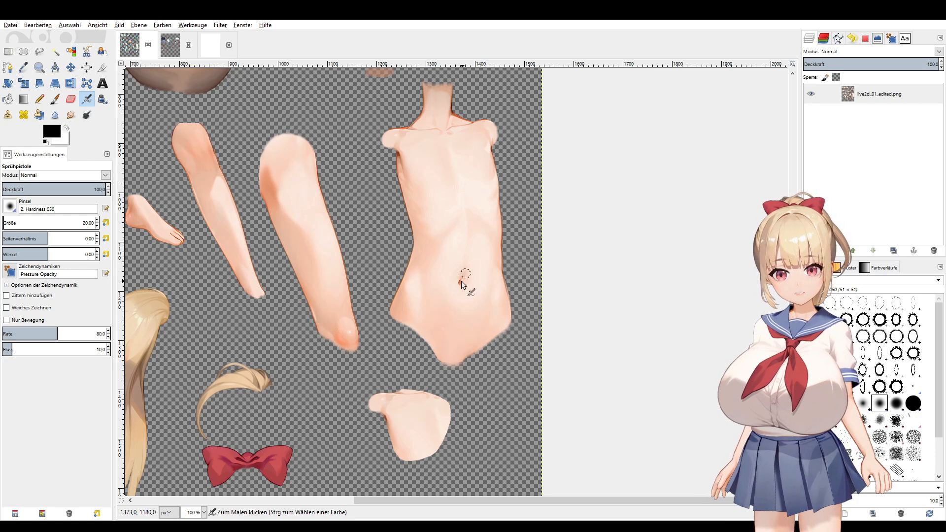
pyautogui.moveTo(407, 181); pyautogui.dragTo(407, 222, button='middle')
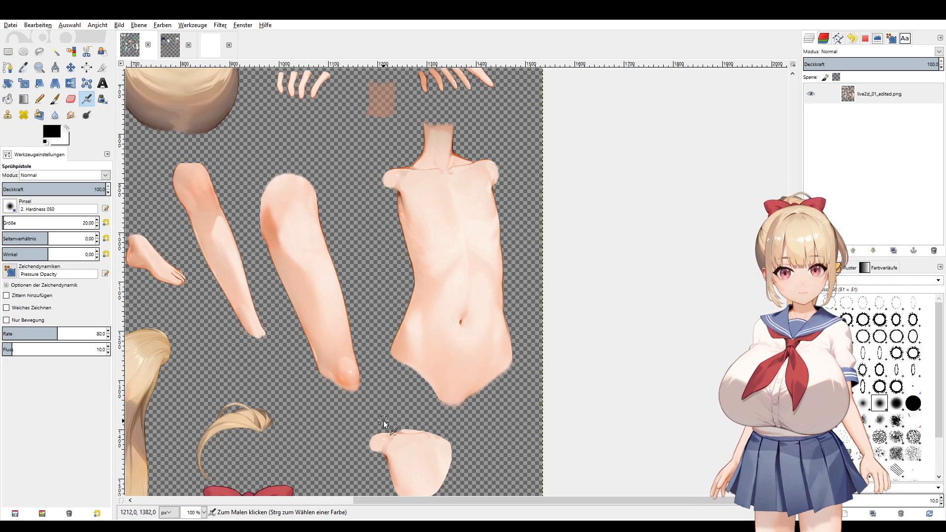
pyautogui.scroll(-1, 477, 423)
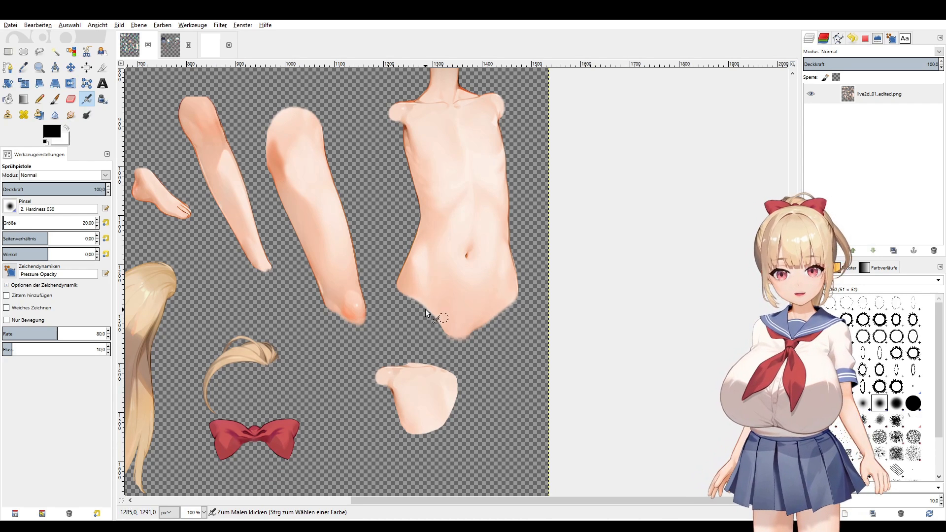
pyautogui.scroll(-5, 456, 307)
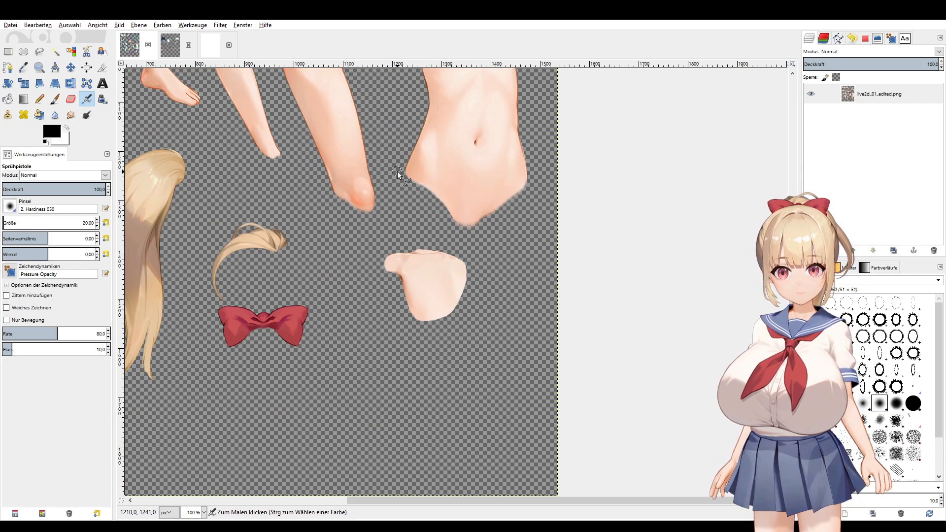
pyautogui.keyDown('ctrl'); pyautogui.scroll(-2, 427, 363); pyautogui.keyUp('ctrl')
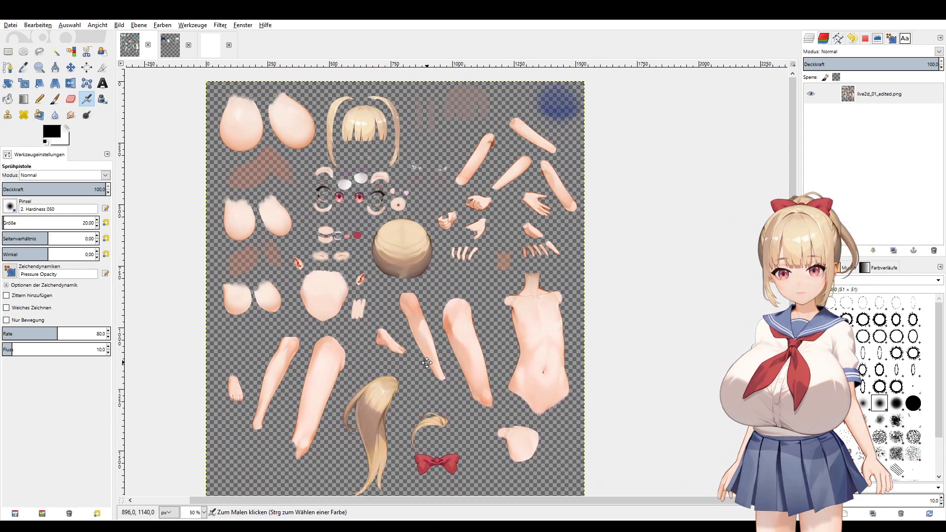
pyautogui.click(170, 45)
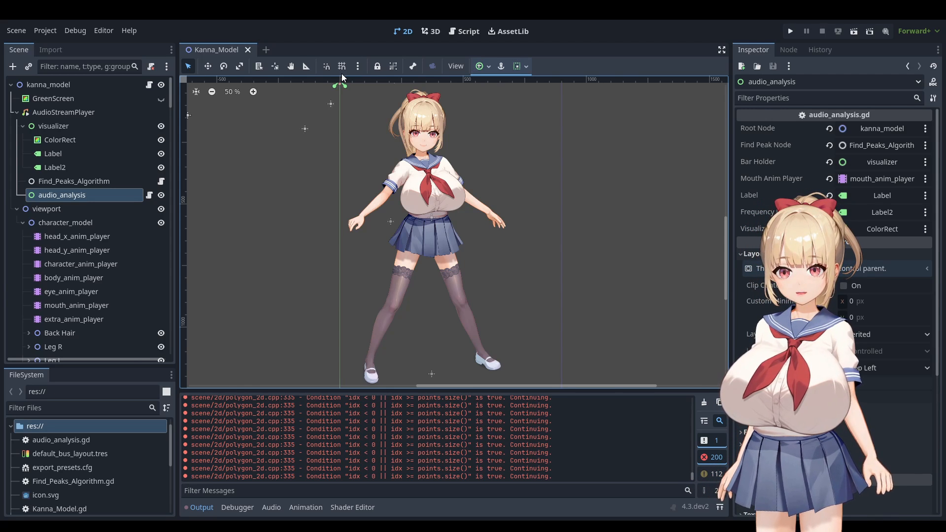
# Step: Collapse the AudioStreamPlayer and viewport branches in the Godot scene tree and inspect the kanna_model root node's properties
pyautogui.click(17, 112)
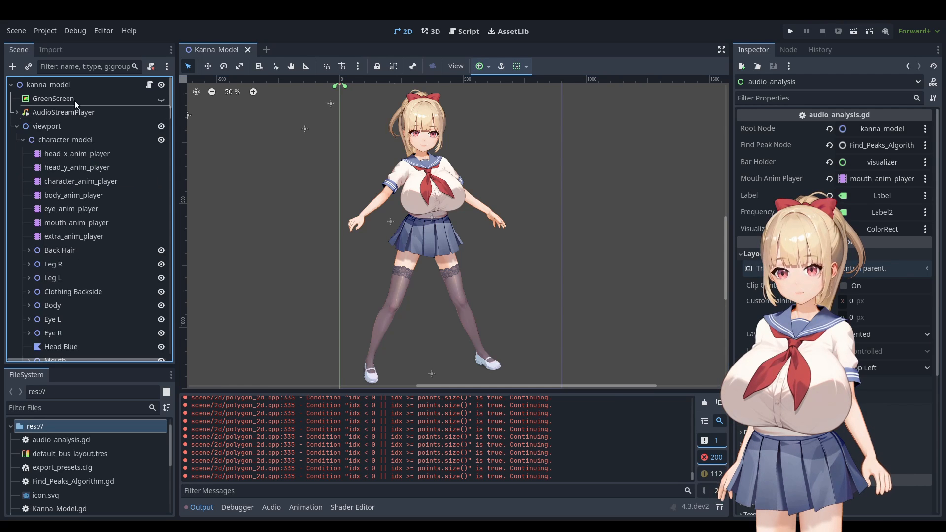
pyautogui.click(17, 126)
pyautogui.click(48, 86)
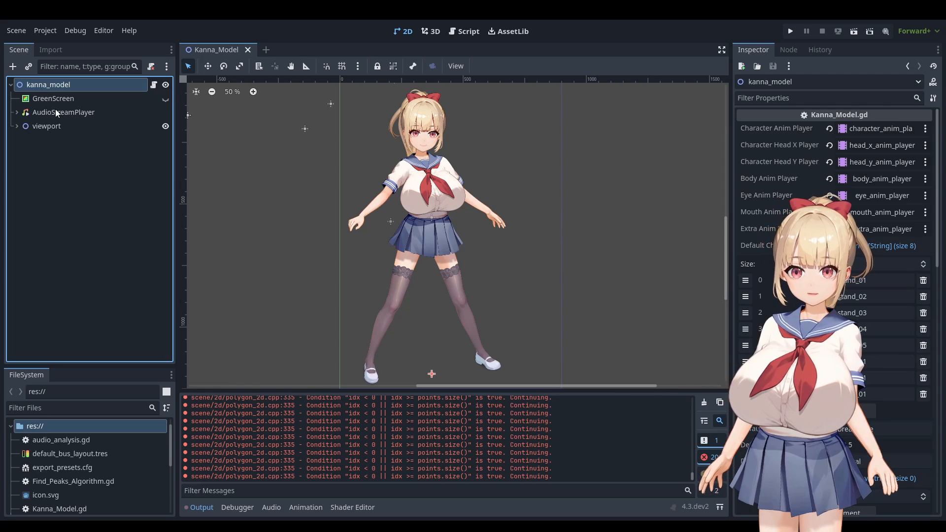
# Step: Inspect the AudioStreamPlayer node's properties and the settings of the spectrum analyzer effect on the Record audio bus
pyautogui.click(41, 113)
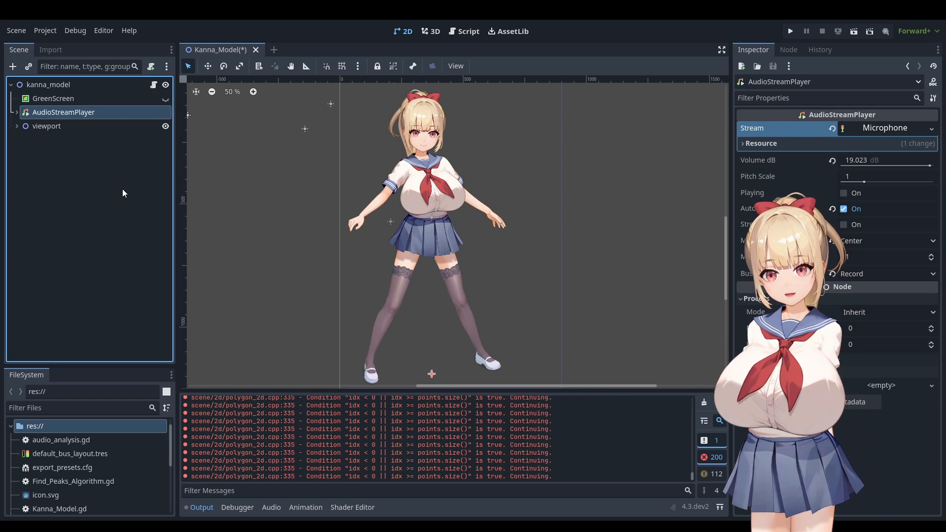
pyautogui.click(272, 508)
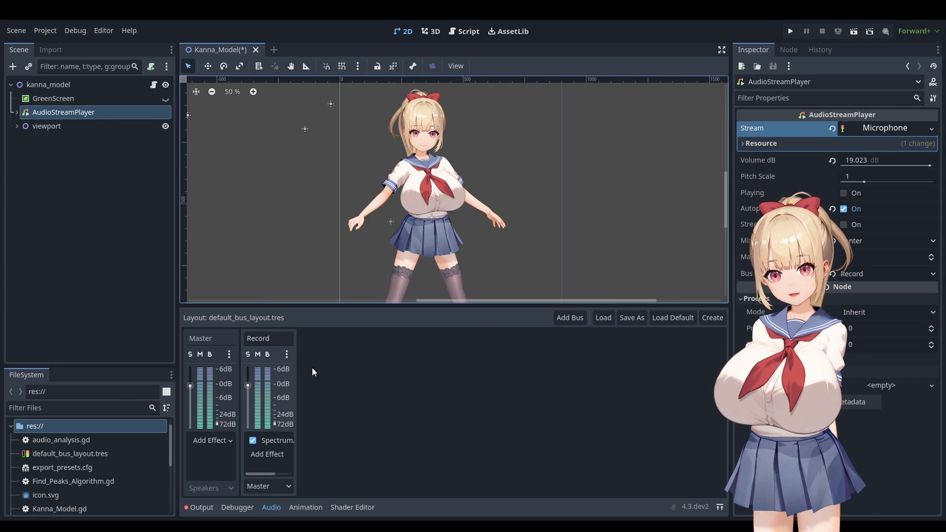
pyautogui.click(274, 446)
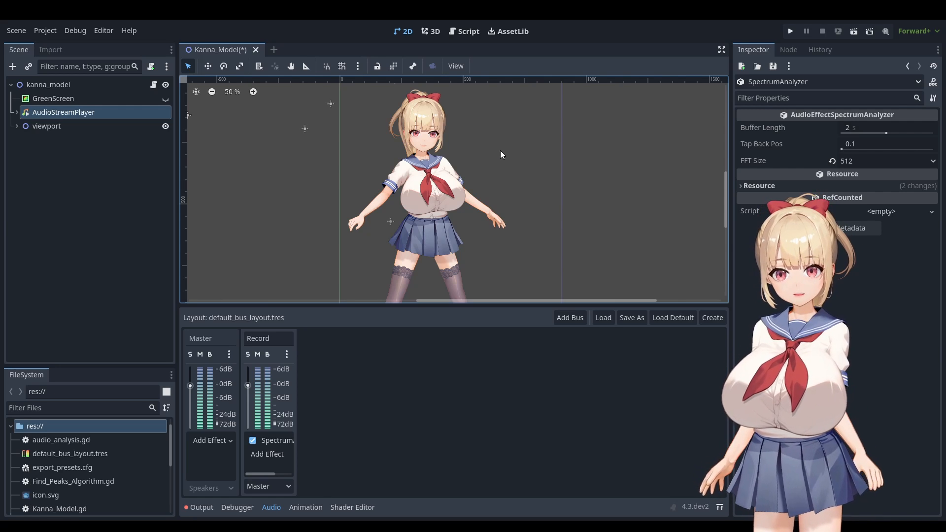
# Step: Expand the viewport node and go through character_model's animation players from head_x_anim_player to extra_anim_player
pyautogui.click(47, 127)
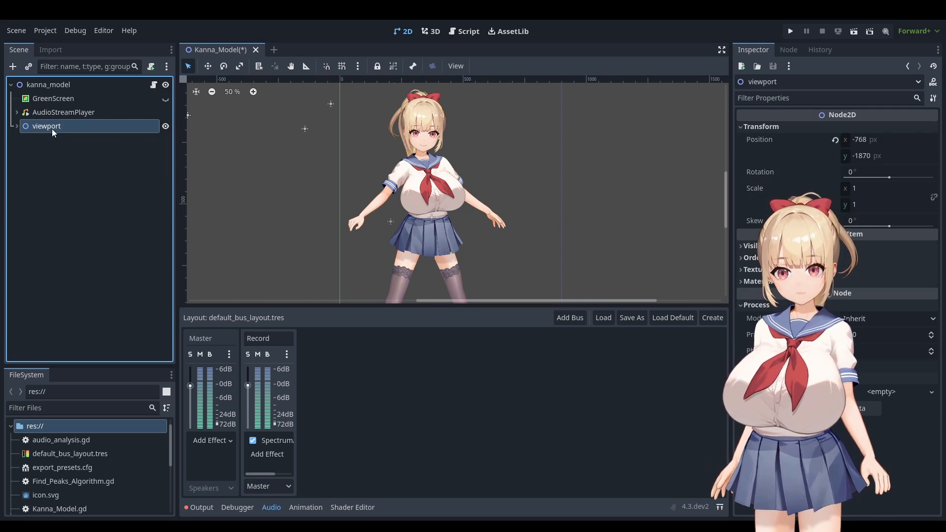
pyautogui.click(16, 127)
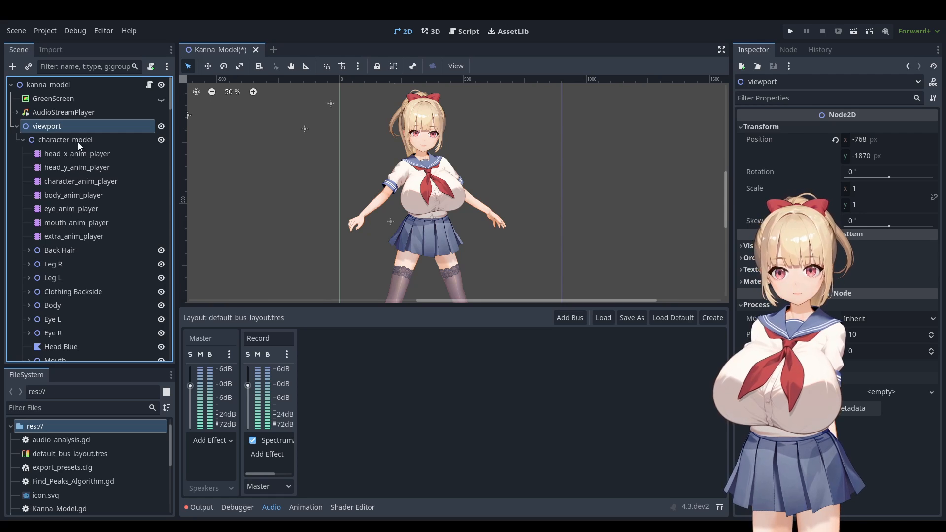
pyautogui.click(84, 153)
pyautogui.click(78, 168)
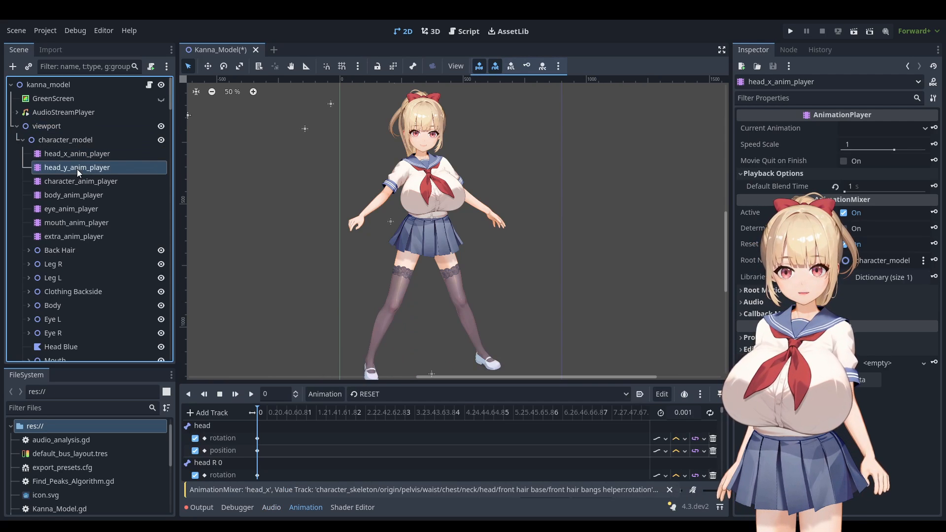
pyautogui.click(82, 183)
pyautogui.click(84, 196)
pyautogui.click(77, 210)
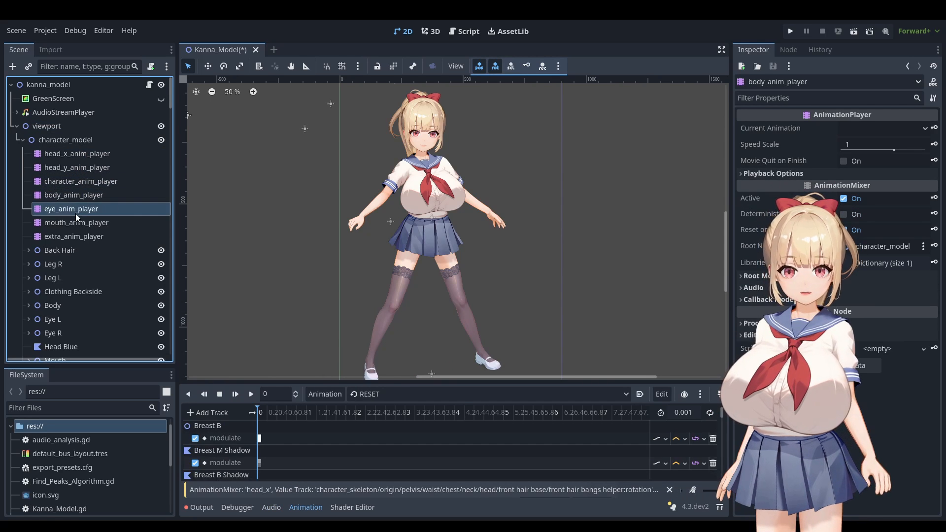
pyautogui.click(83, 224)
pyautogui.click(79, 236)
# Step: Inspect the Back Hair and Leg R body-part nodes under character_model
pyautogui.scroll(-3, 91, 212)
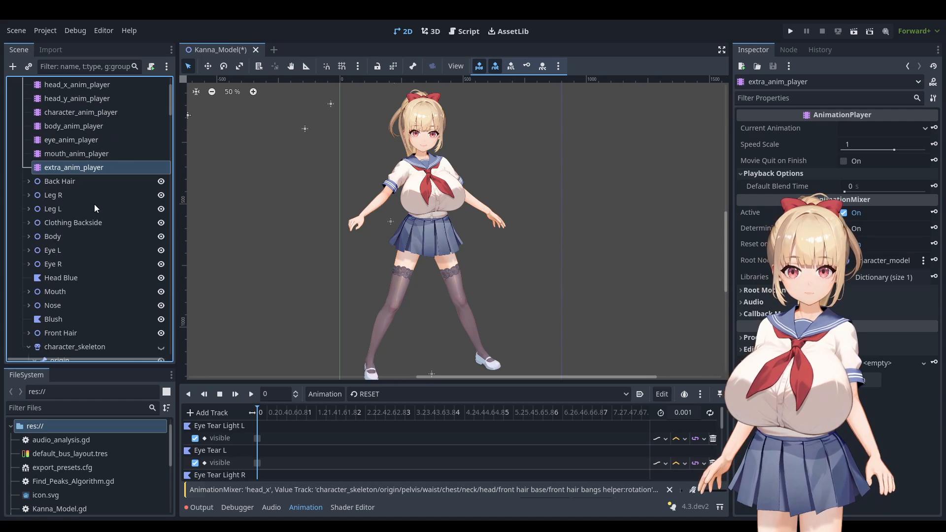
pyautogui.click(73, 183)
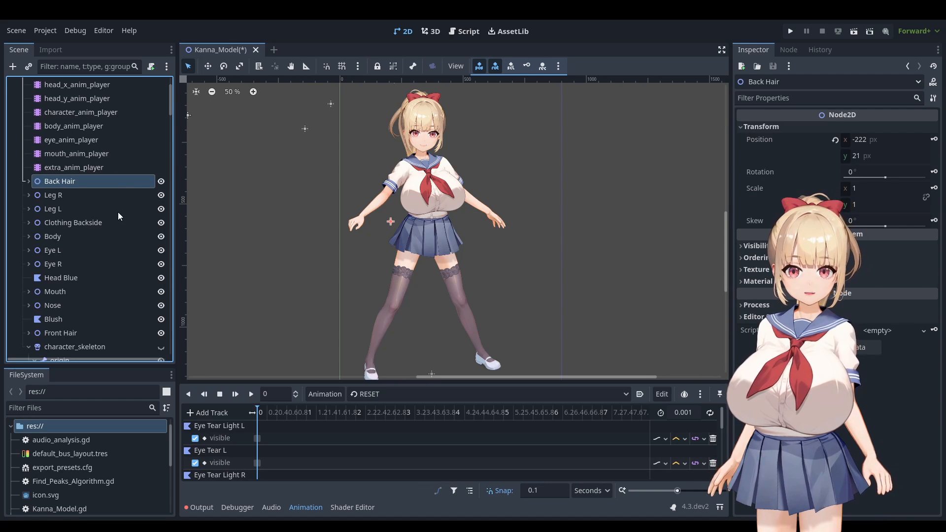
pyautogui.click(87, 196)
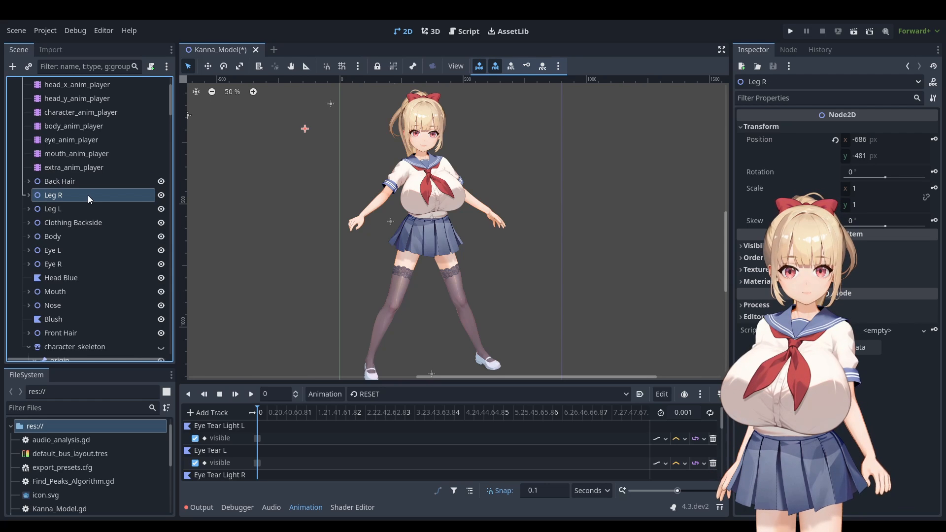
# Step: Select the character_skeleton node and make it visible over the character
pyautogui.scroll(-3, 106, 206)
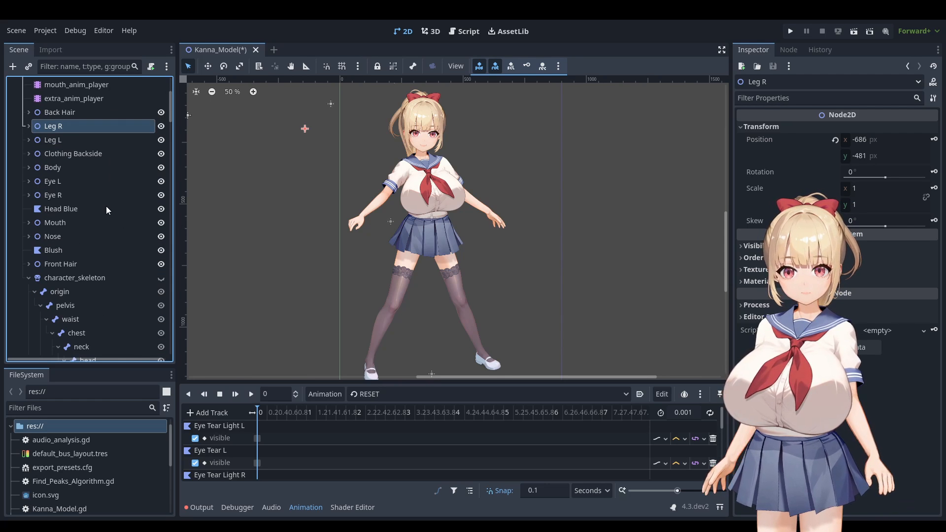
pyautogui.click(102, 278)
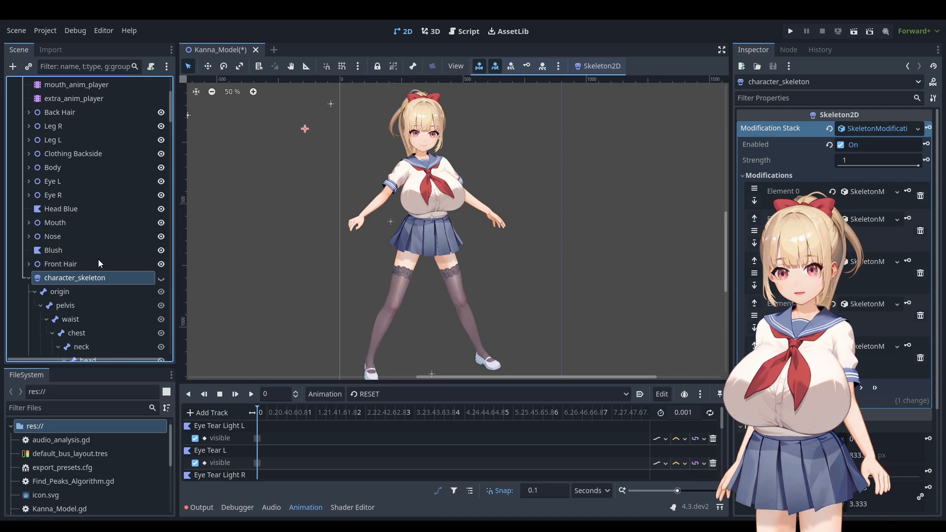
pyautogui.scroll(-2, 98, 259)
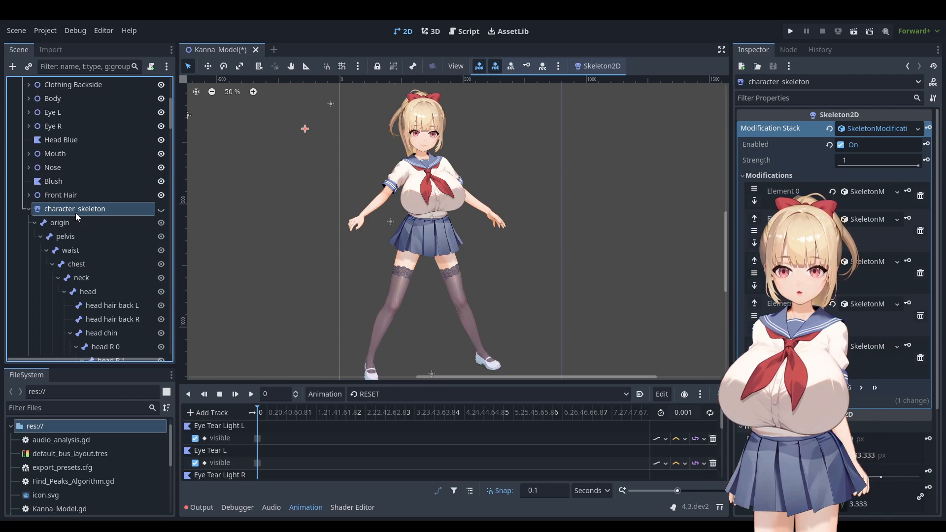
pyautogui.click(161, 210)
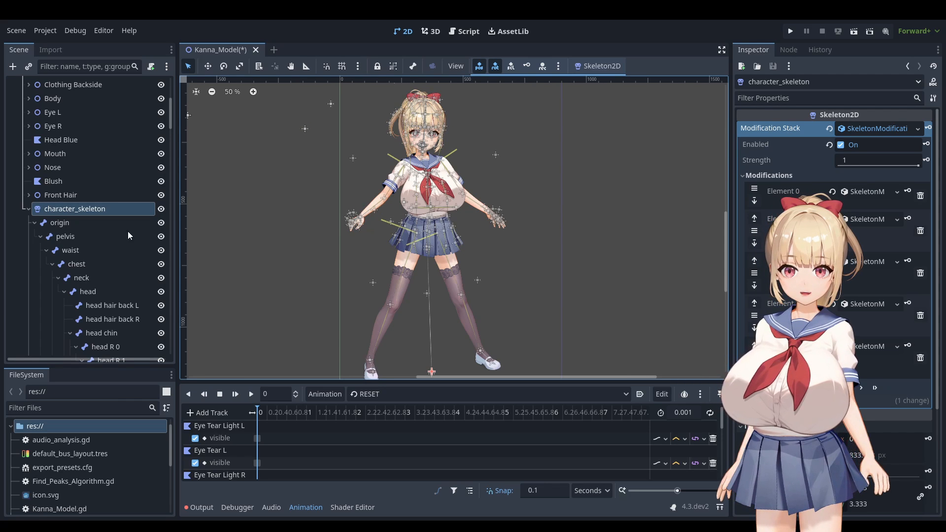
# Step: Examine the skeleton's bones across the character's head, torso, arms and skirt up close
pyautogui.scroll(3, 424, 256)
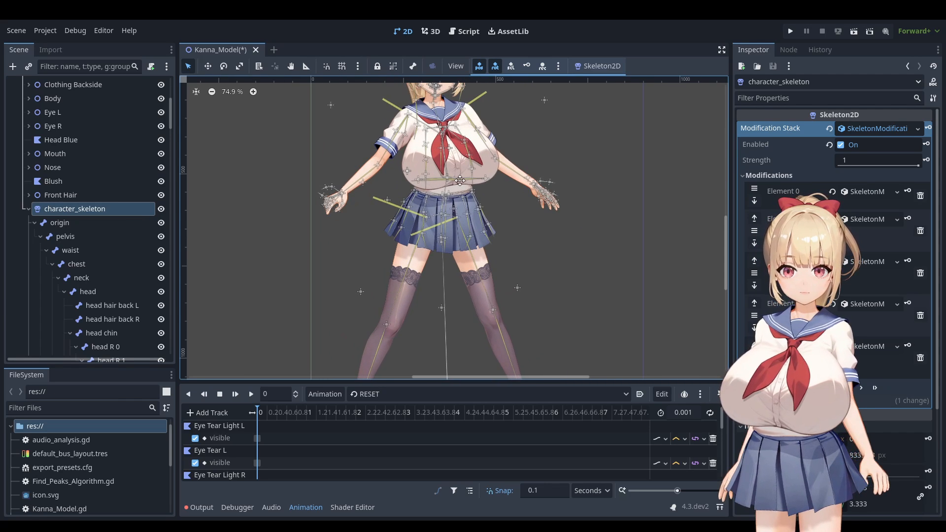
pyautogui.scroll(1, 444, 264)
pyautogui.scroll(2, 424, 226)
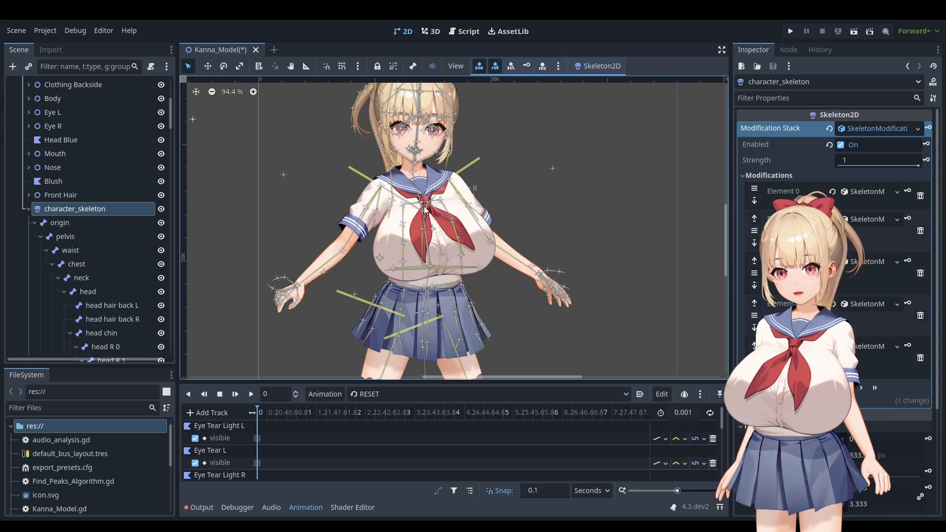
pyautogui.scroll(-3, 493, 232)
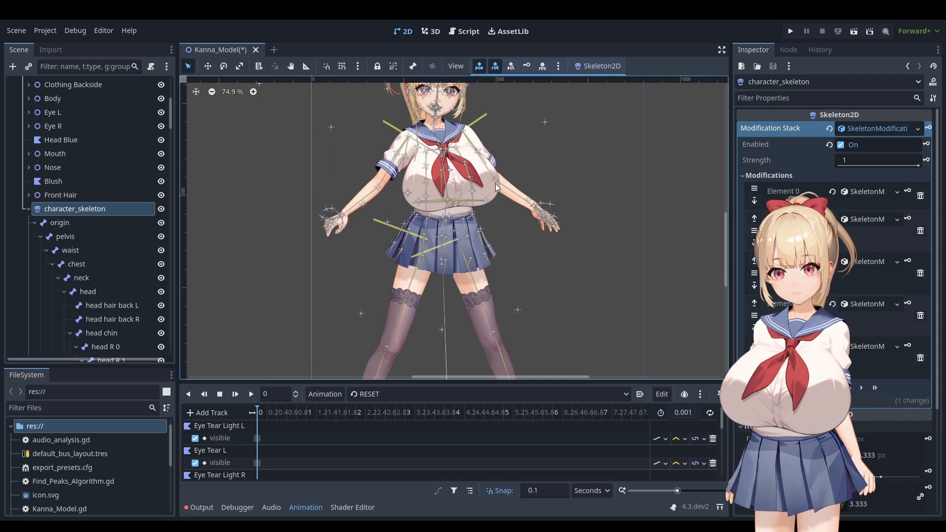
pyautogui.scroll(3, 460, 123)
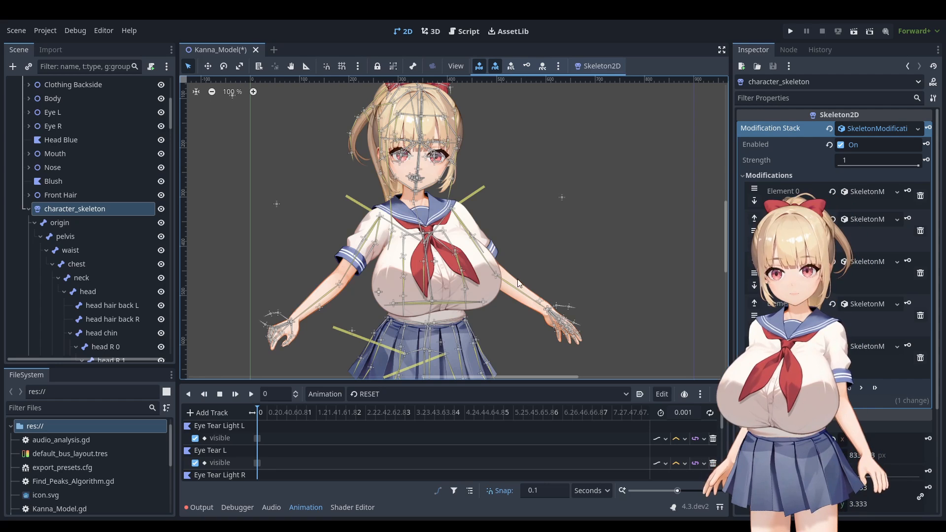
pyautogui.scroll(-3, 404, 273)
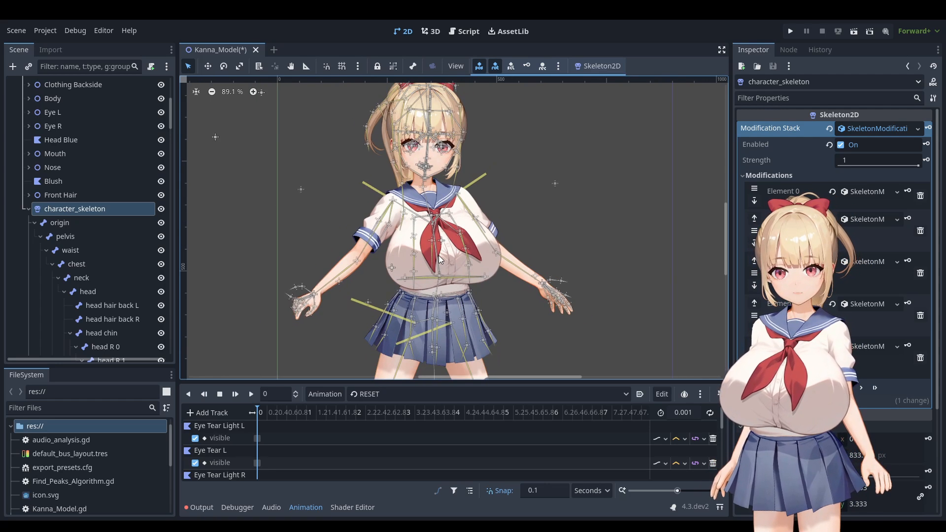
# Step: Collapse the character_skeleton bone hierarchy and expand the AudioStreamPlayer node to reveal its children
pyautogui.click(29, 208)
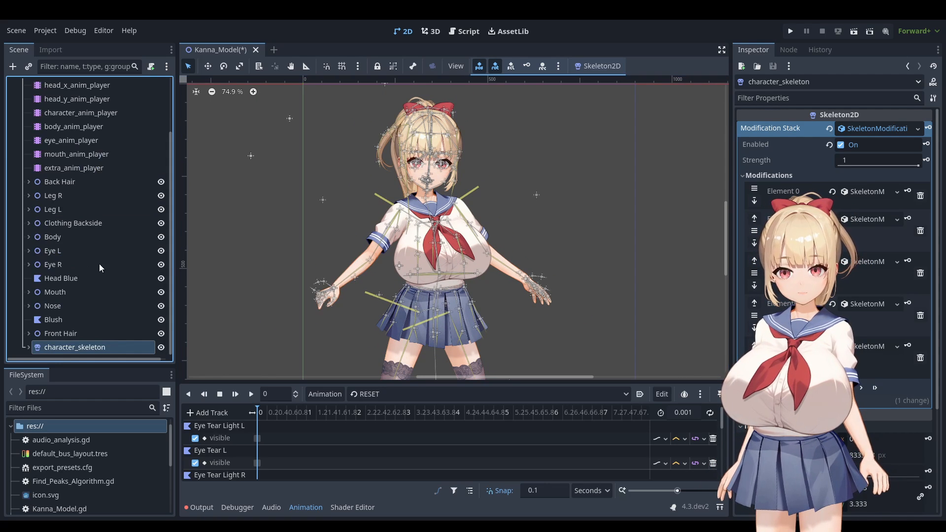
pyautogui.scroll(3, 100, 185)
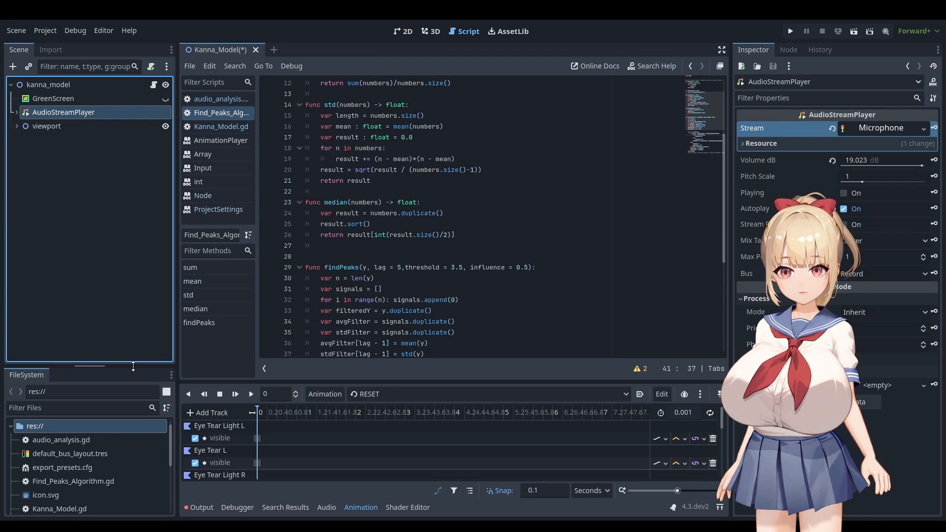
pyautogui.click(16, 112)
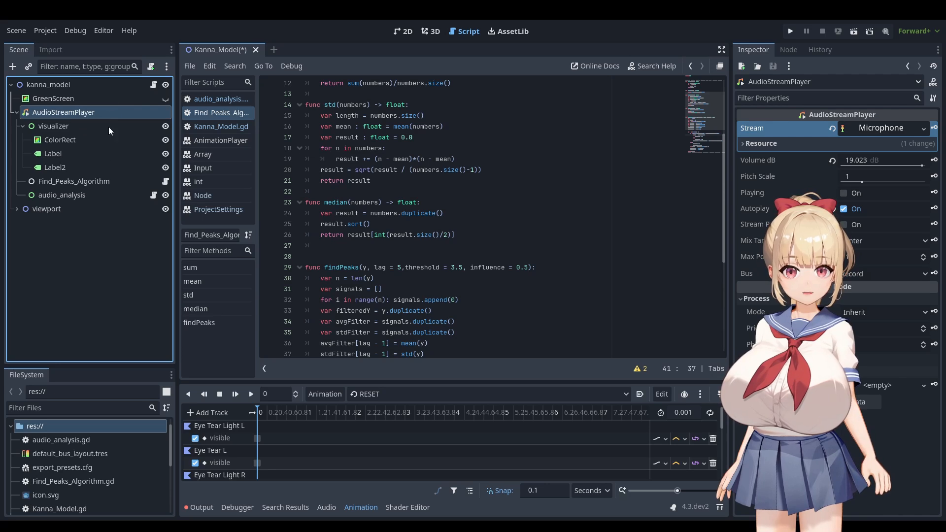
# Step: Open the script of the Find_Peaks_Algorithm node and read through its statistics helpers and the findPeaks function
pyautogui.click(81, 183)
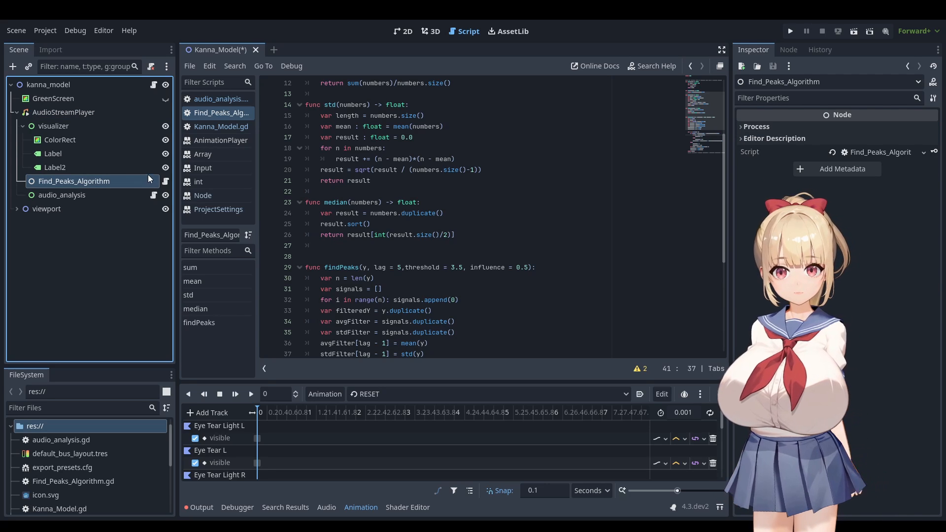
pyautogui.click(165, 182)
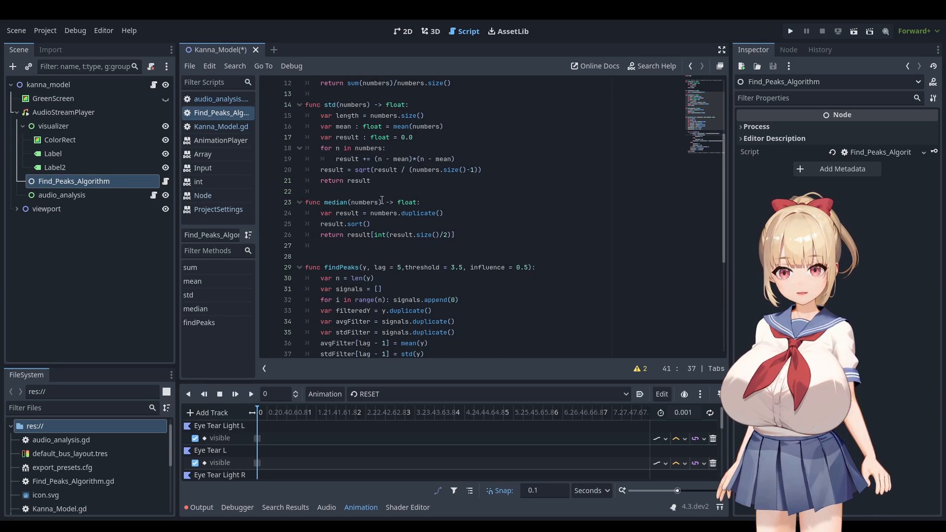
pyautogui.click(382, 195)
pyautogui.scroll(4, 365, 158)
pyautogui.scroll(-9, 345, 148)
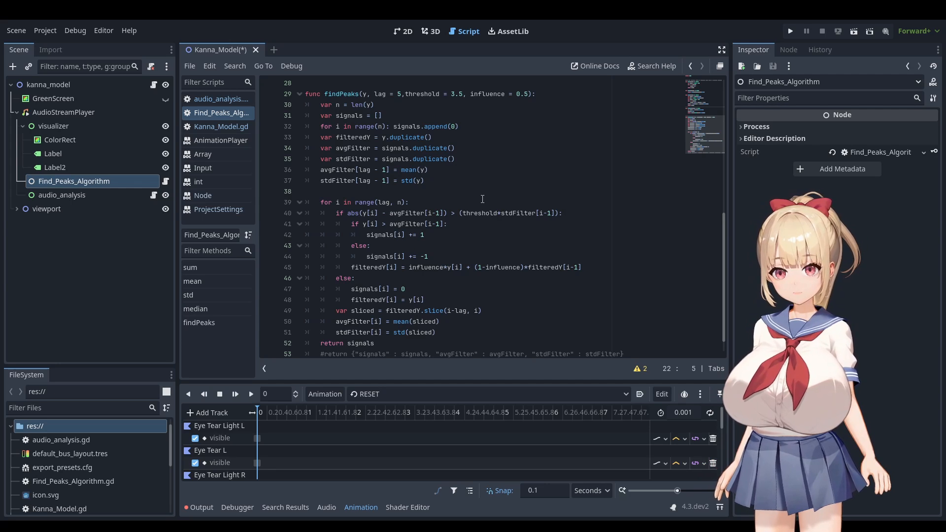
pyautogui.scroll(-1, 490, 193)
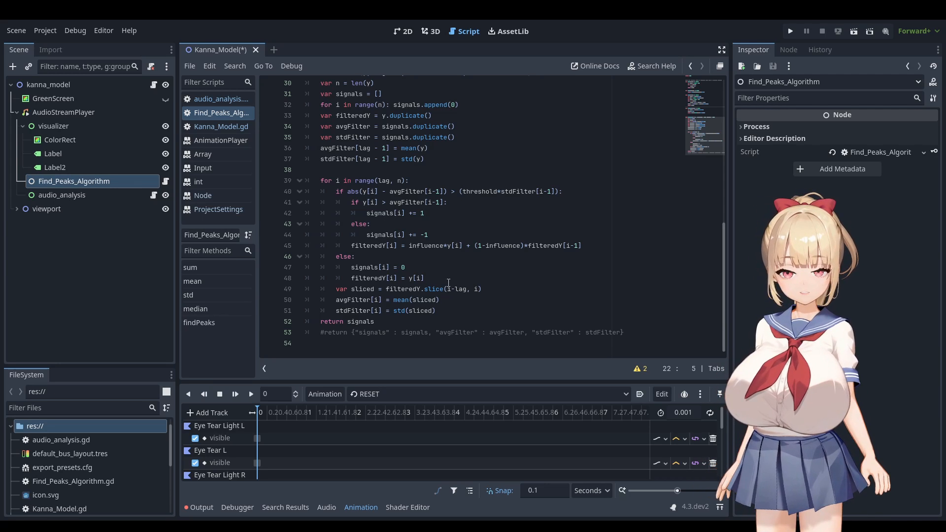
# Step: Open the script of the audio_analysis node and examine the exported variables at its beginning
pyautogui.click(71, 195)
pyautogui.click(153, 195)
pyautogui.scroll(10, 438, 193)
pyautogui.scroll(20, 439, 193)
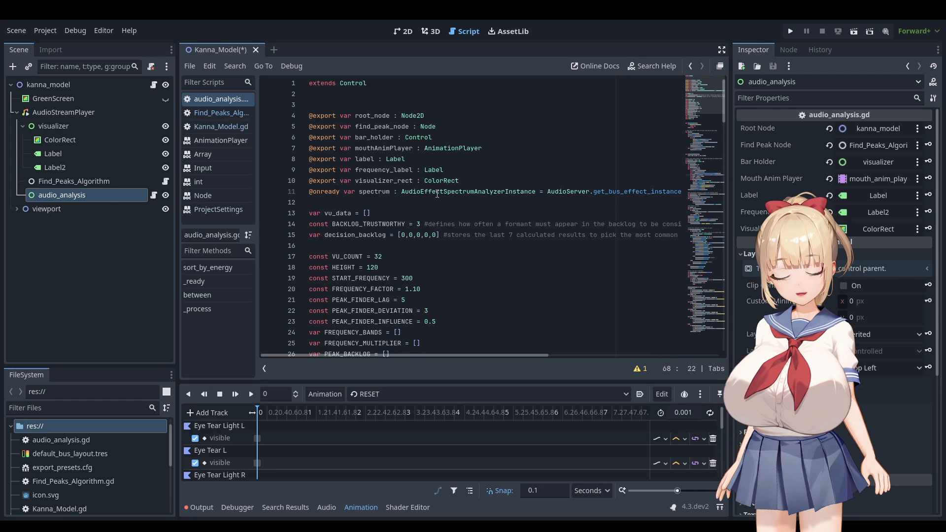
pyautogui.scroll(-3, 395, 143)
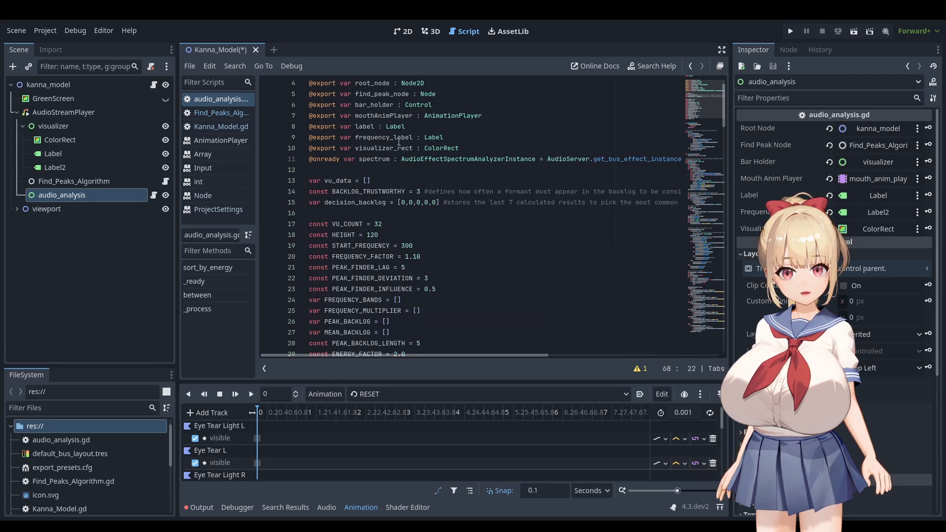
# Step: Read the audio_analysis script from its frequency and peak-finder constants through the _ready function
pyautogui.click(383, 180)
pyautogui.scroll(-2, 417, 175)
pyautogui.scroll(-2, 417, 175)
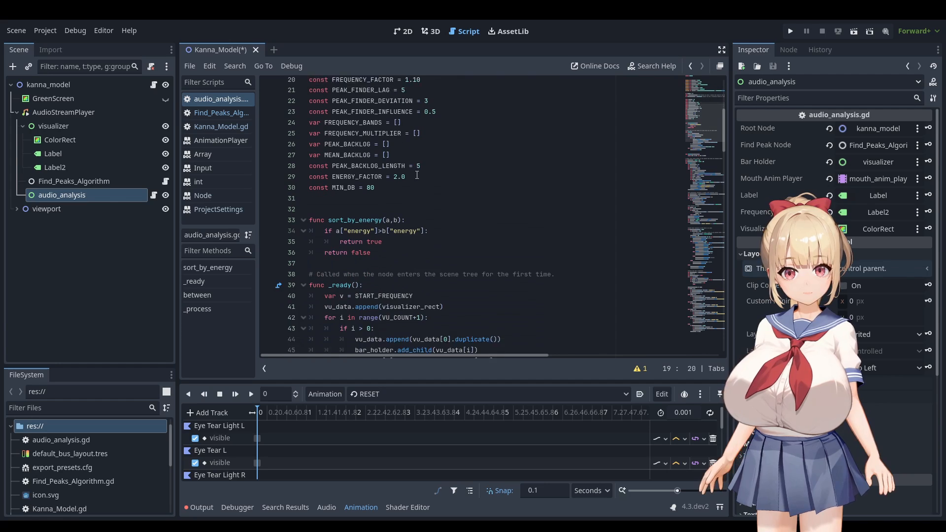
pyautogui.scroll(-2, 417, 175)
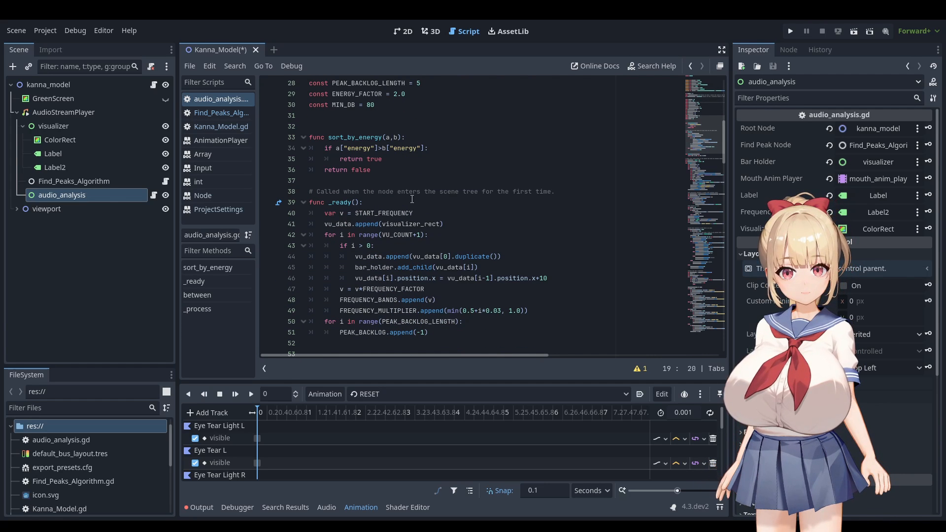
pyautogui.scroll(-2, 413, 192)
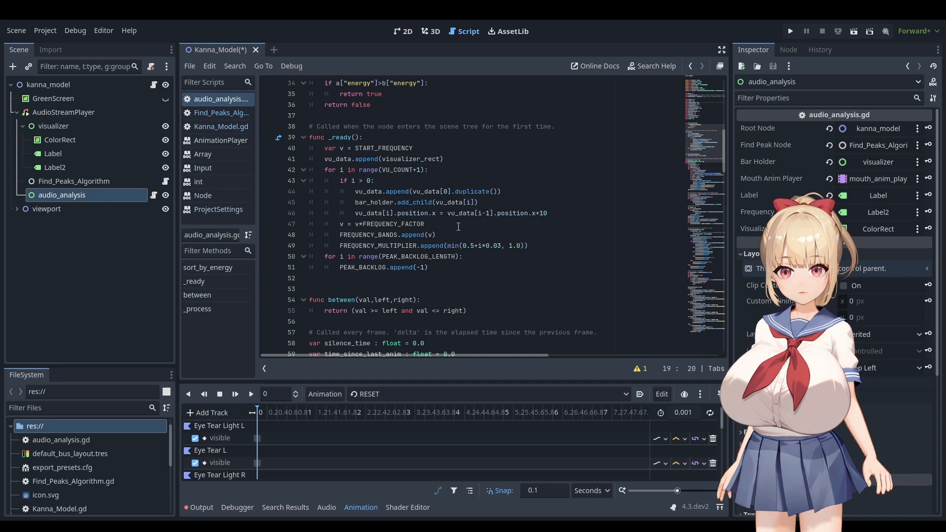
# Step: Undo the removal of the START_FREQUENCY constant line in the audio_analysis script
pyautogui.scroll(5, 458, 227)
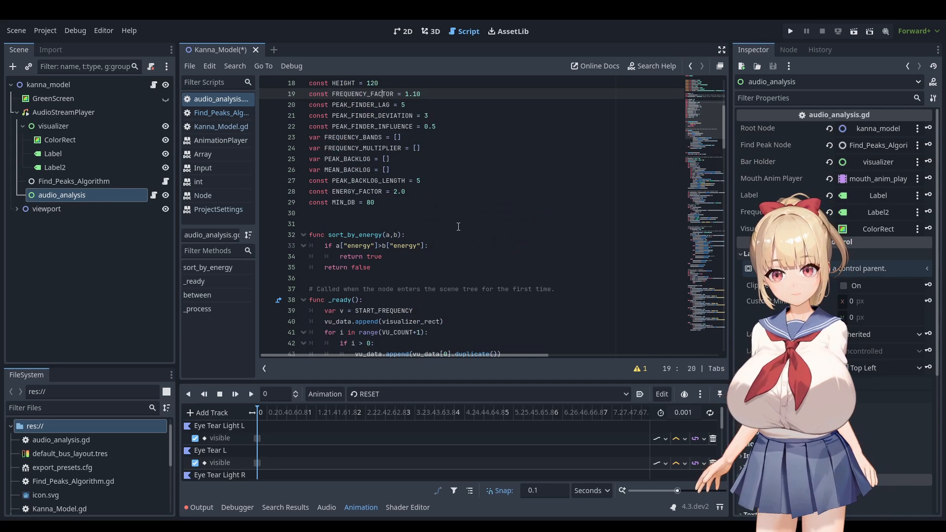
pyautogui.hotkey('ctrl', 'z')
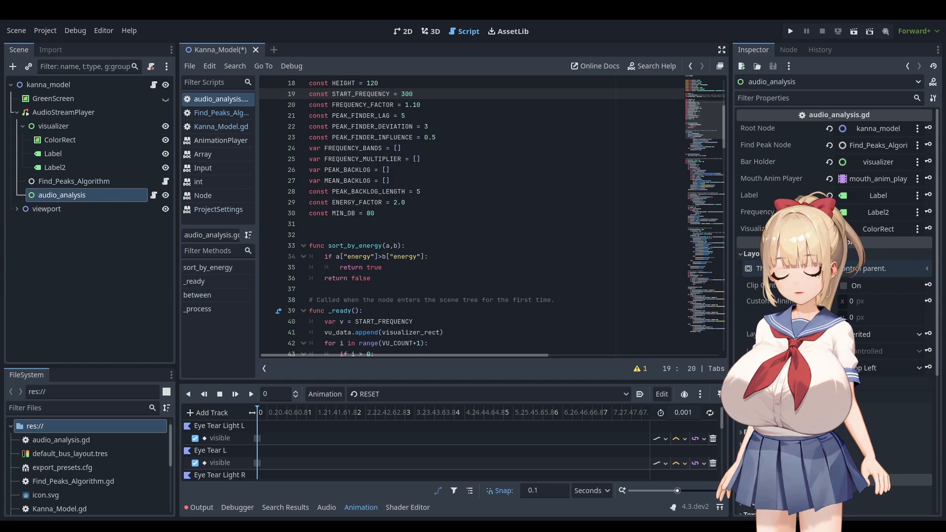
# Step: Review the MIN_DB constant and the sort_by_energy function, continuing into _ready
pyautogui.click(382, 213)
pyautogui.scroll(-2, 381, 215)
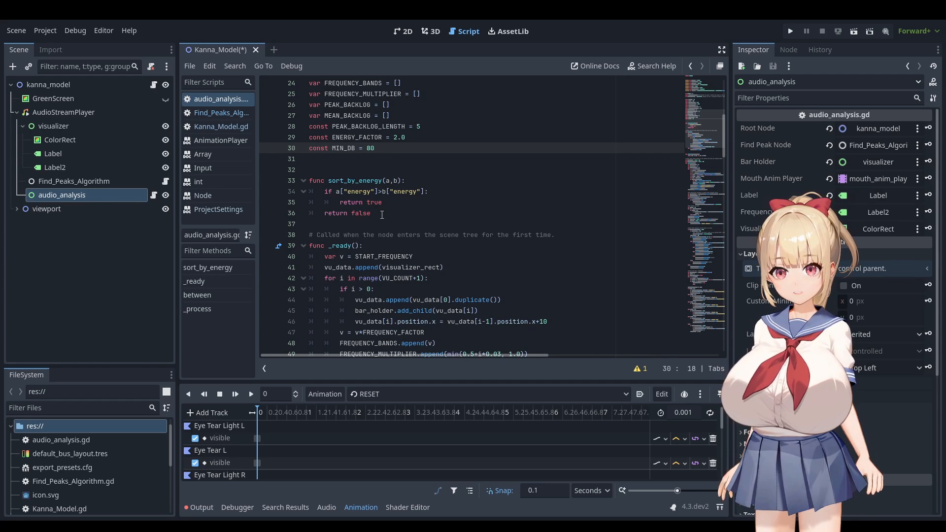
pyautogui.click(382, 214)
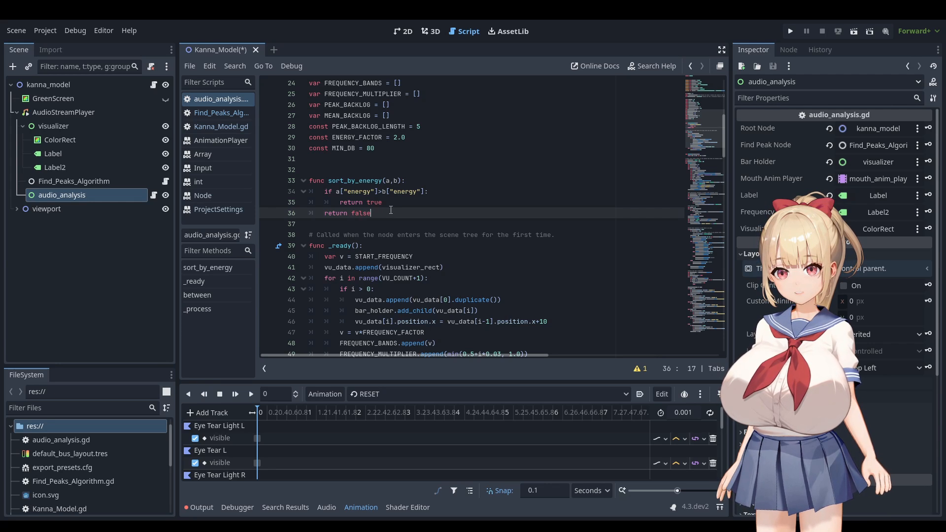
pyautogui.click(388, 207)
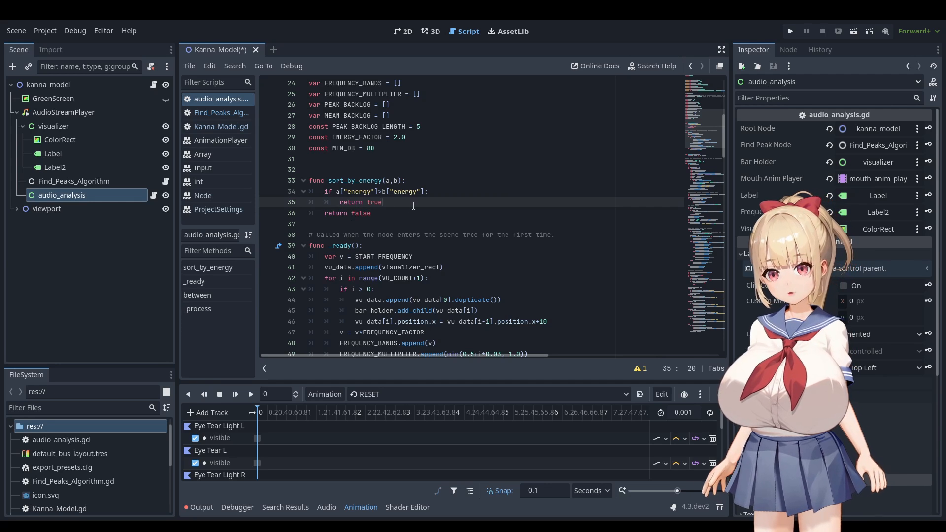
pyautogui.scroll(-2, 414, 205)
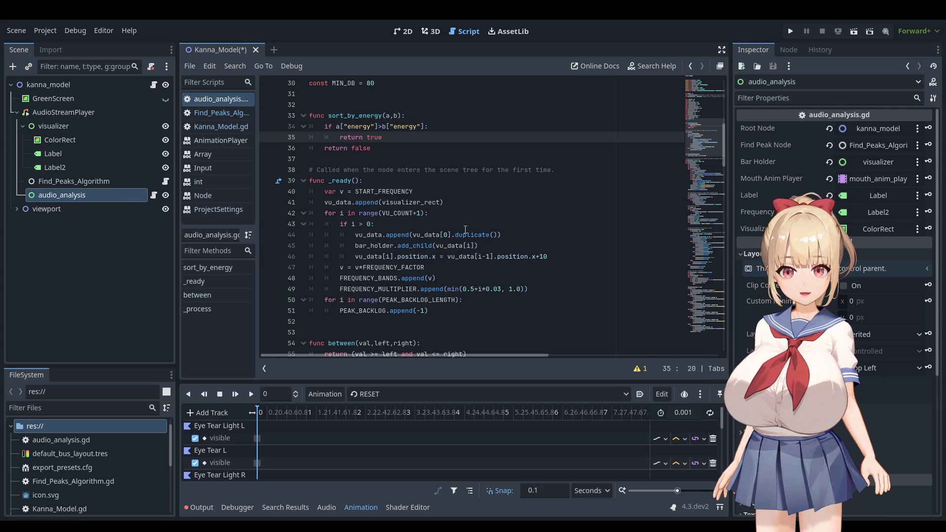
# Step: Read the band-energy and peak-isolation code down to the section deciding which animation to play
pyautogui.scroll(-13, 465, 229)
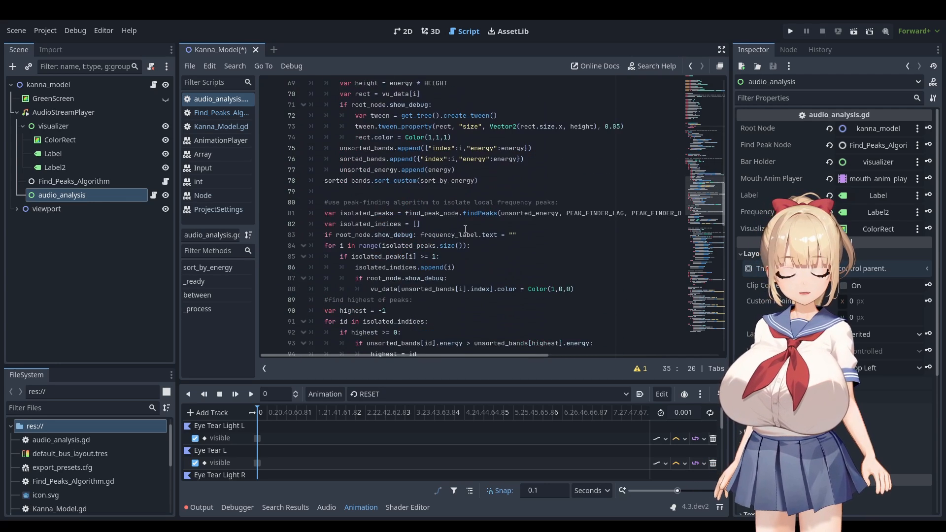
pyautogui.scroll(-5, 465, 229)
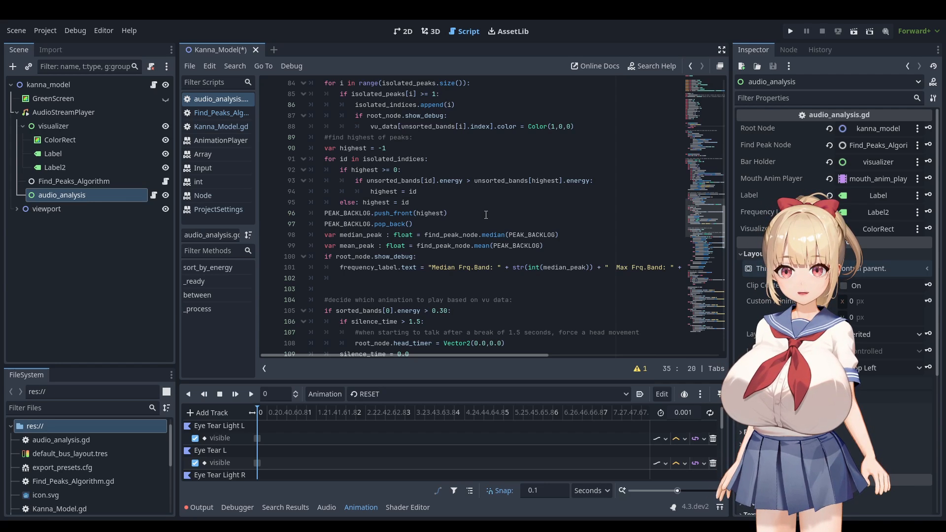
pyautogui.scroll(-6, 486, 214)
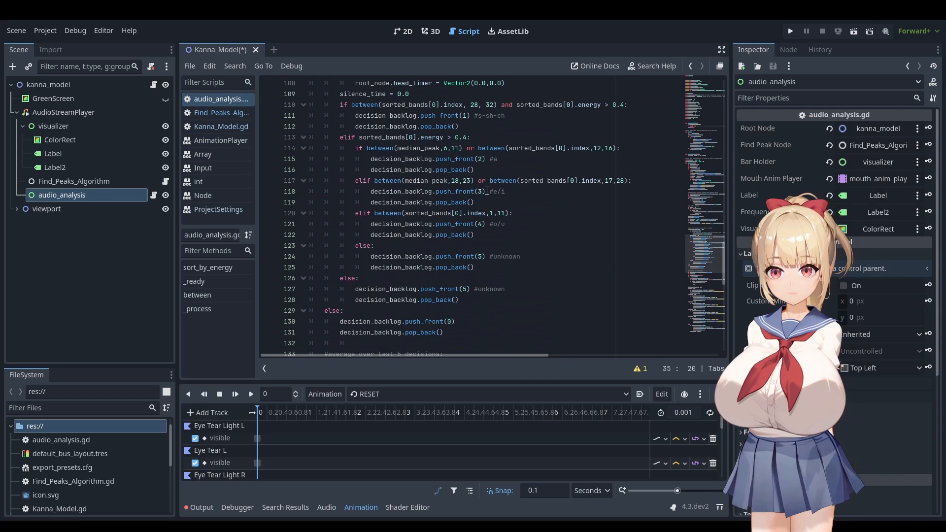
pyautogui.scroll(1, 490, 155)
pyautogui.scroll(-1, 492, 180)
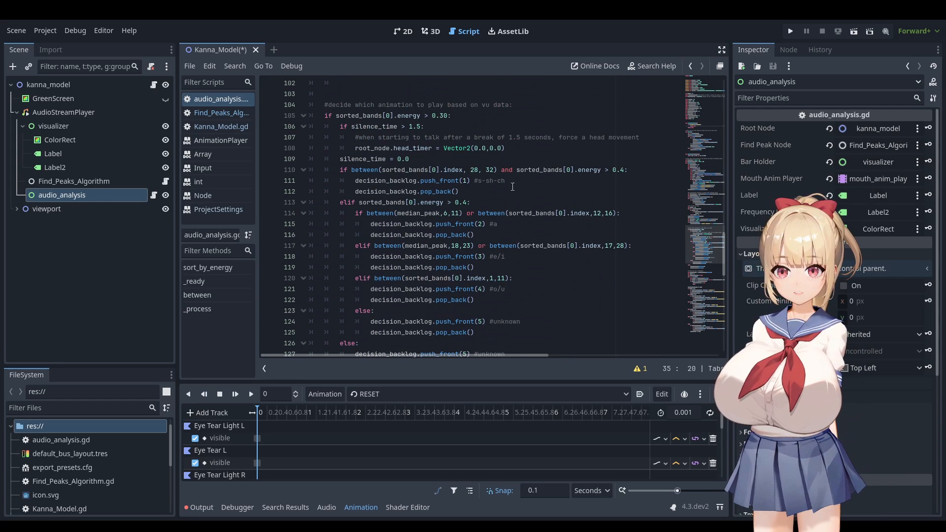
# Step: Highlight the s-sh-ch and a sound comments in the decision code, and place the cursor on the e/i line
pyautogui.moveTo(506, 180); pyautogui.dragTo(478, 180)
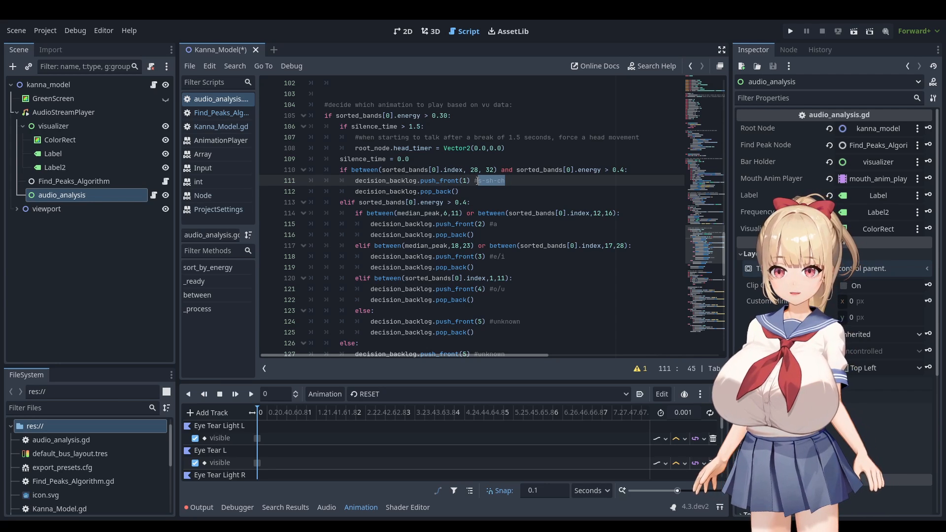
pyautogui.click(515, 224)
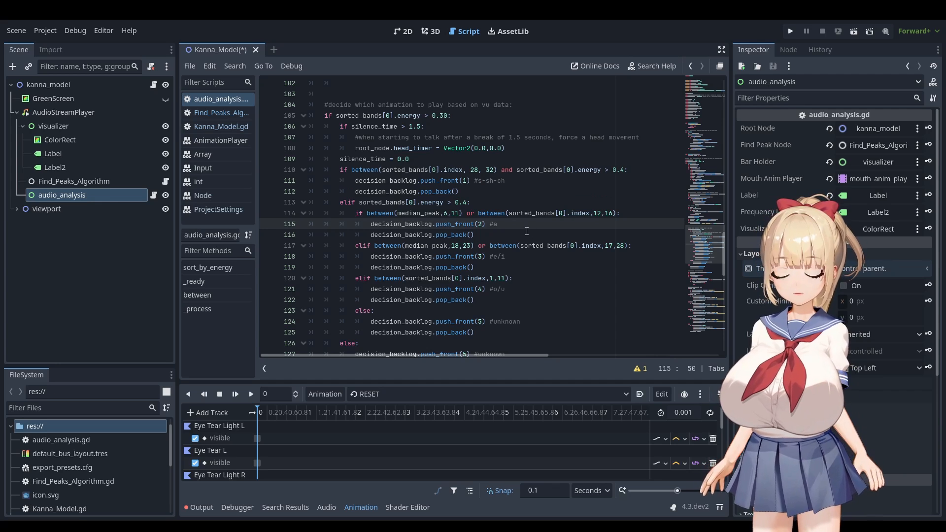
pyautogui.moveTo(511, 224); pyautogui.dragTo(490, 225)
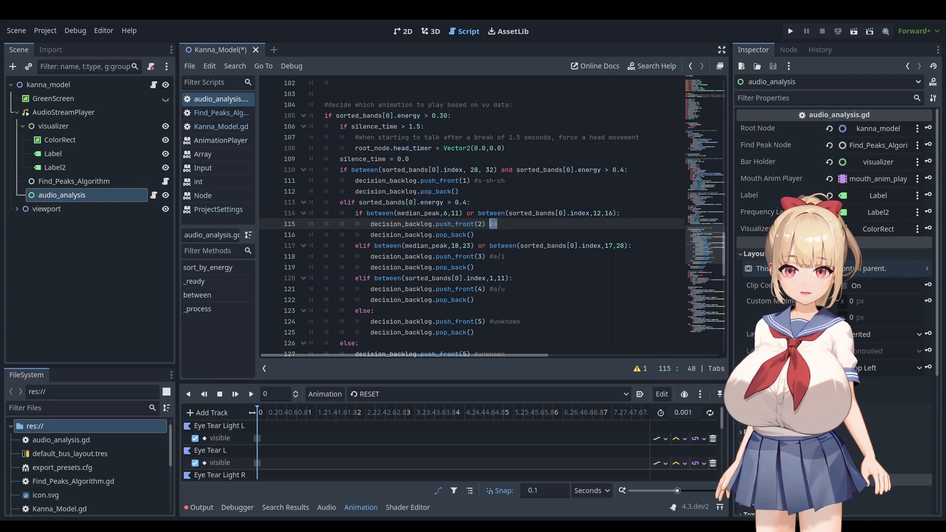
pyautogui.click(535, 267)
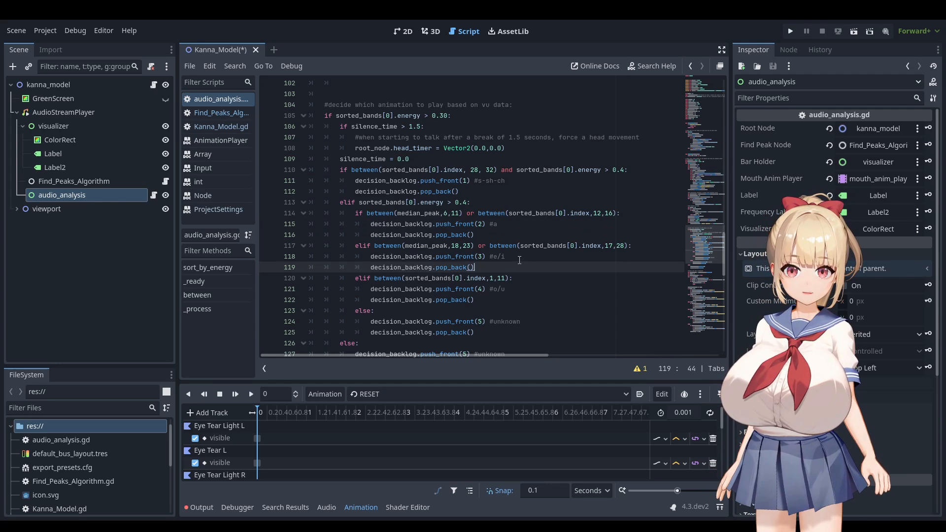
pyautogui.click(517, 256)
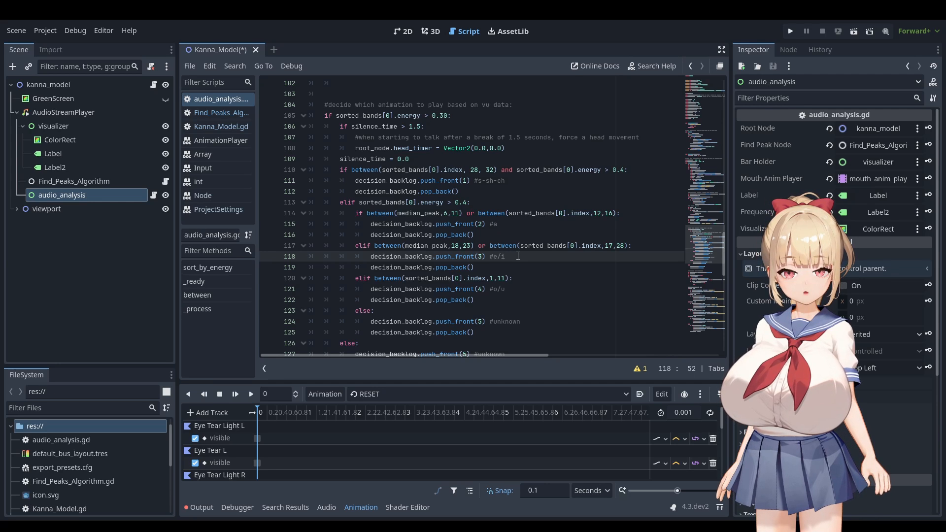
# Step: Go line by line through the o/u and unknown sound branches of the decision code
pyautogui.press('Down')
pyautogui.press('Down')
pyautogui.scroll(-1, 512, 256)
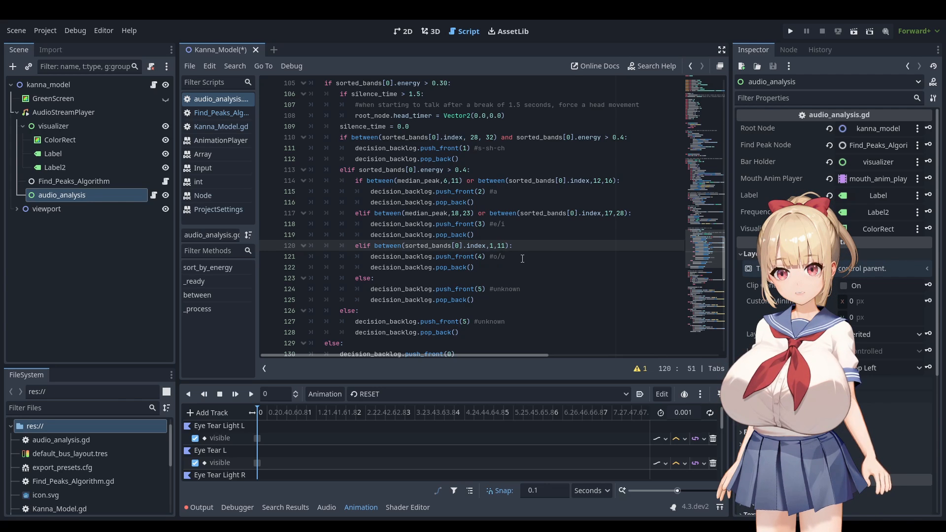
pyautogui.press('Down')
pyautogui.press('Down')
pyautogui.press('Down')
pyautogui.press('Down')
pyautogui.press('Down')
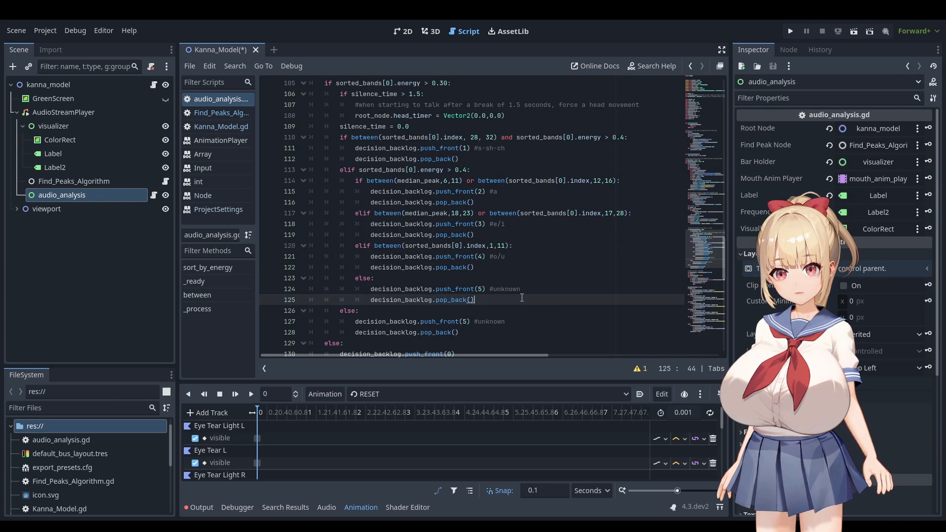
pyautogui.scroll(-1, 526, 267)
pyautogui.press('Up')
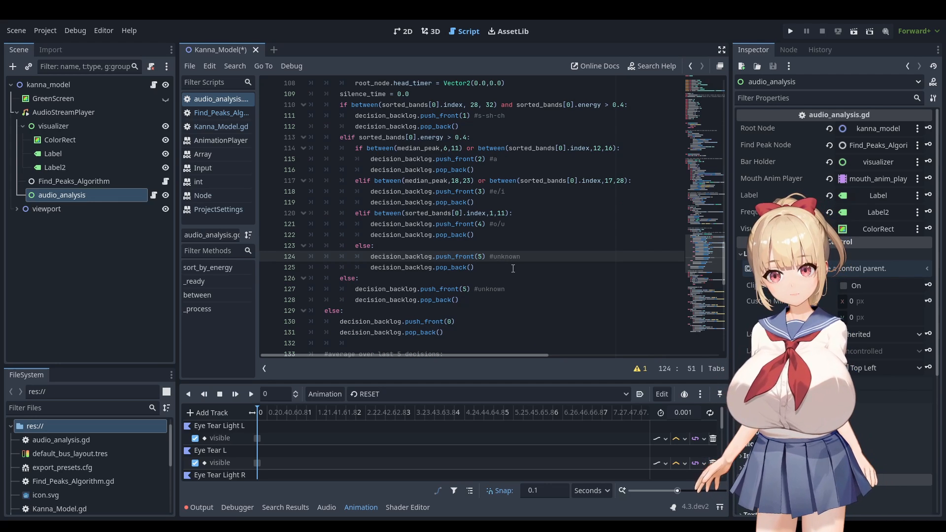
pyautogui.press('Down')
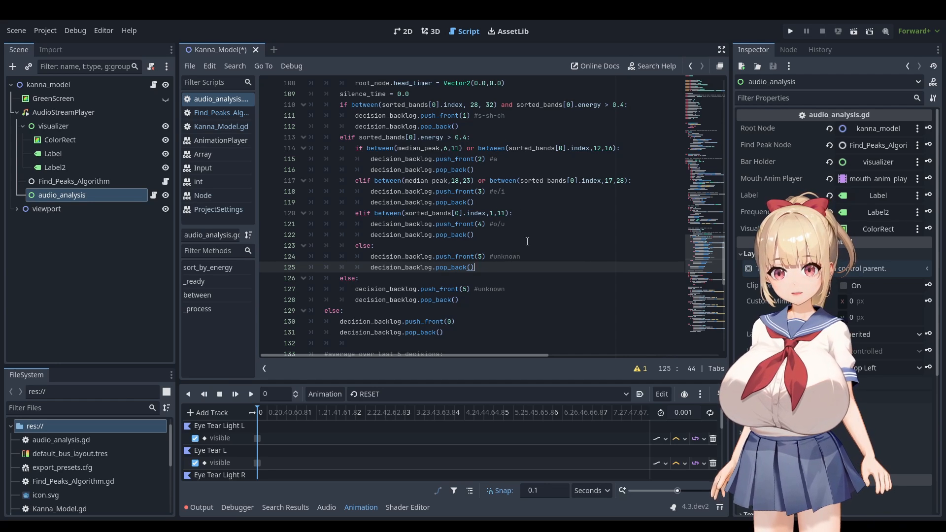
# Step: Examine the final else branch that pushes 0 to decision_backlog, and return to the sound conditions above it
pyautogui.scroll(-1, 512, 249)
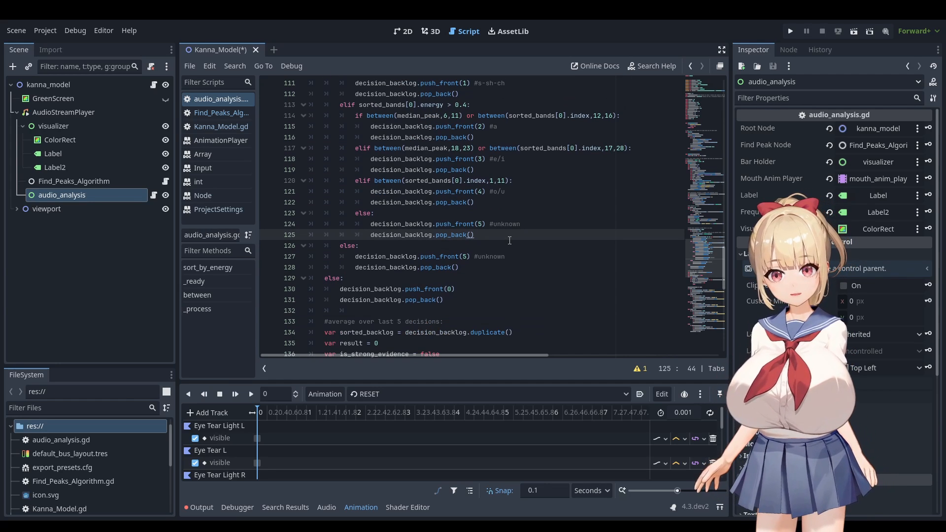
pyautogui.click(463, 300)
pyautogui.click(438, 280)
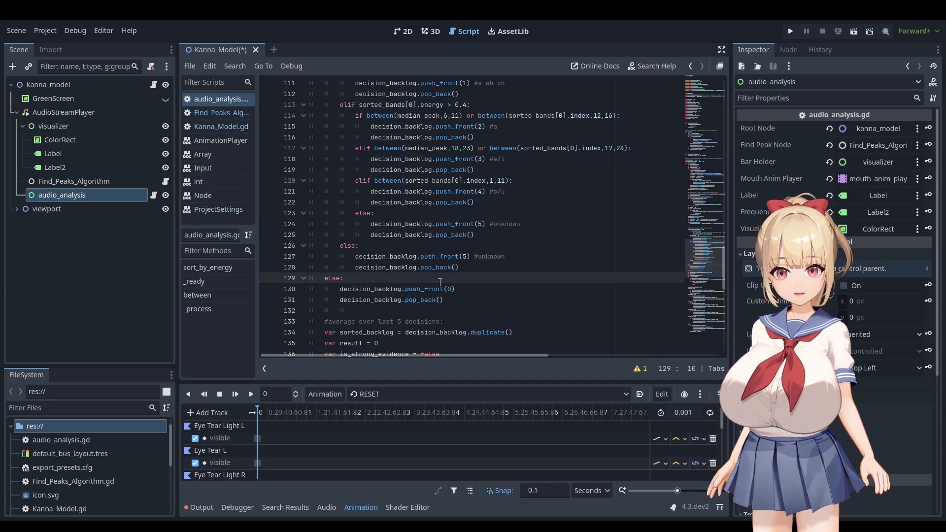
pyautogui.click(465, 292)
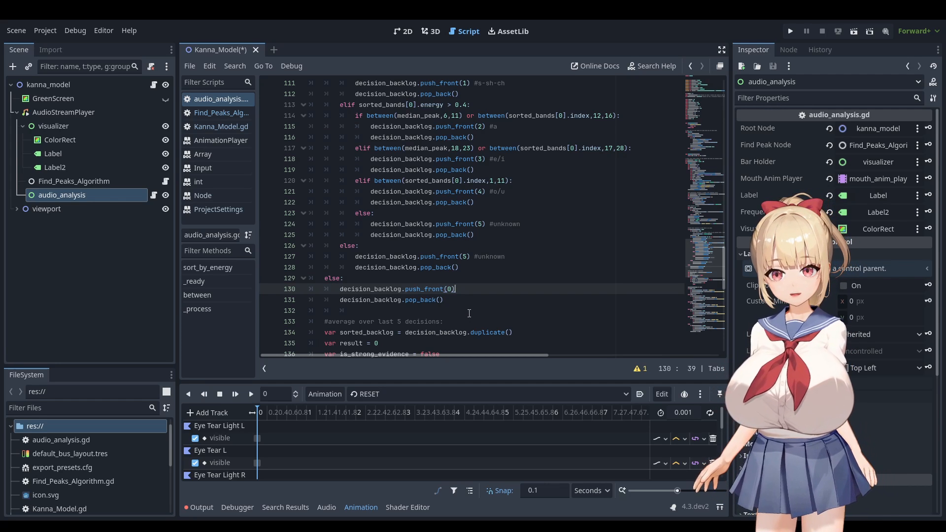
pyautogui.scroll(3, 473, 247)
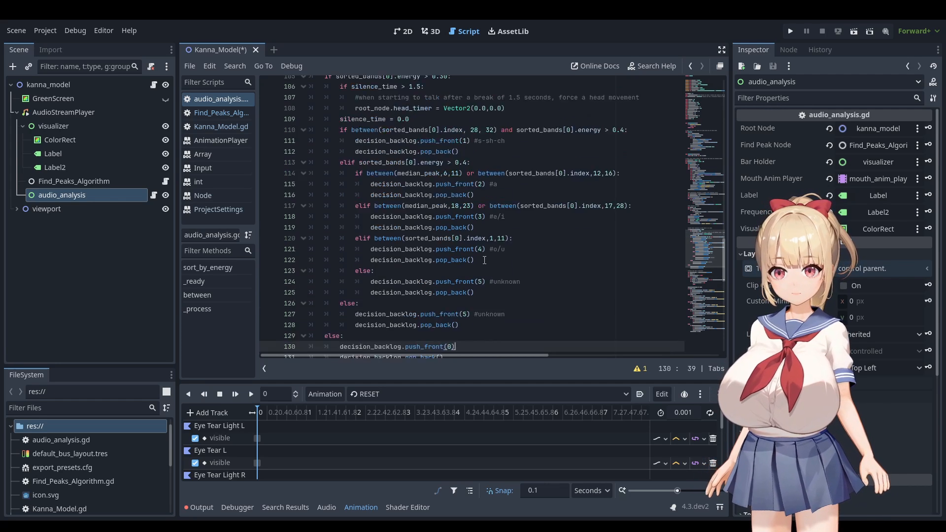
# Step: Read past the decision branches to the averaging code and place the cursor on the time_since_last_anim += delta line
pyautogui.scroll(-3, 462, 214)
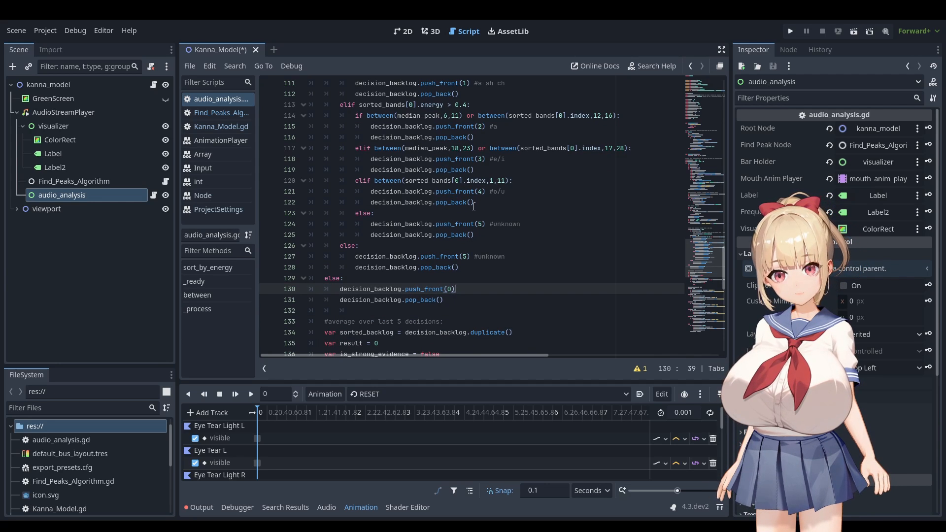
pyautogui.scroll(-7, 481, 207)
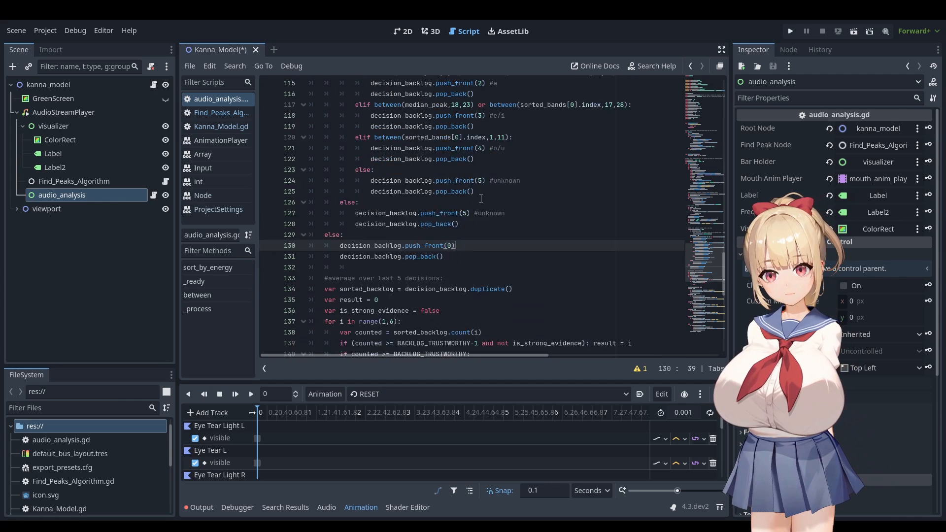
pyautogui.scroll(-2, 489, 159)
pyautogui.click(424, 147)
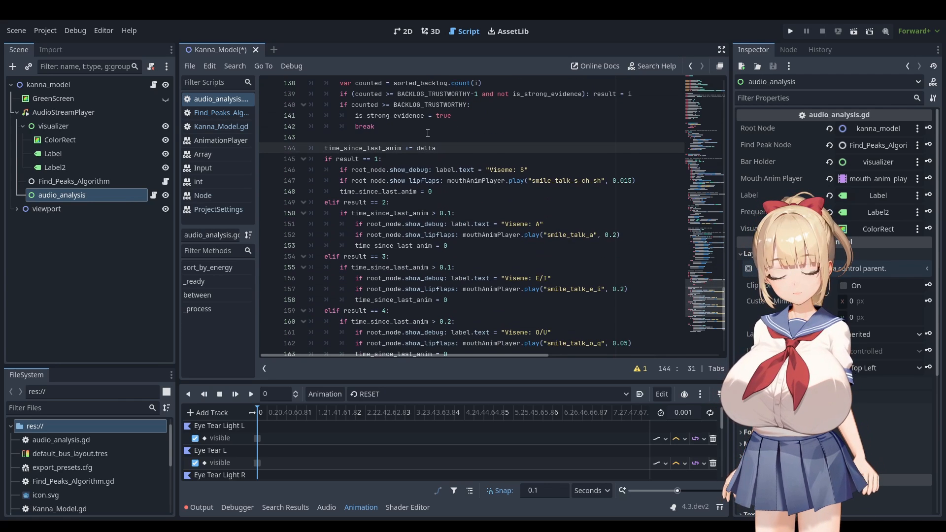
# Step: Return to the sound branches and reread how decision_backlog is filled, down to the average over the last 5 decisions
pyautogui.scroll(-1, 428, 133)
pyautogui.scroll(7, 469, 144)
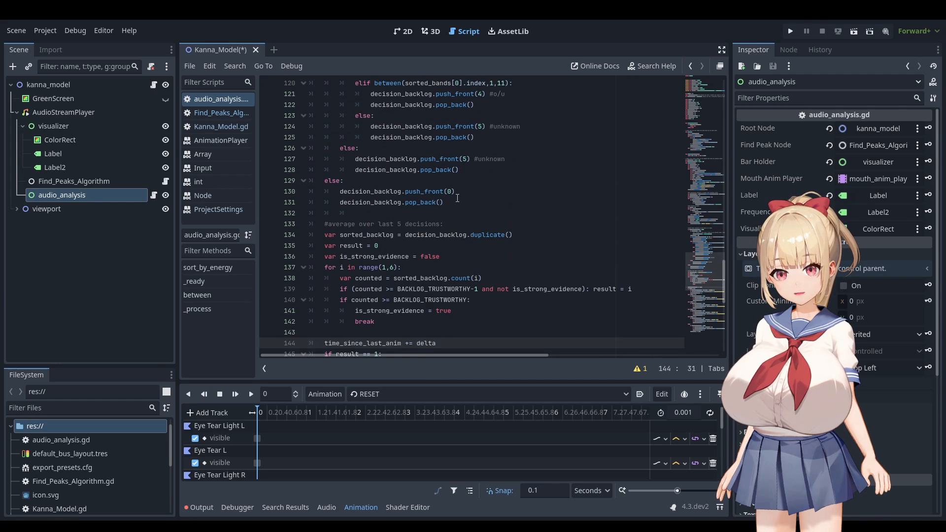
pyautogui.scroll(4, 432, 168)
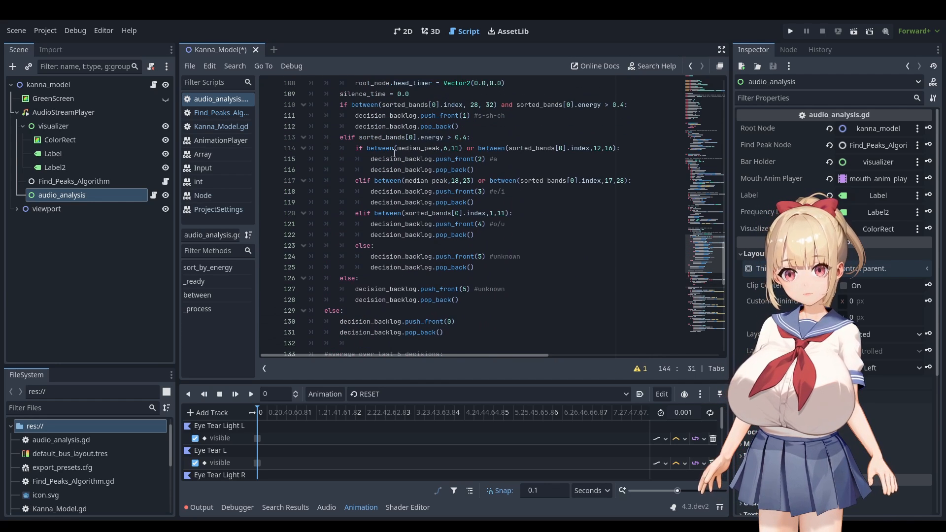
pyautogui.scroll(1, 424, 167)
pyautogui.scroll(-2, 436, 190)
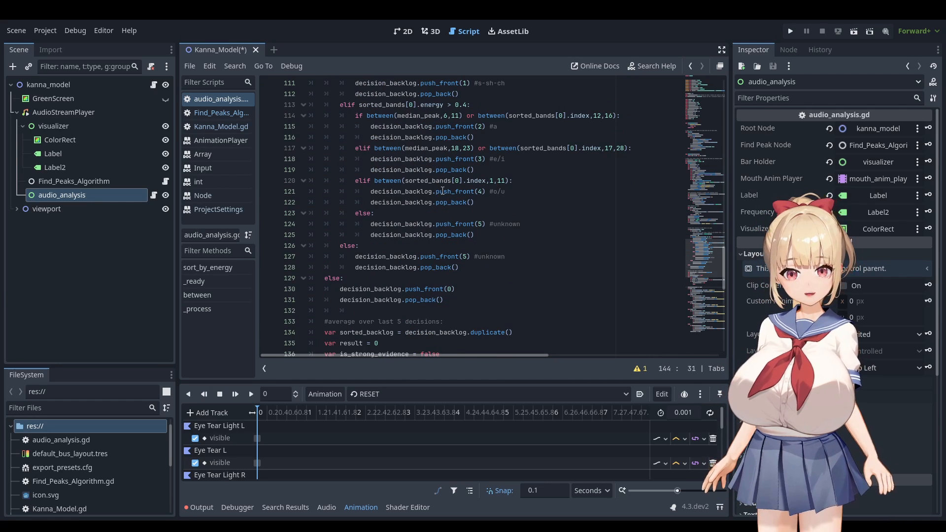
pyautogui.scroll(-1, 442, 190)
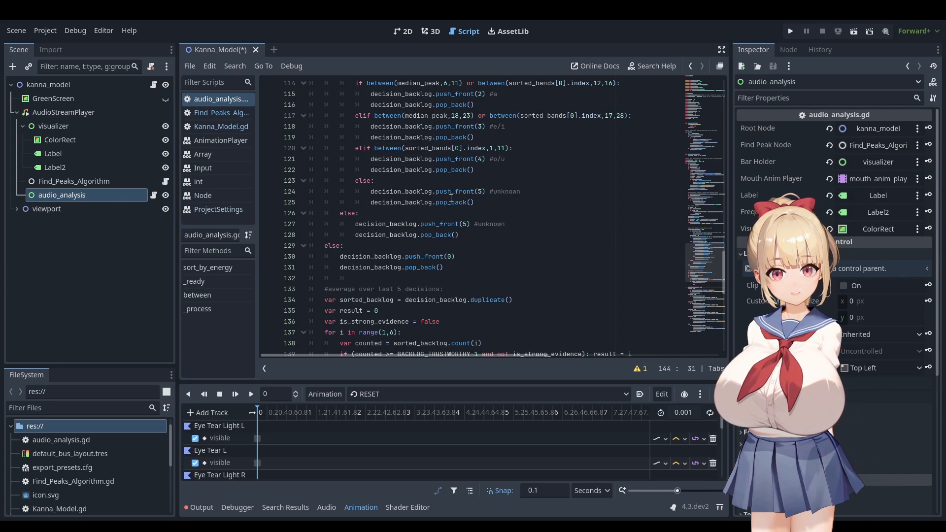
pyautogui.scroll(-4, 452, 197)
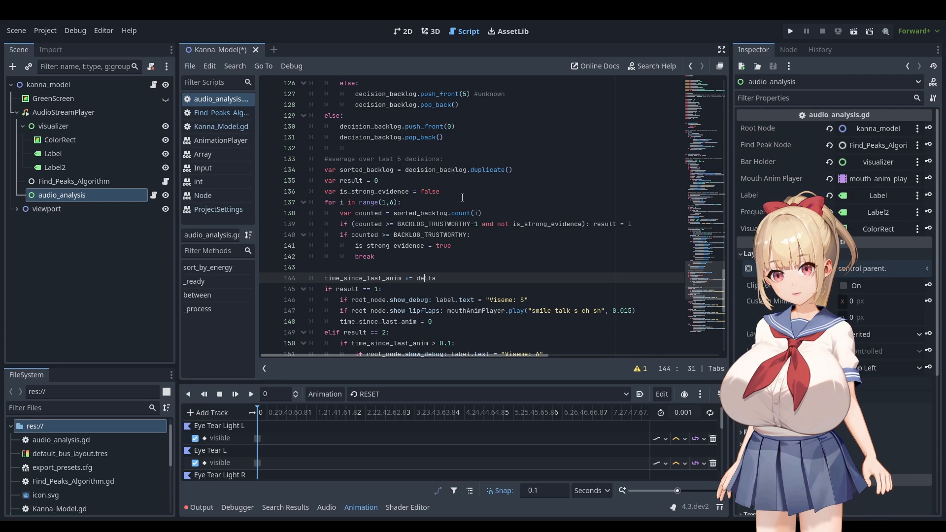
# Step: Examine the code that plays a mouth animation for each result, placing the cursor on the result == 2 condition
pyautogui.scroll(-5, 462, 197)
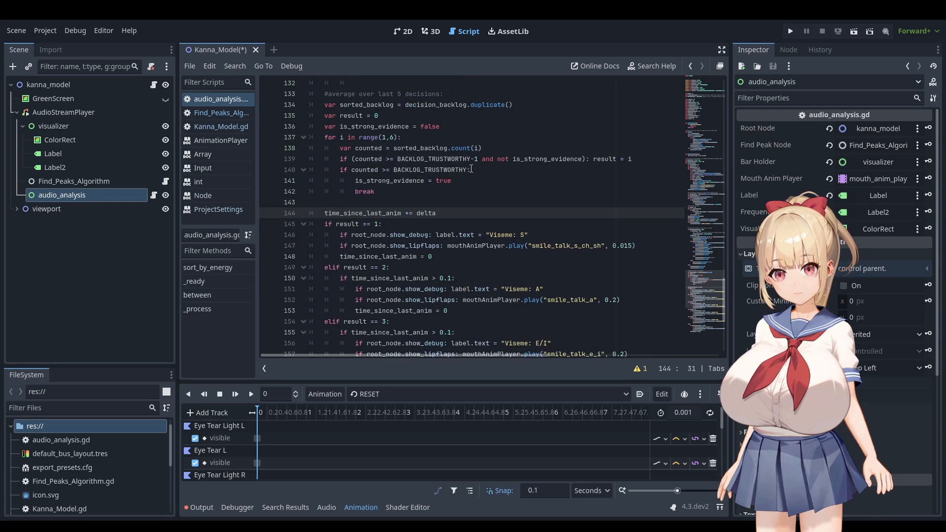
pyautogui.click(444, 247)
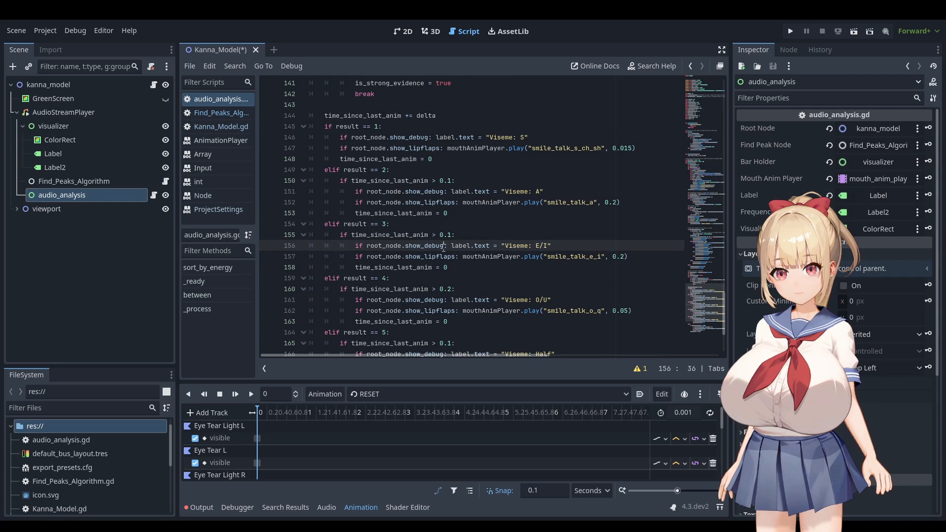
pyautogui.click(451, 177)
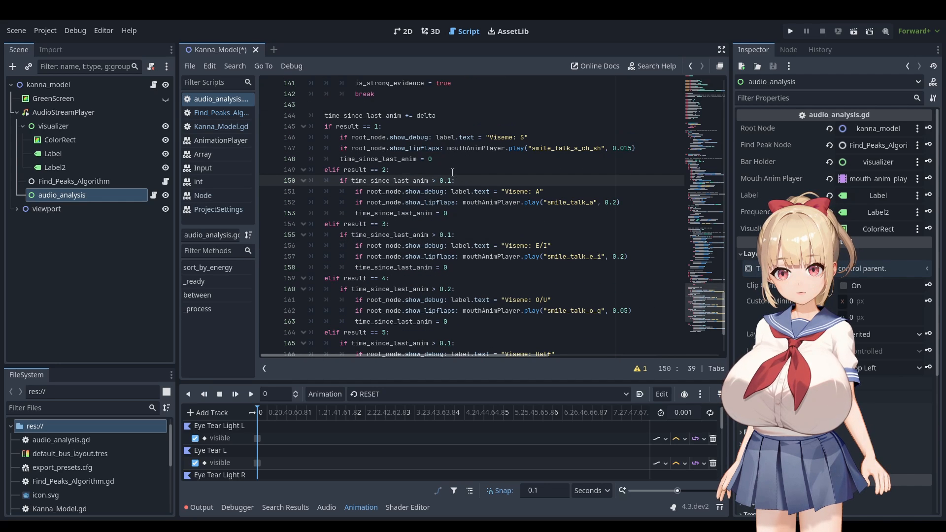
pyautogui.click(452, 171)
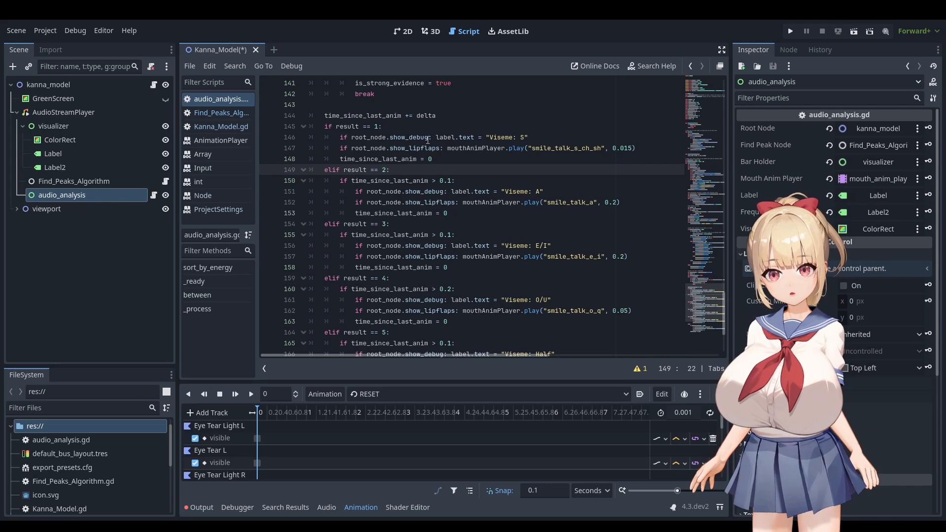
pyautogui.scroll(-2, 445, 227)
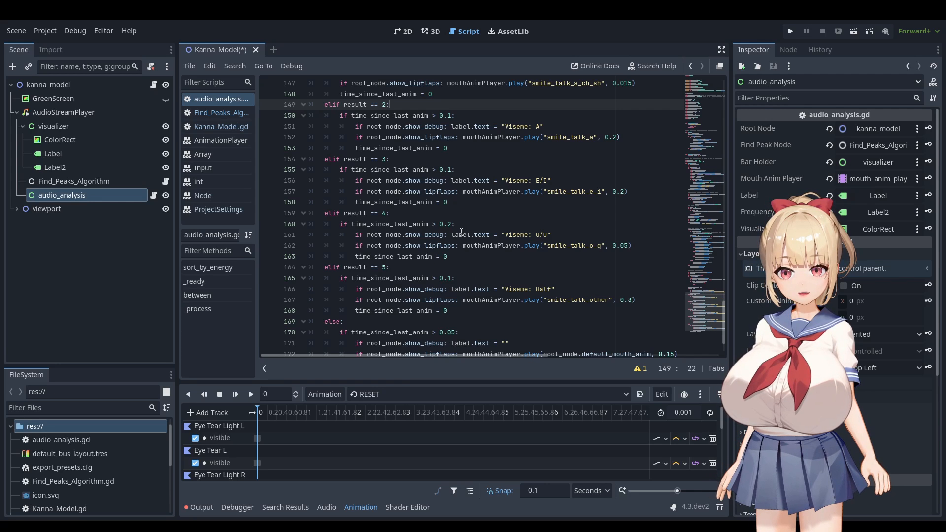
pyautogui.scroll(2, 459, 213)
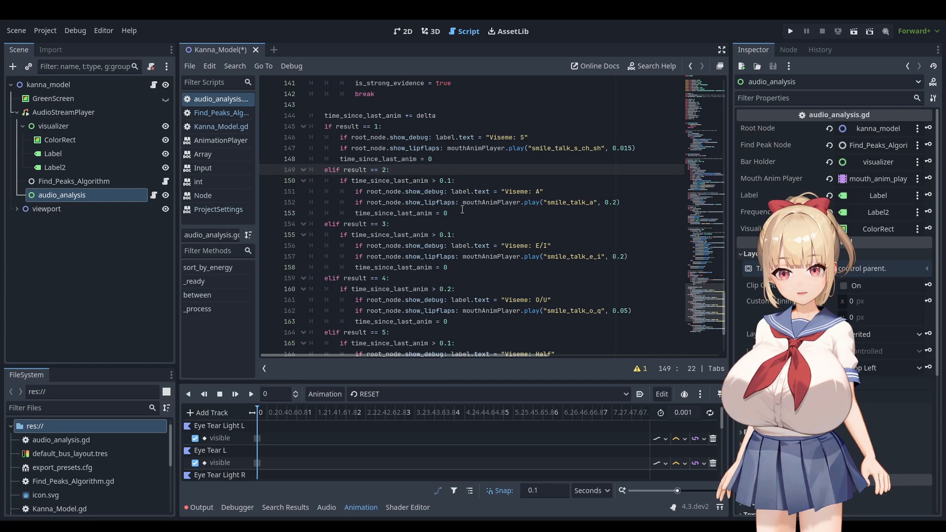
# Step: Highlight the 0.1 time threshold in the result == 2 branch and compare it with the result == 3 branch
pyautogui.moveTo(452, 181); pyautogui.dragTo(439, 181)
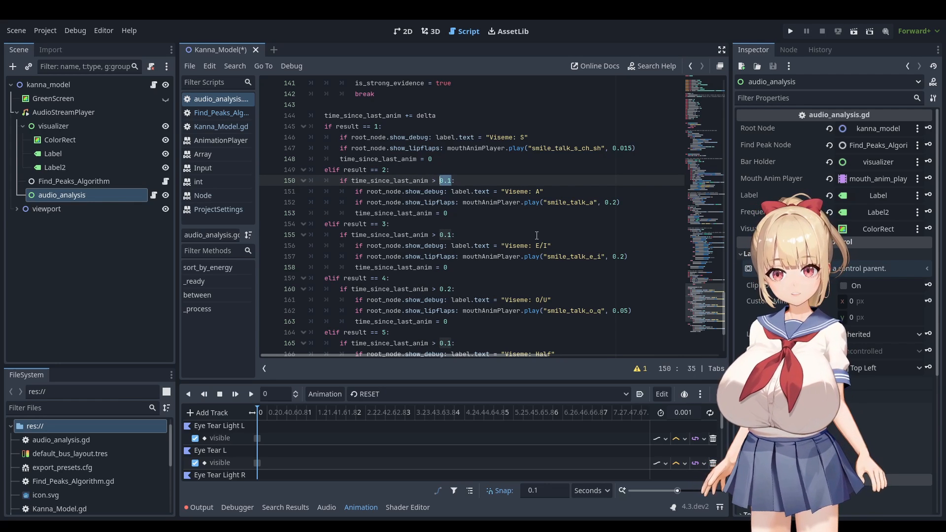
pyautogui.click(545, 255)
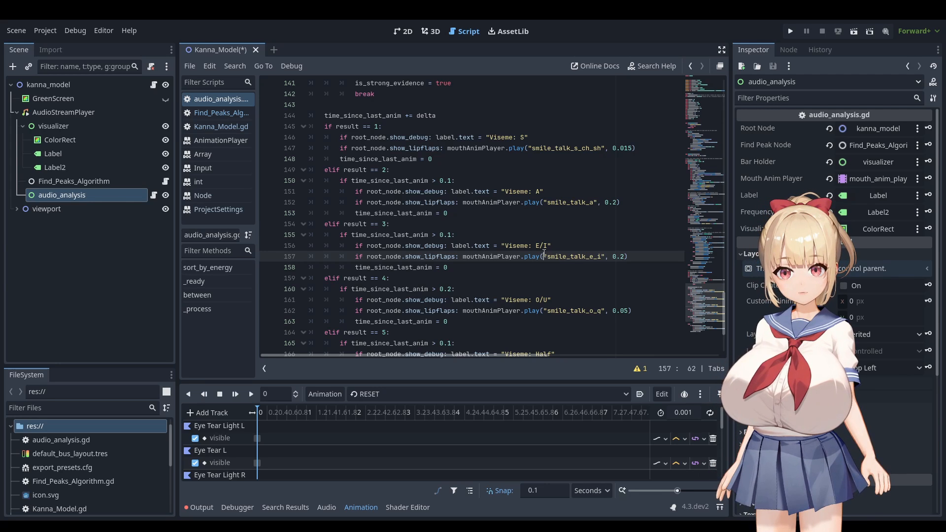
pyautogui.click(487, 224)
pyautogui.scroll(-1, 487, 191)
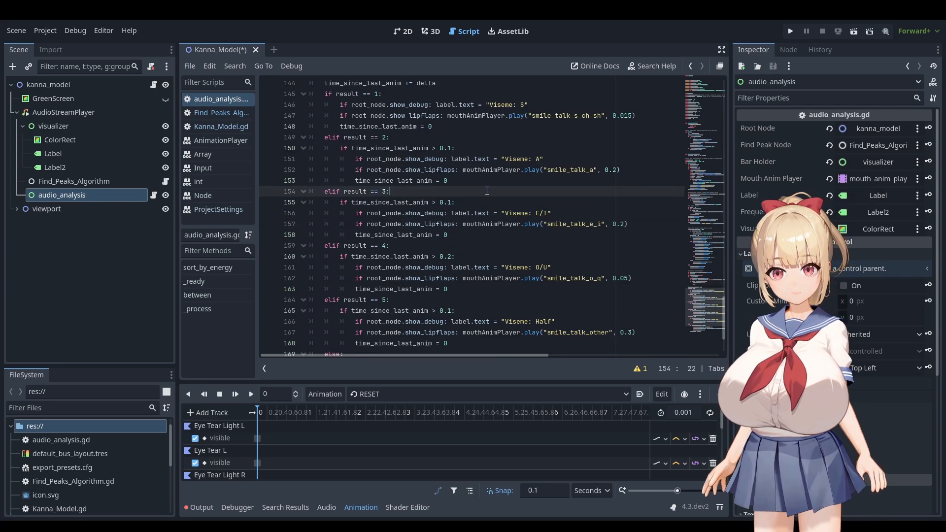
pyautogui.click(450, 256)
pyautogui.click(460, 147)
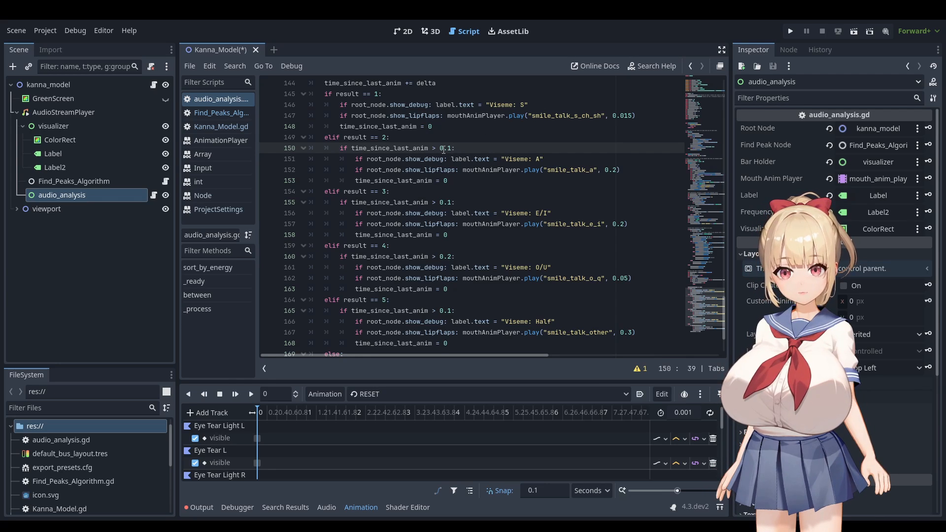
pyautogui.moveTo(451, 149); pyautogui.dragTo(440, 149)
pyautogui.click(455, 206)
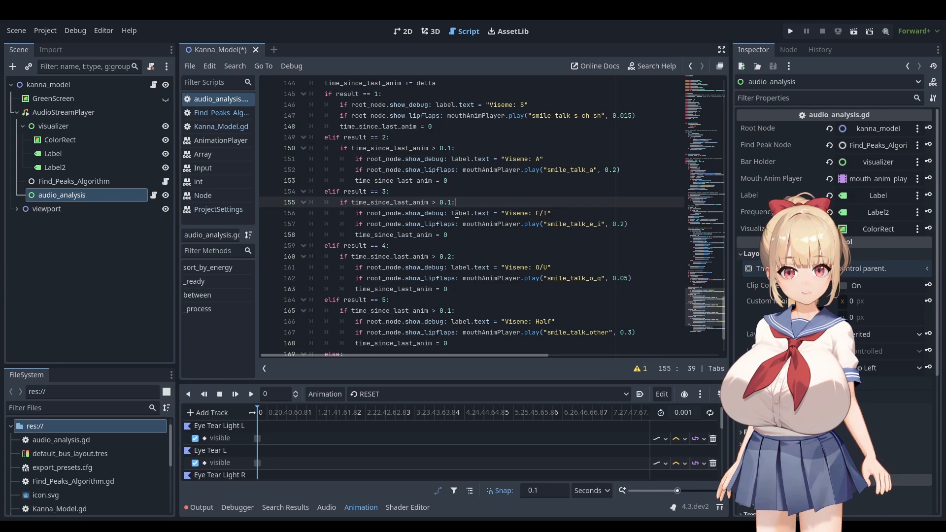
# Step: Highlight the 0.2 time threshold in the result == 4 branch and place the cursor on the time condition under result == 5
pyautogui.click(471, 261)
pyautogui.scroll(-1, 470, 261)
pyautogui.moveTo(452, 224); pyautogui.dragTo(440, 222)
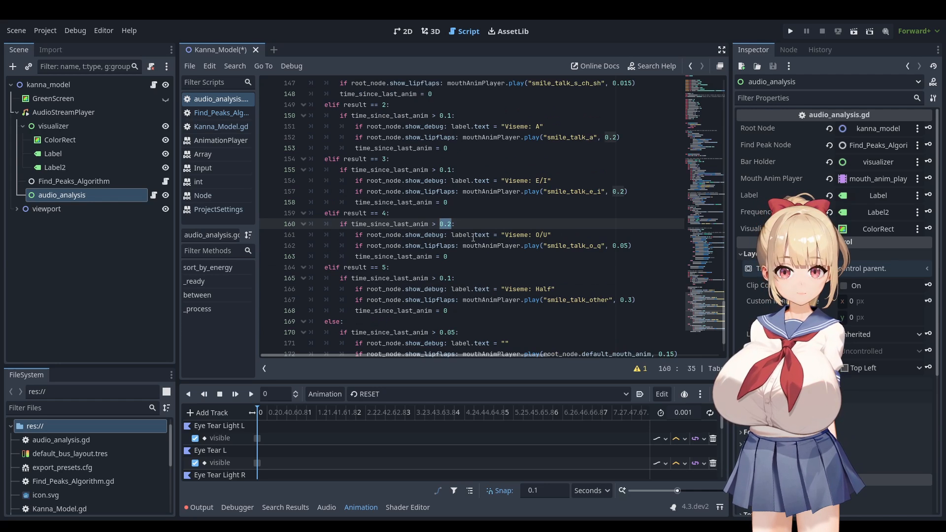
pyautogui.click(554, 233)
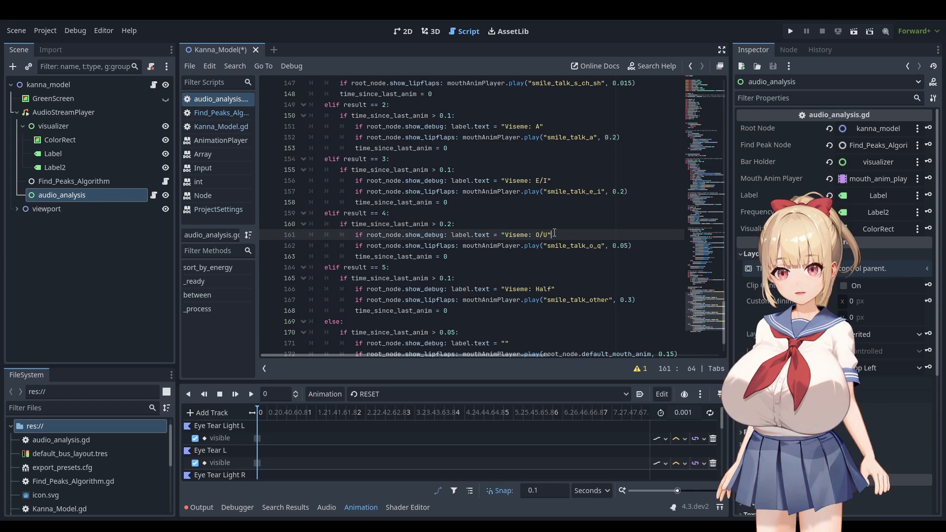
pyautogui.moveTo(452, 223); pyautogui.dragTo(440, 223)
pyautogui.click(453, 223)
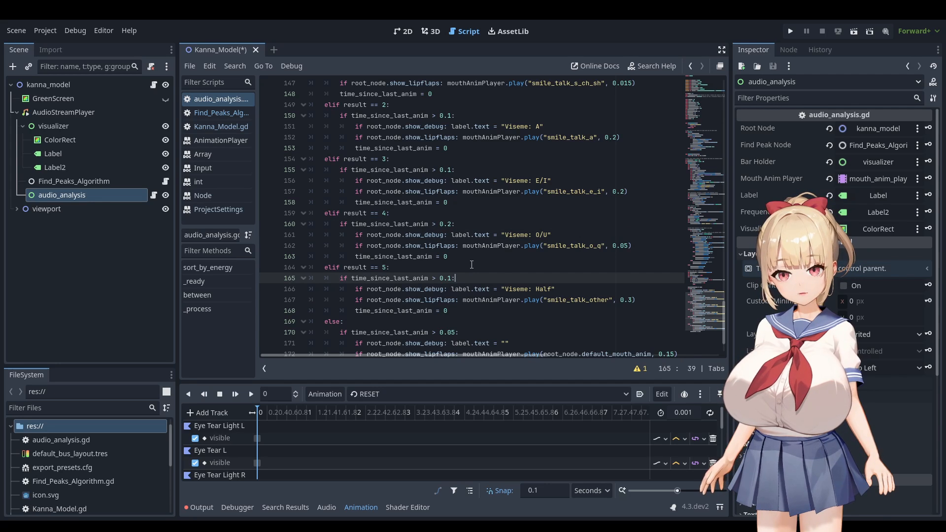
# Step: Go back to the result == 1 branch and place the cursor on its "Viseme: S" label line
pyautogui.scroll(3, 467, 278)
pyautogui.click(443, 180)
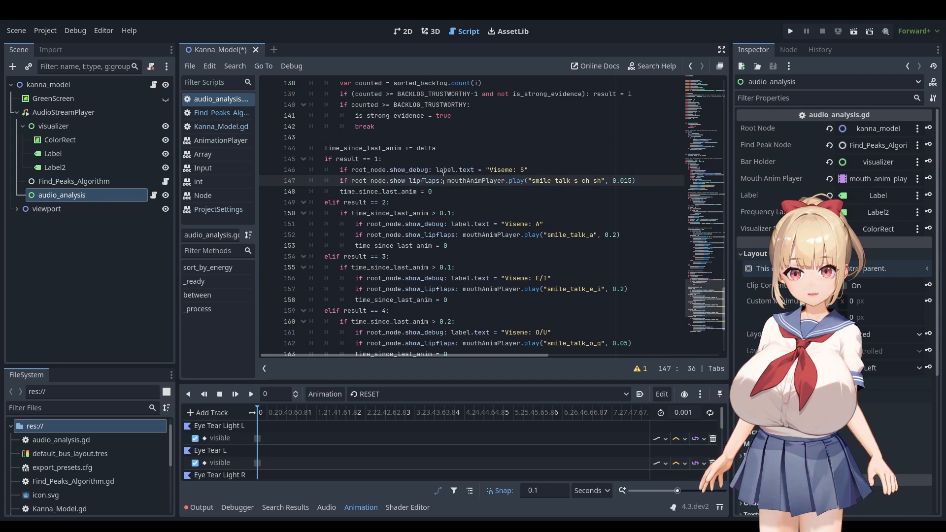
pyautogui.click(541, 171)
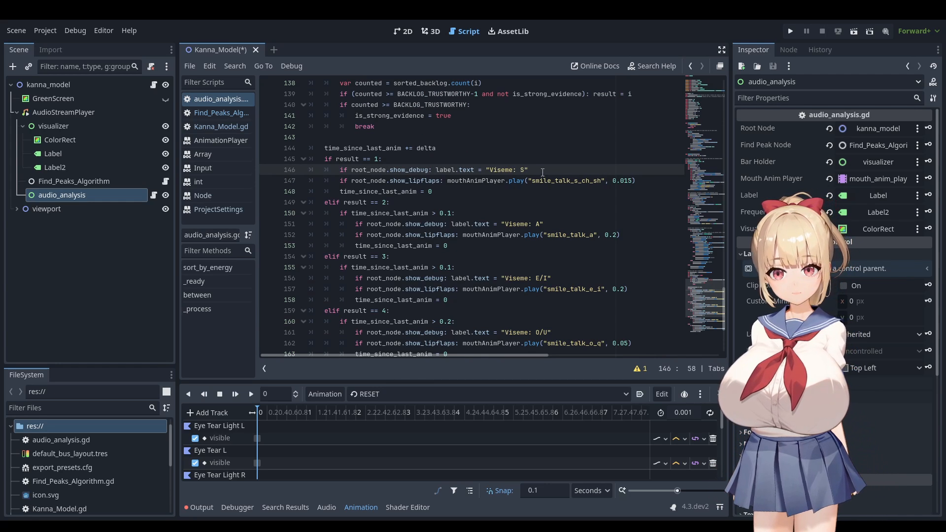
# Step: Revisit the time conditions of the O/U and E/I branches and place the cursor on the "Viseme: A" label line
pyautogui.scroll(-4, 507, 242)
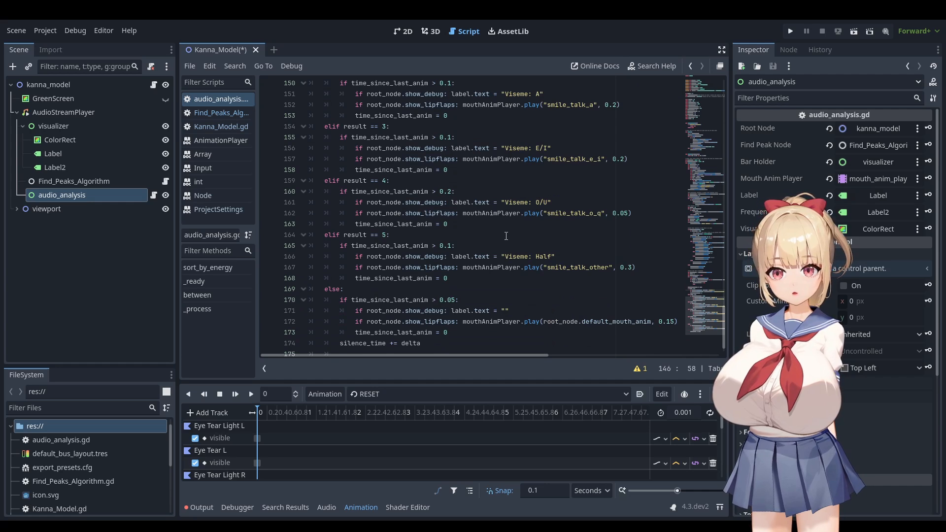
pyautogui.click(464, 188)
pyautogui.click(468, 137)
pyautogui.scroll(1, 494, 181)
pyautogui.click(553, 126)
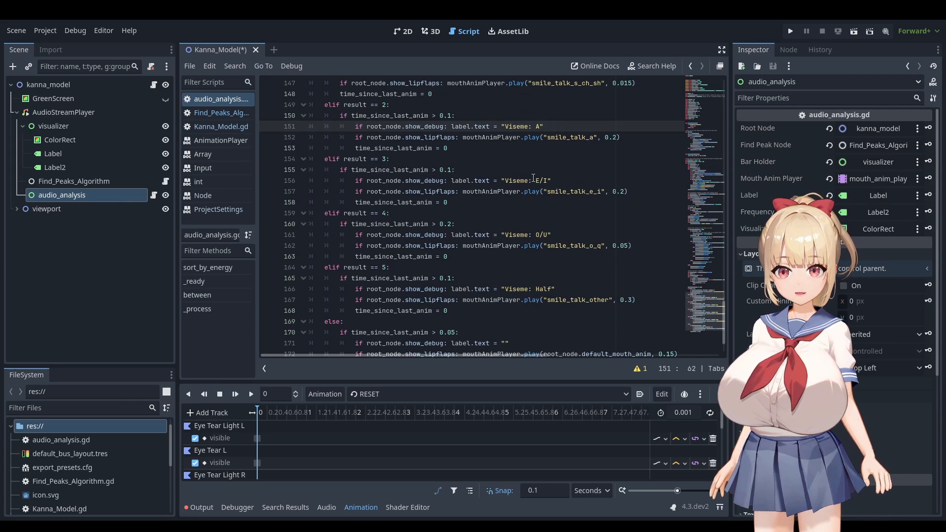
# Step: Examine the final else branch of the playback code, placing the cursor on its time_since_last_anim > 0.05 condition
pyautogui.scroll(-2, 520, 162)
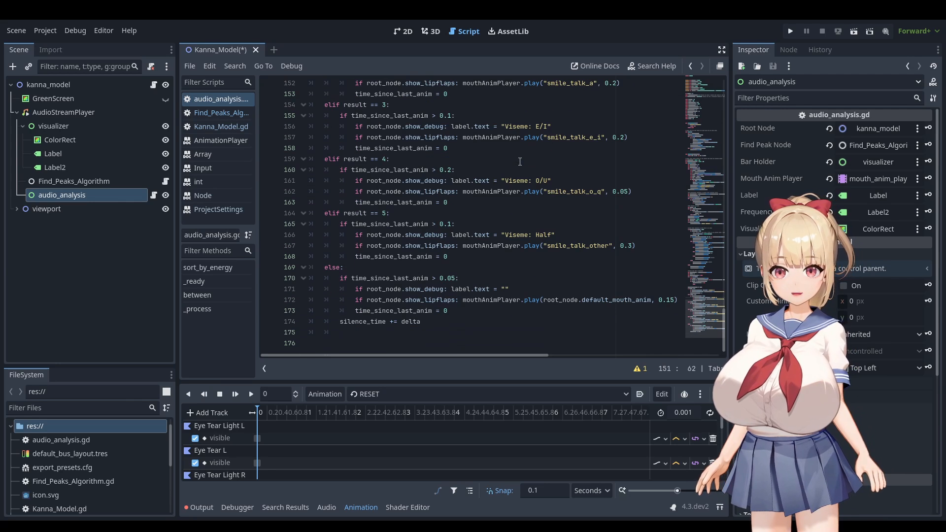
pyautogui.click(492, 278)
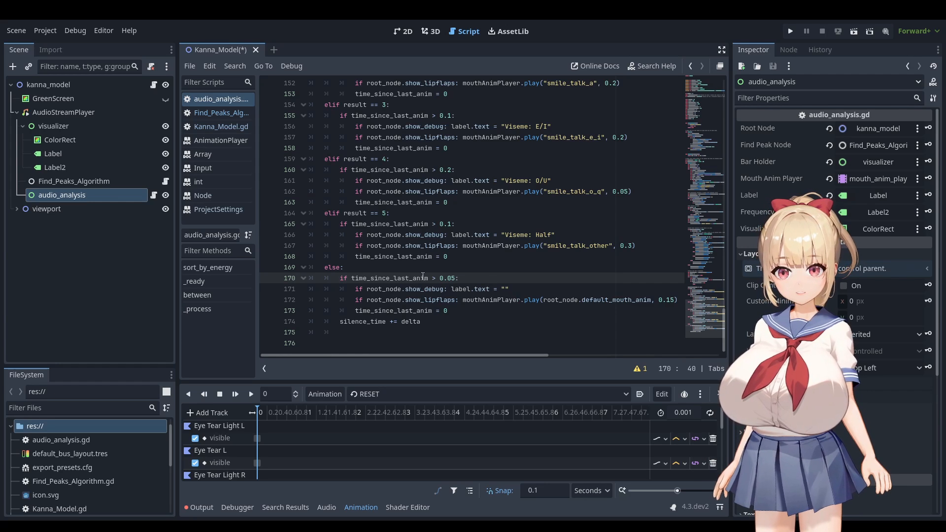
pyautogui.click(451, 278)
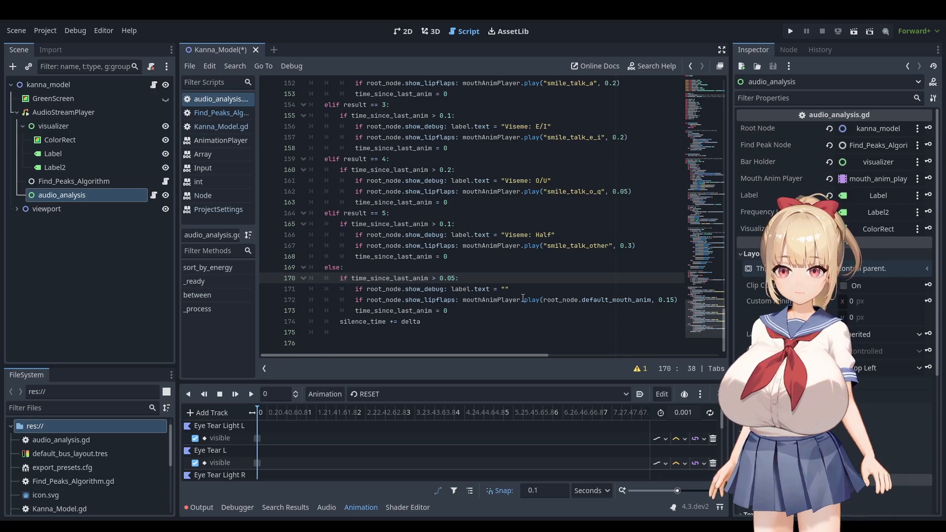
# Step: Review the audio_analysis script again from the frequency band setup through _process and down to the decision_backlog branches
pyautogui.scroll(20, 524, 299)
pyautogui.scroll(12, 490, 230)
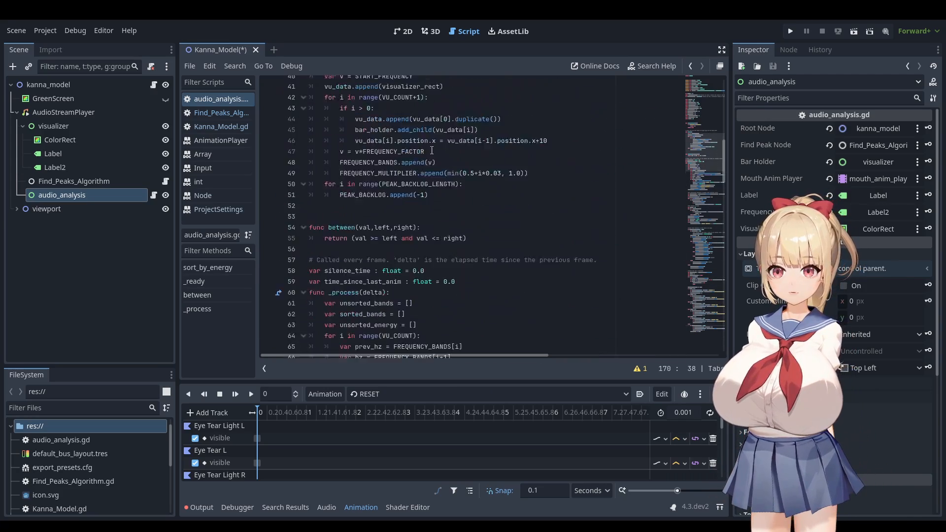
pyautogui.scroll(-5, 432, 151)
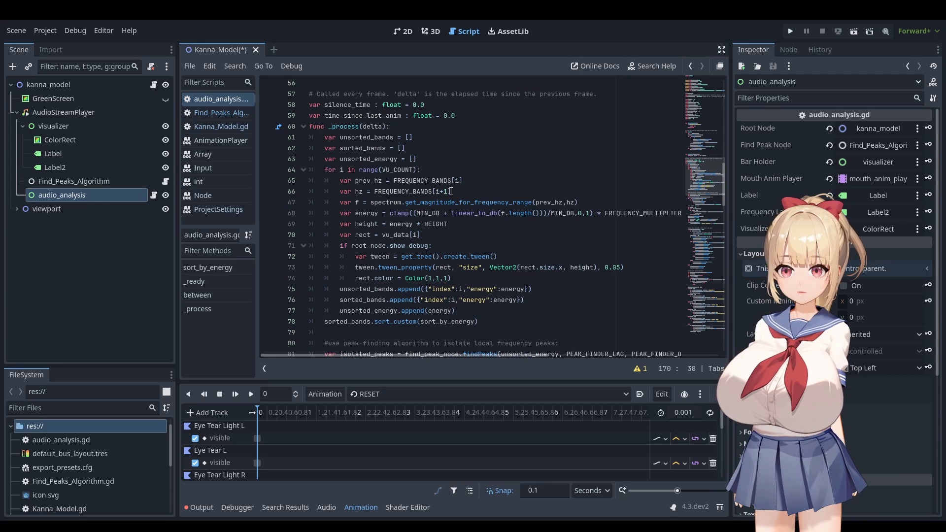
pyautogui.scroll(-10, 451, 191)
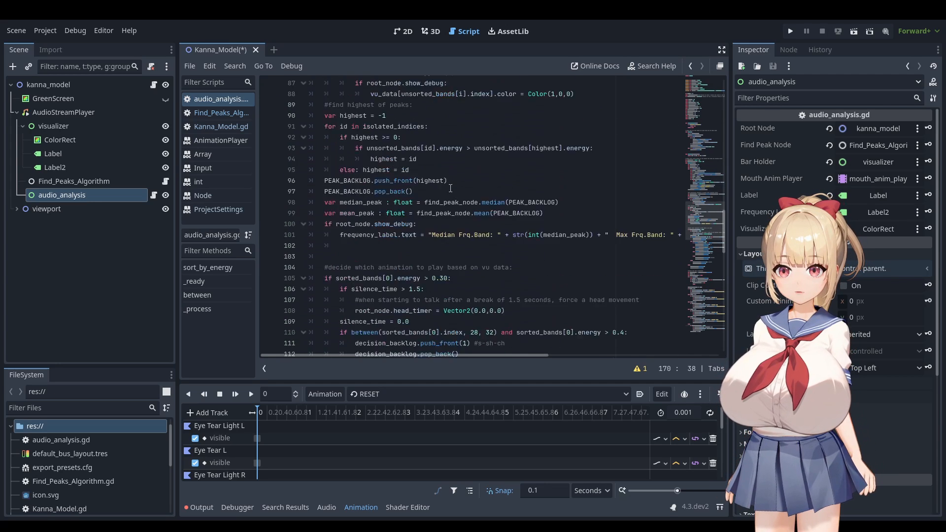
pyautogui.scroll(-4, 450, 189)
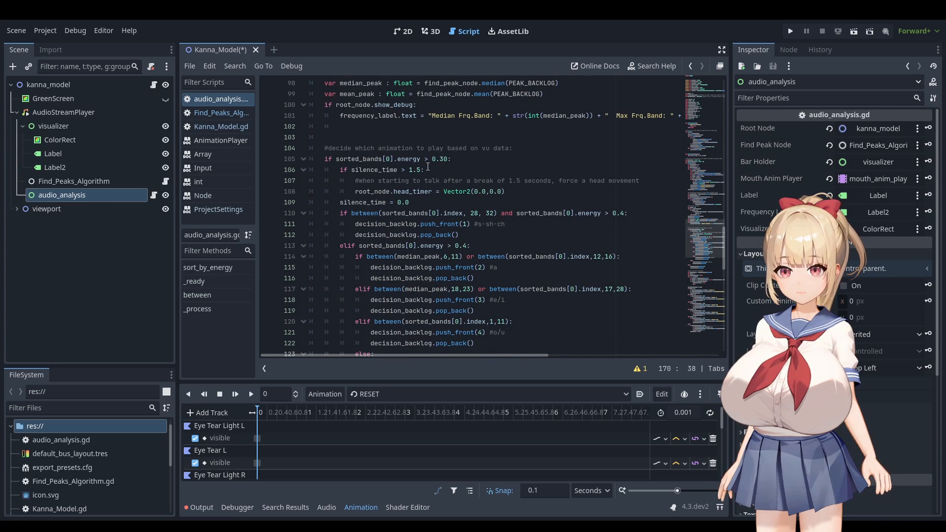
pyautogui.scroll(-2, 428, 167)
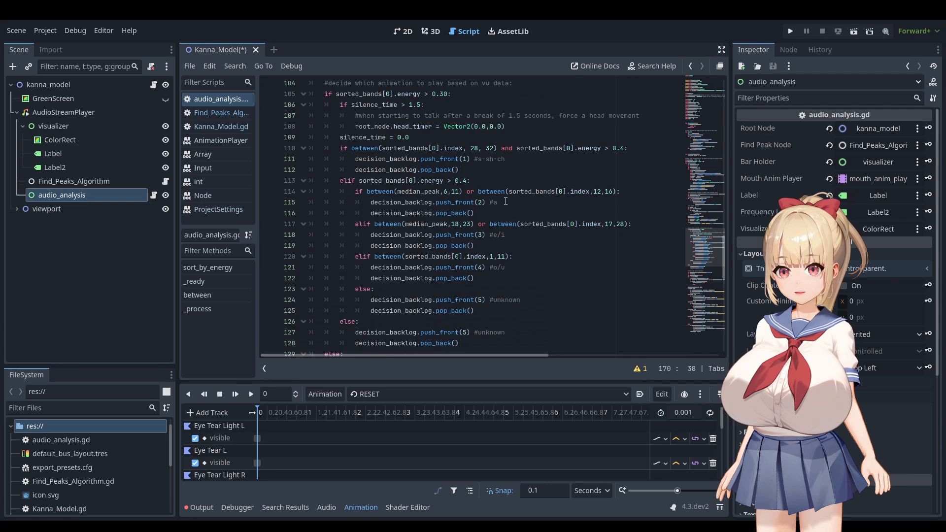
pyautogui.scroll(-11, 405, 229)
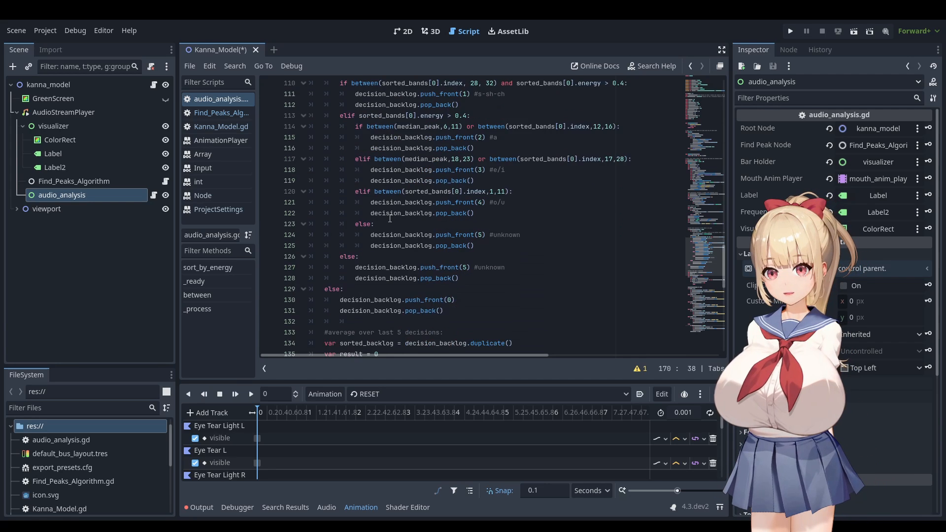
# Step: Review the viseme playback branches in the audio_analysis script, from result == 1 through the final else branch
pyautogui.scroll(-1, 420, 252)
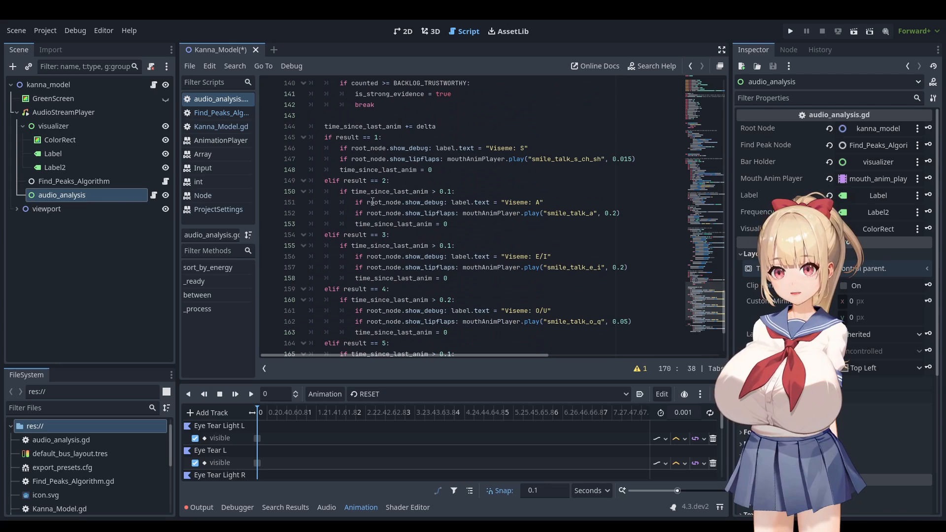
pyautogui.scroll(-1, 444, 187)
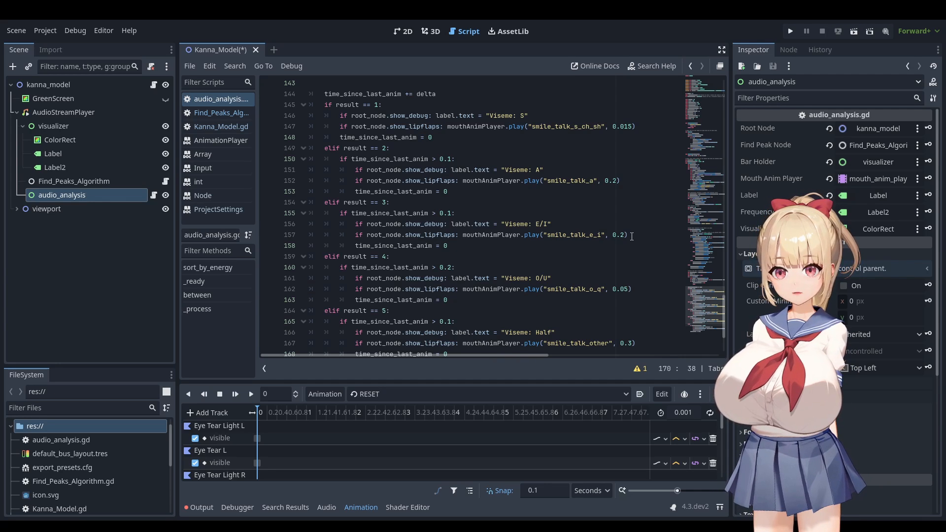
pyautogui.scroll(-1, 590, 191)
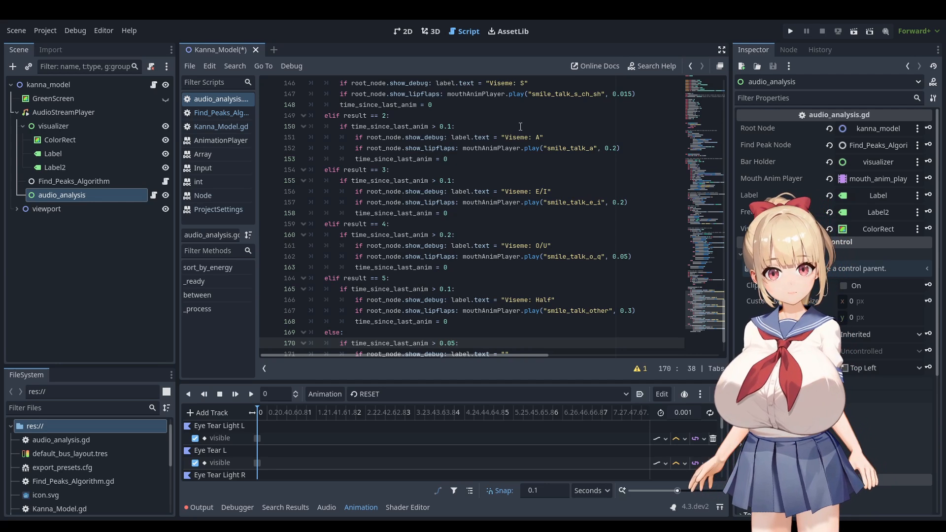
pyautogui.scroll(-2, 521, 127)
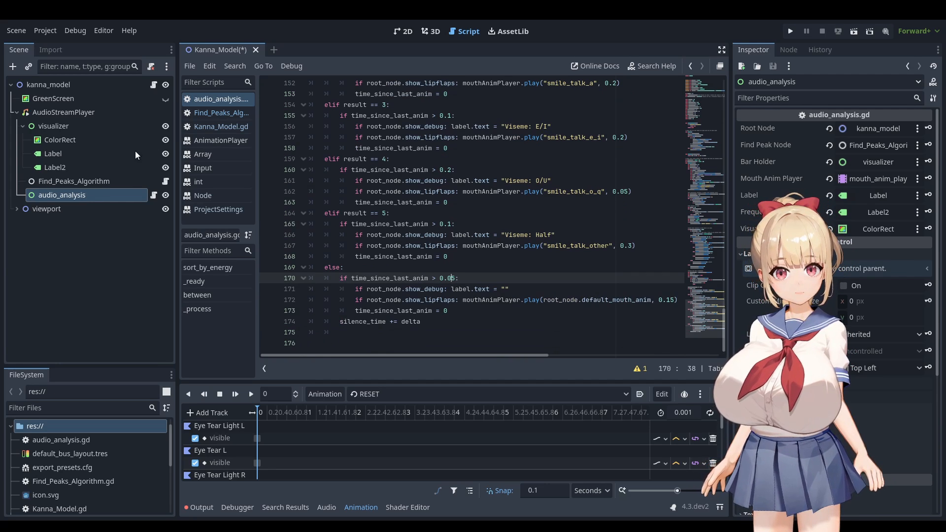
# Step: Open the script attached to the kanna_model root node and examine the exported variables at its beginning
pyautogui.click(89, 84)
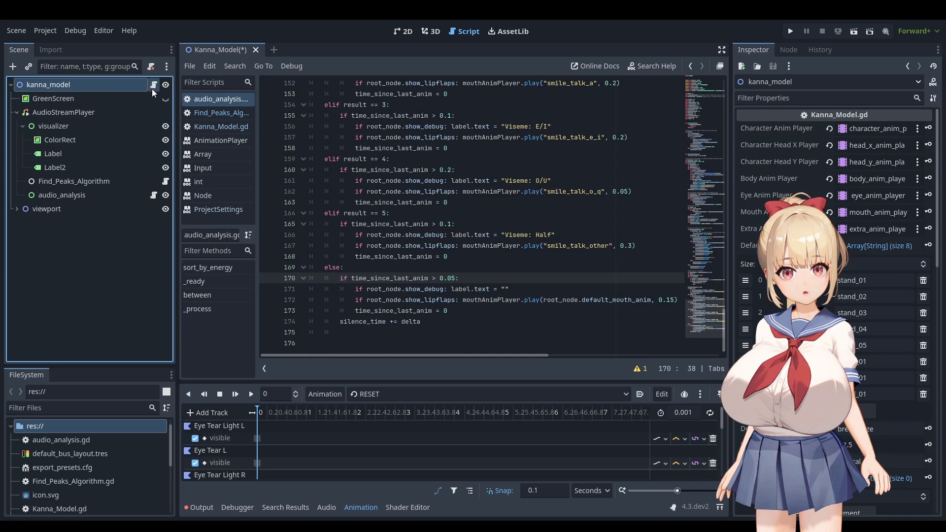
pyautogui.scroll(7, 438, 177)
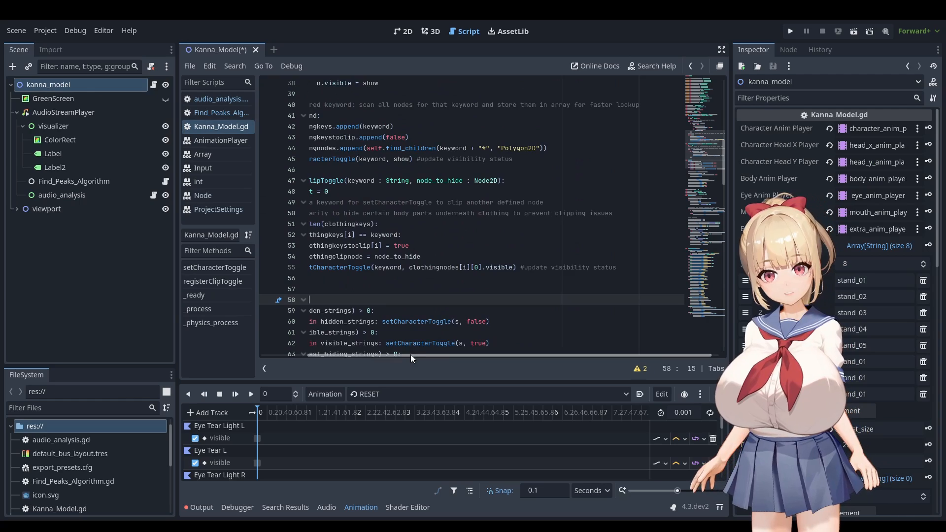
pyautogui.moveTo(410, 355); pyautogui.dragTo(321, 350)
pyautogui.scroll(12, 419, 245)
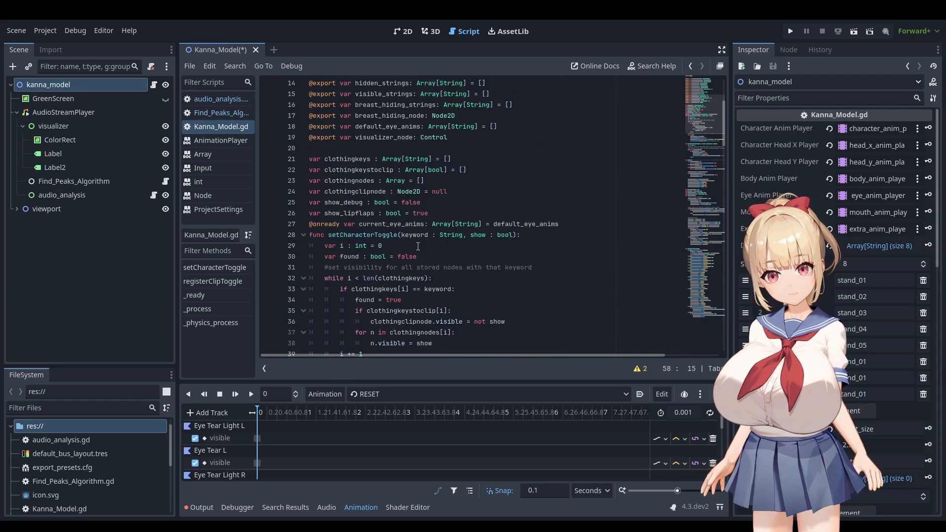
pyautogui.scroll(-4, 418, 212)
pyautogui.scroll(4, 420, 206)
pyautogui.scroll(-3, 420, 206)
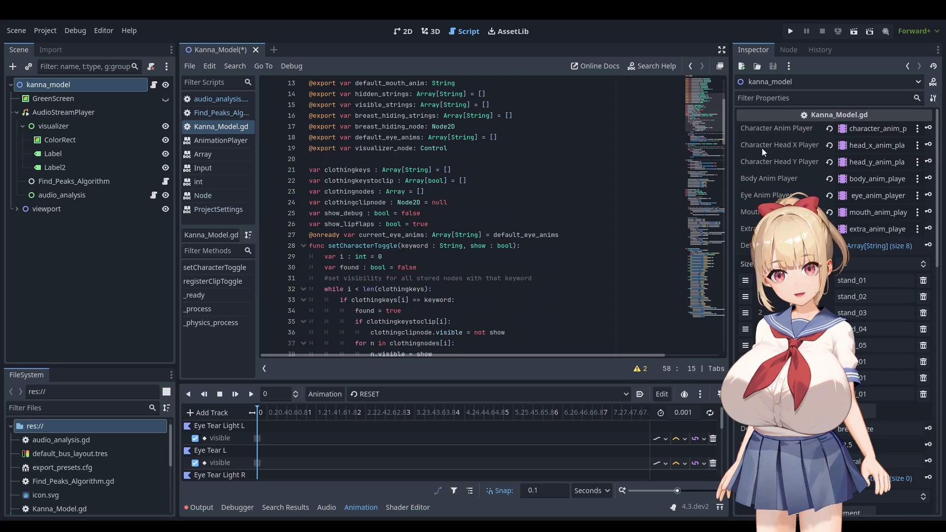
pyautogui.scroll(2, 449, 157)
pyautogui.scroll(1, 449, 157)
pyautogui.scroll(-2, 443, 184)
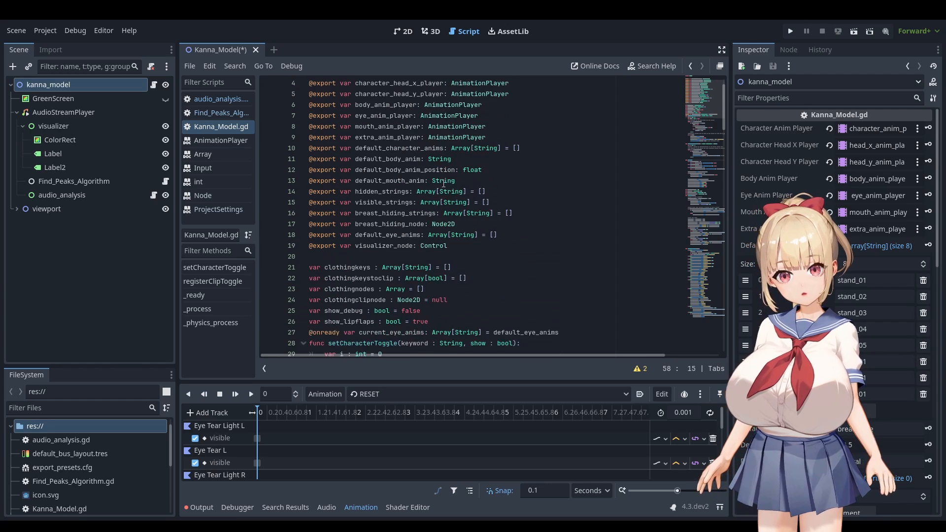
# Step: Examine the setCharacterToggle and registerClipToggle functions in Kanna_Model.gd
pyautogui.scroll(-2, 443, 183)
pyautogui.scroll(-6, 458, 197)
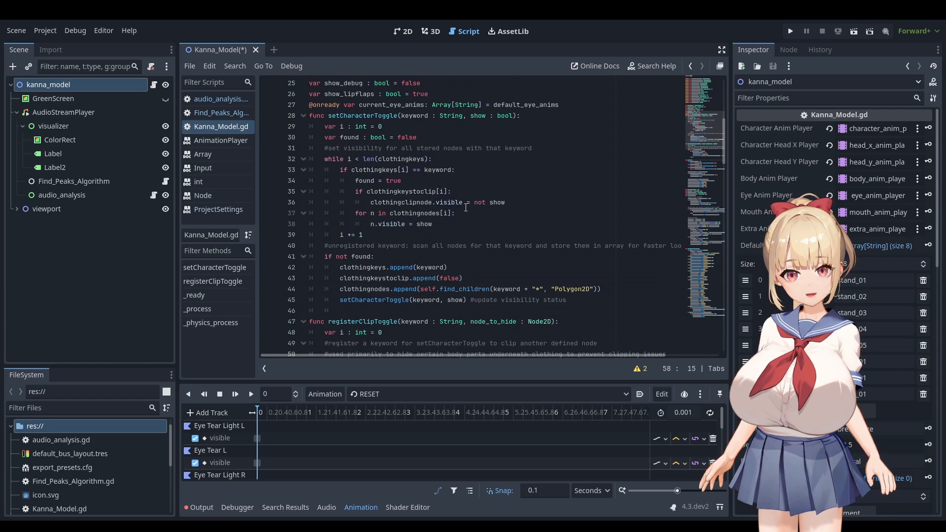
pyautogui.scroll(-3, 466, 206)
pyautogui.scroll(-1, 392, 179)
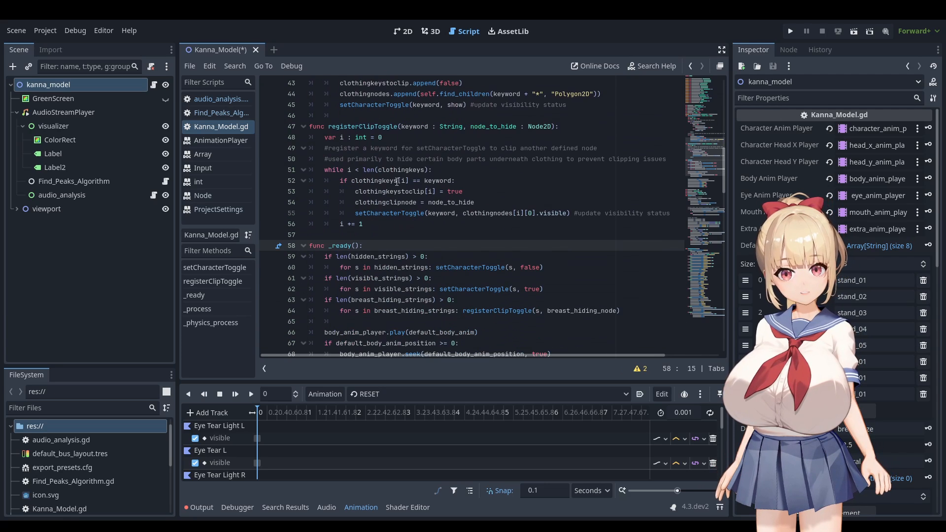
# Step: Examine the _ready function of Kanna_Model.gd and revisit the registerClipToggle function it calls
pyautogui.scroll(-4, 400, 155)
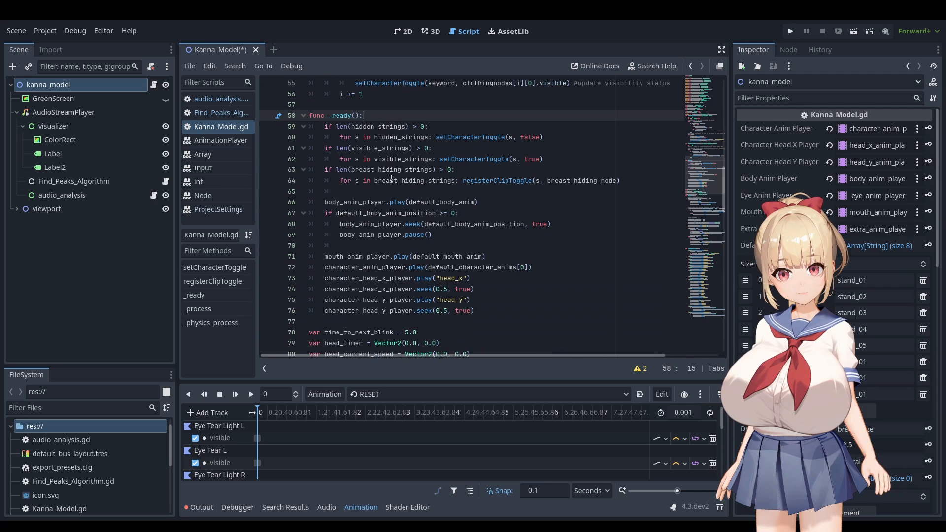
pyautogui.scroll(-4, 460, 240)
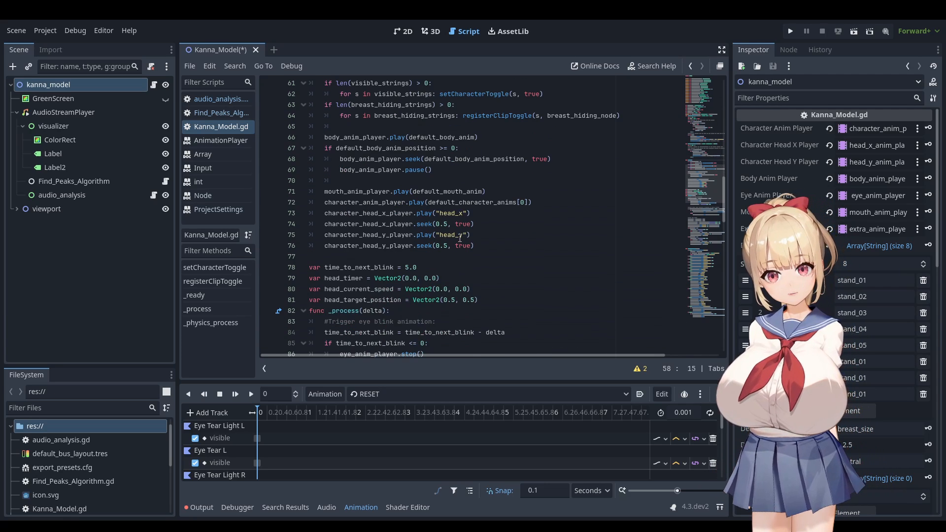
pyautogui.scroll(3, 439, 222)
pyautogui.scroll(2, 437, 220)
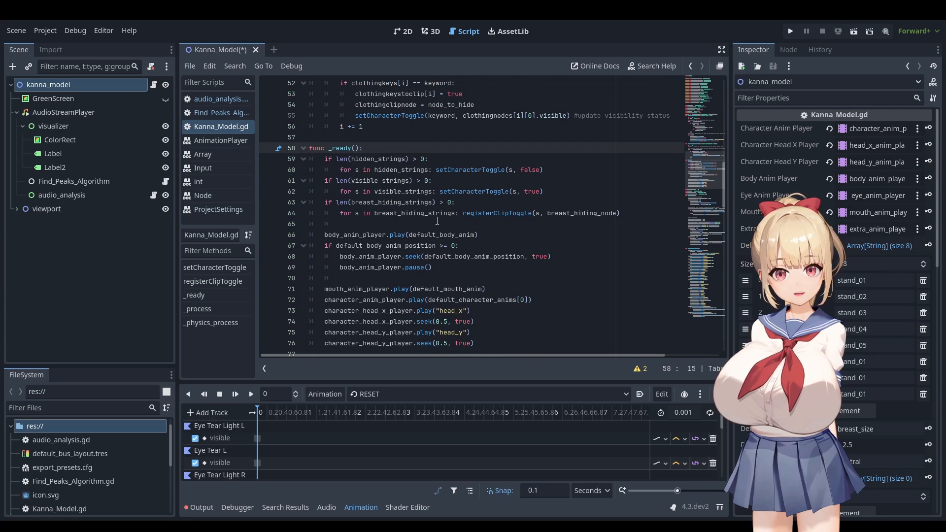
pyautogui.scroll(7, 437, 221)
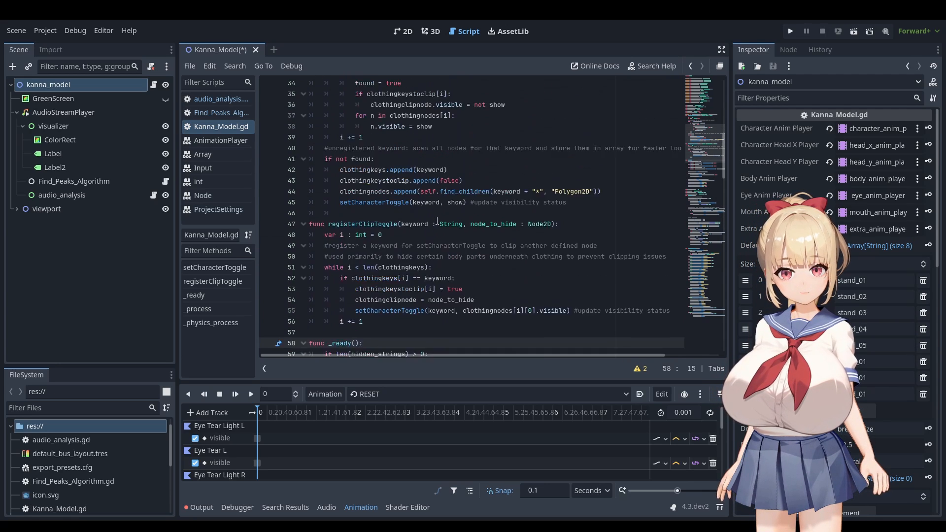
pyautogui.scroll(-2, 365, 258)
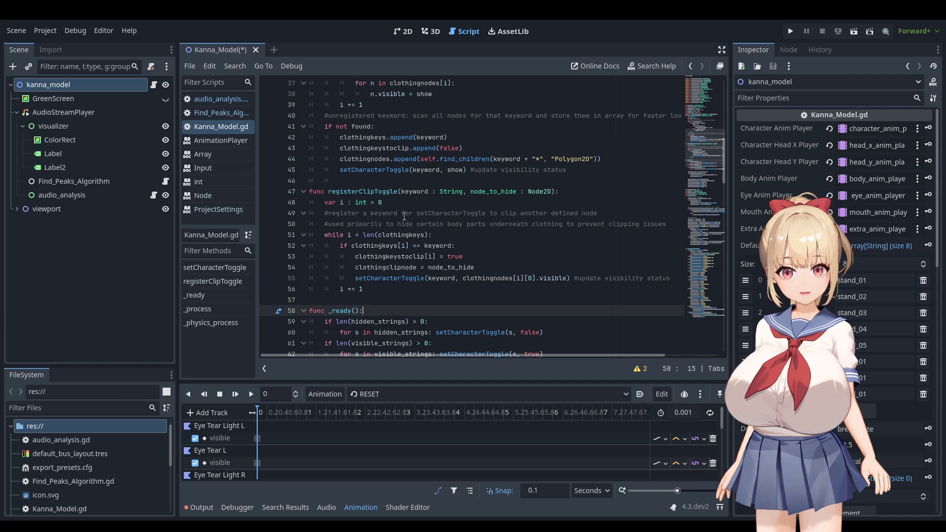
pyautogui.scroll(-9, 420, 202)
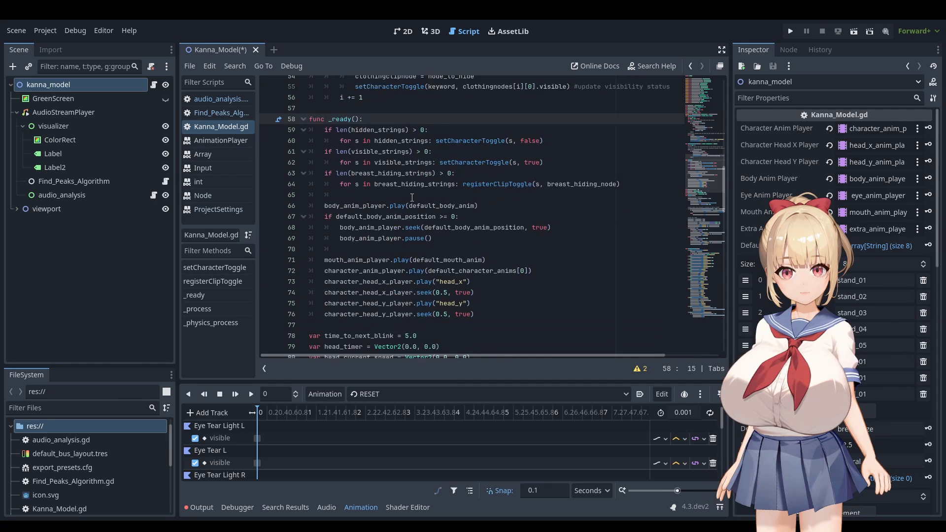
# Step: Examine the _process function's code for eye blinks, random stand animations and random head turns
pyautogui.scroll(-4, 412, 198)
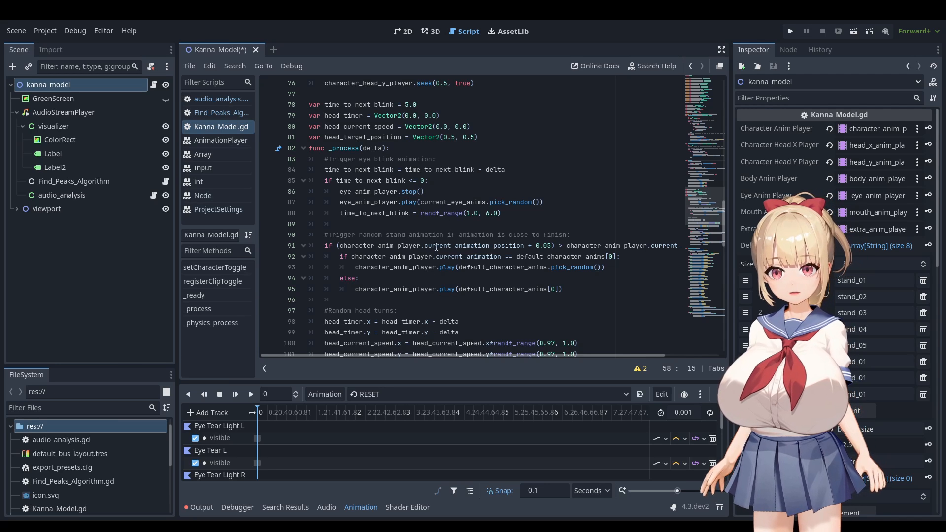
pyautogui.scroll(-2, 393, 202)
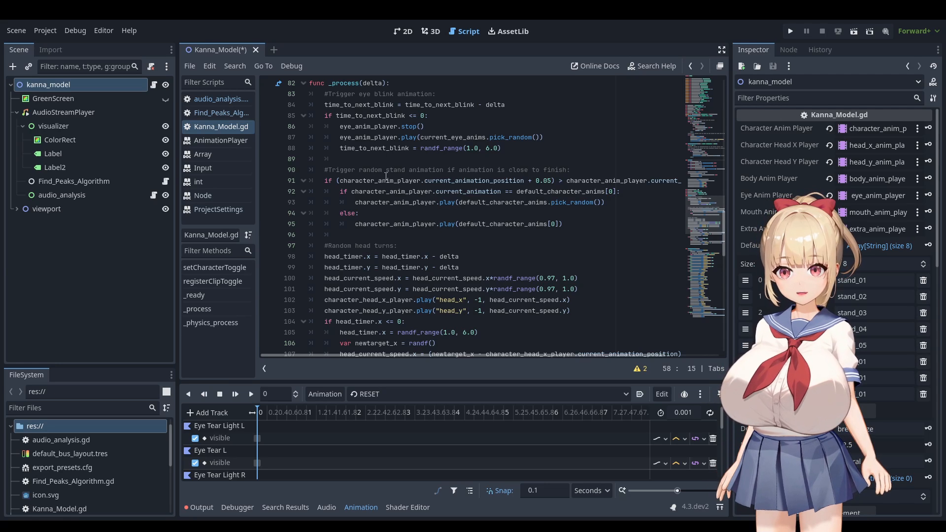
pyautogui.scroll(-10, 383, 174)
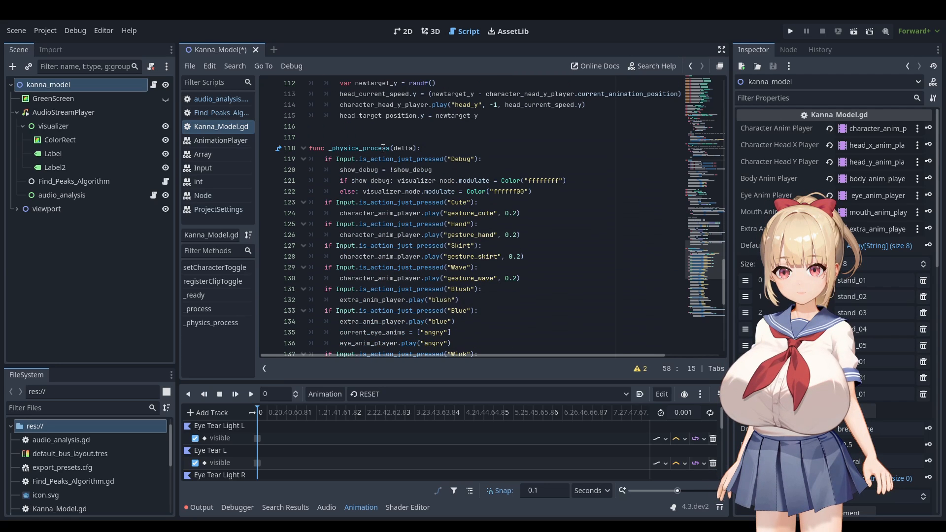
# Step: Read the input-action branches of _physics_process from "Debug" to "Culture_Down" and return to the start of the script
pyautogui.scroll(-1, 353, 128)
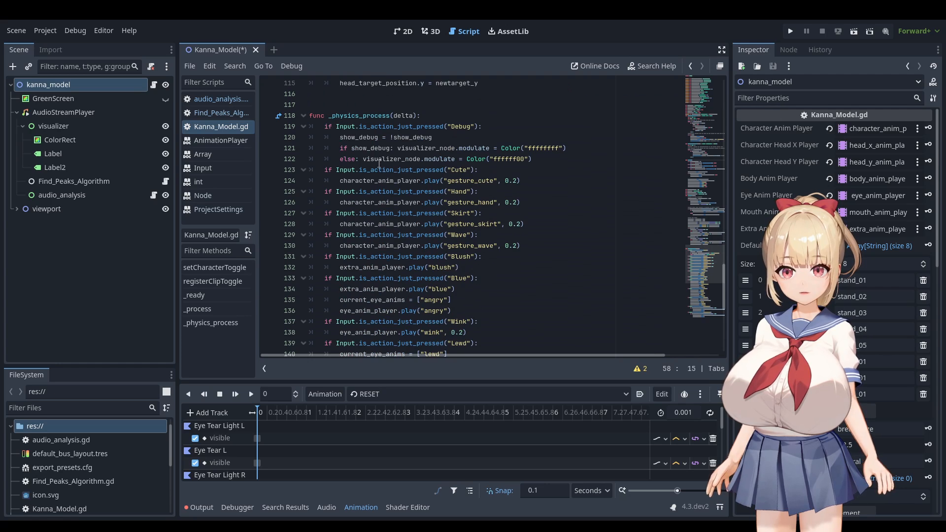
pyautogui.scroll(-2, 379, 164)
pyautogui.scroll(-1, 383, 207)
pyautogui.scroll(-6, 398, 235)
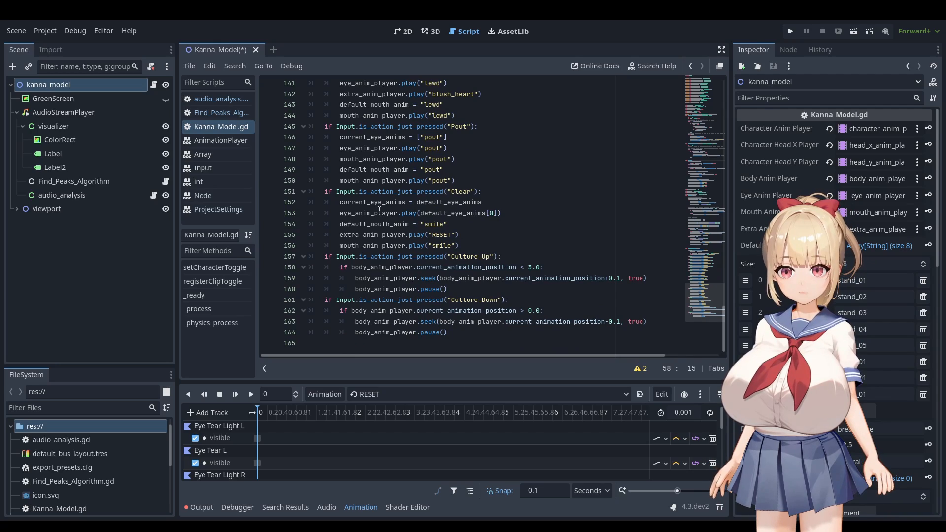
pyautogui.scroll(18, 401, 176)
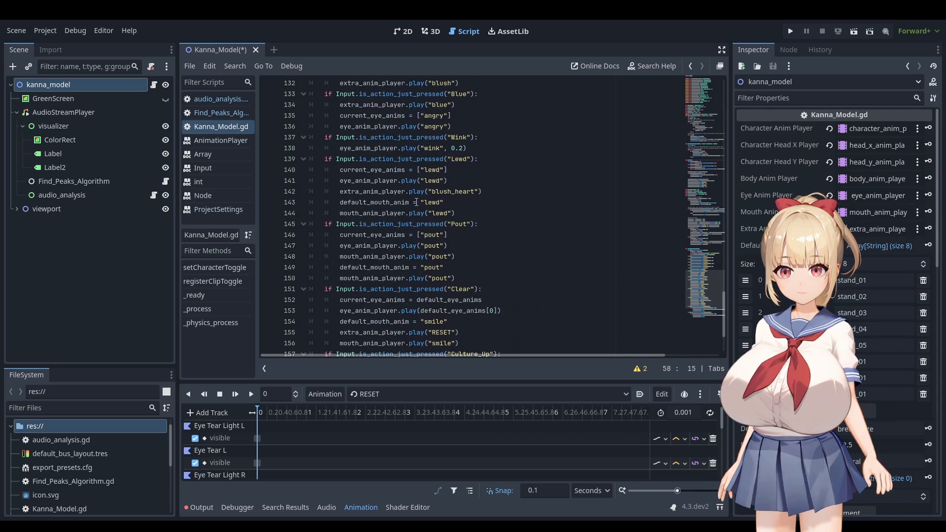
pyautogui.scroll(20, 404, 200)
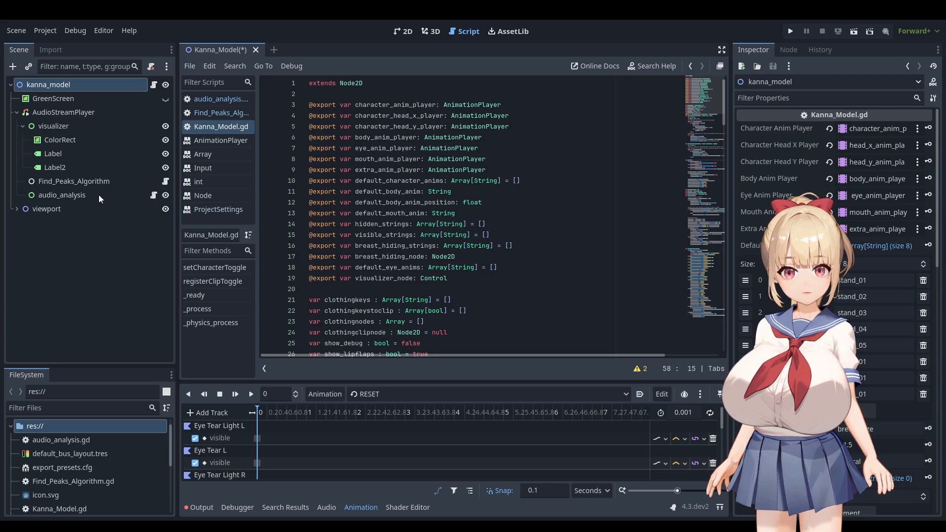
# Step: Open the script attached to the audio_analysis node, followed by the one on the Find_Peaks_Algorithm node
pyautogui.click(74, 196)
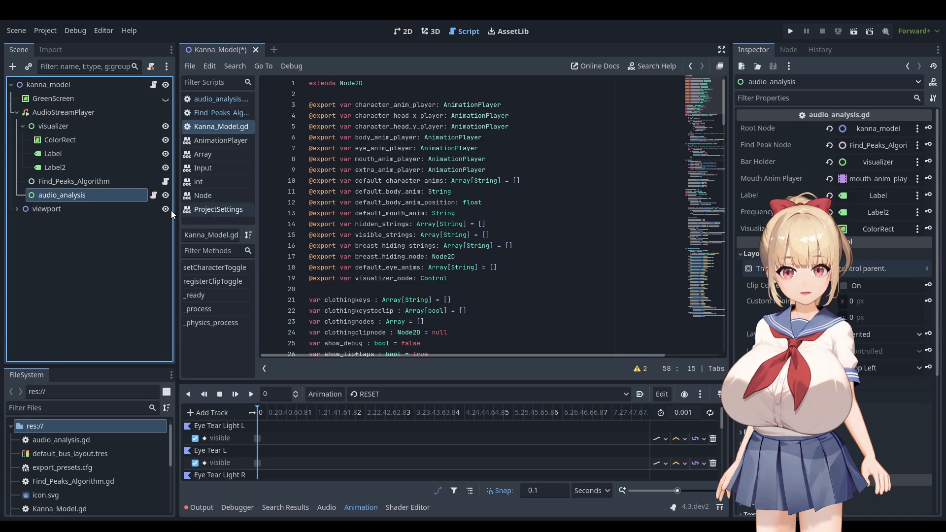
pyautogui.click(154, 195)
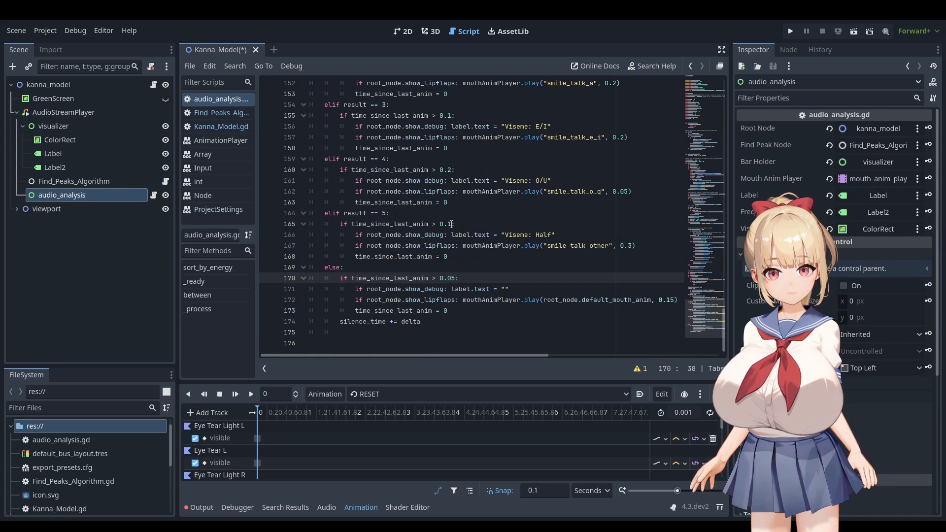
pyautogui.click(103, 183)
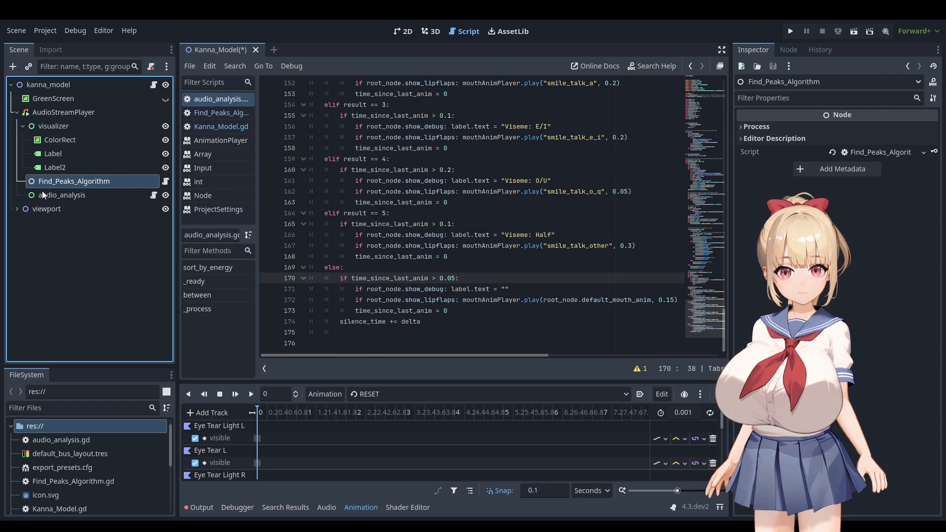
pyautogui.click(165, 182)
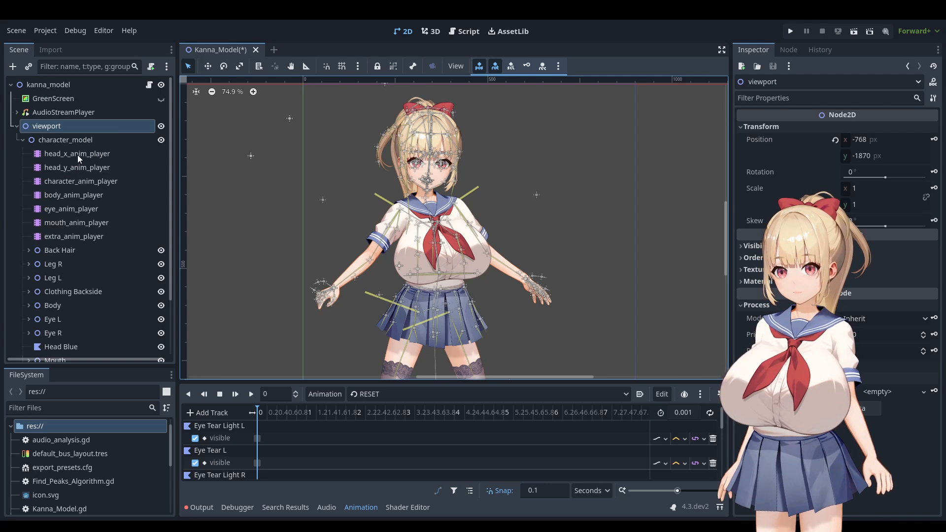
# Step: Select each animation player under character_model in turn, from head_x_anim_player through extra_anim_player
pyautogui.click(78, 155)
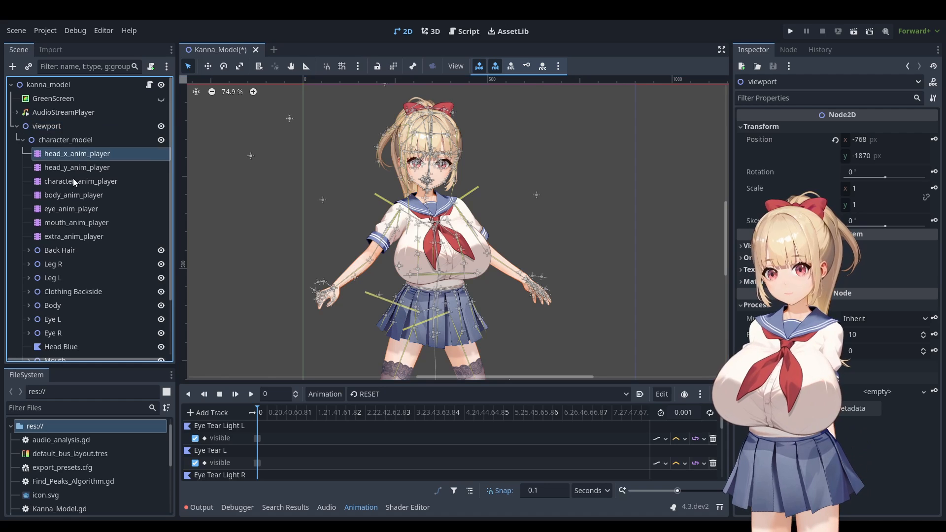
pyautogui.click(63, 169)
pyautogui.click(70, 181)
pyautogui.click(78, 197)
pyautogui.click(79, 209)
pyautogui.click(86, 223)
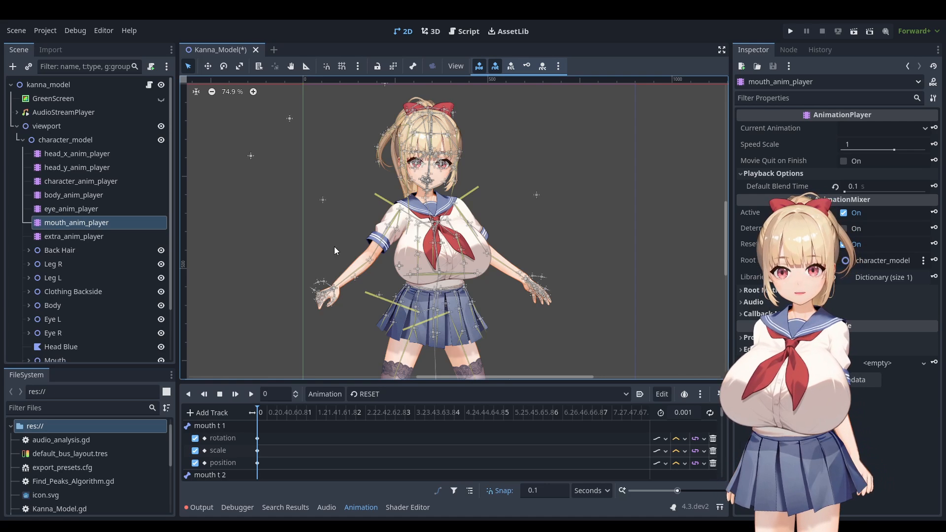
pyautogui.click(93, 238)
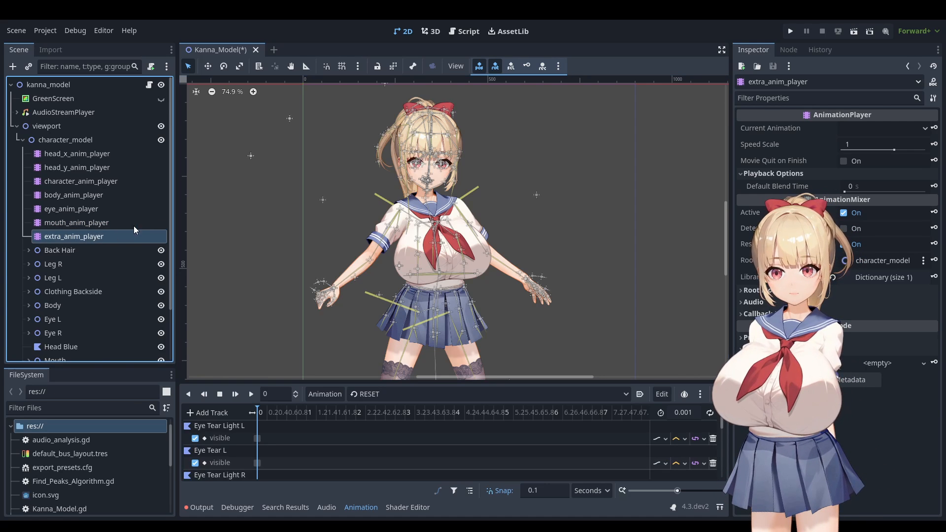
# Step: Select the Back Hair node and the Body node among the character_model's body part groups
pyautogui.scroll(-3, 132, 197)
pyautogui.click(87, 189)
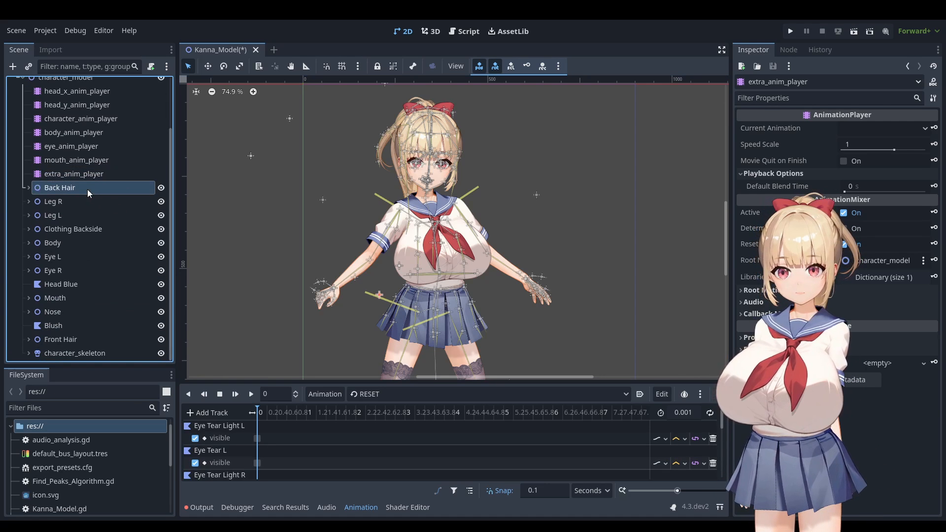
pyautogui.click(84, 242)
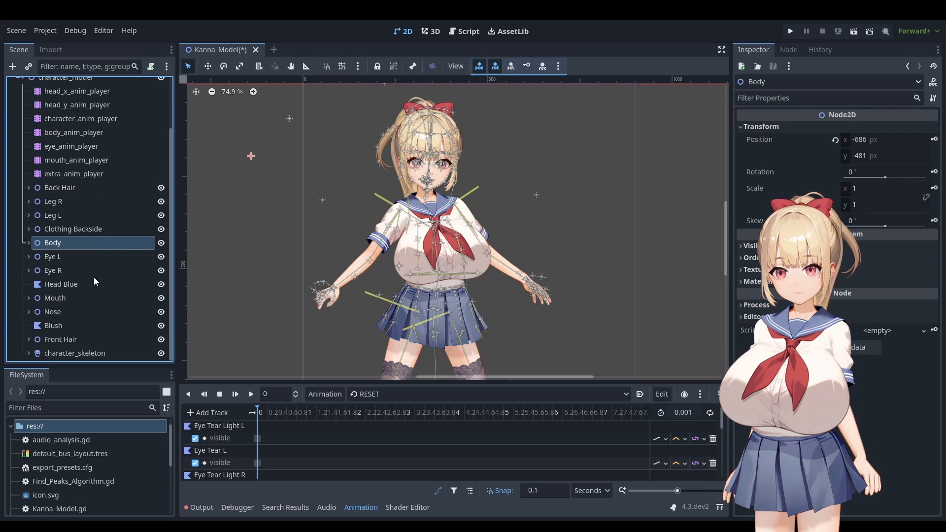
# Step: Select the character_skeleton node and inspect the model's bones down to the legs and feet
pyautogui.click(58, 353)
pyautogui.scroll(1, 430, 319)
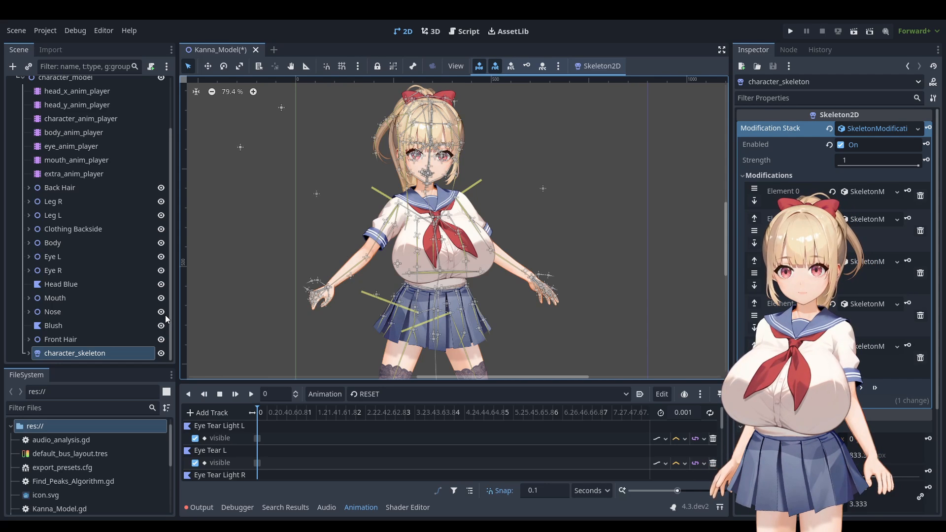
pyautogui.moveTo(370, 290); pyautogui.dragTo(353, 102, button='middle')
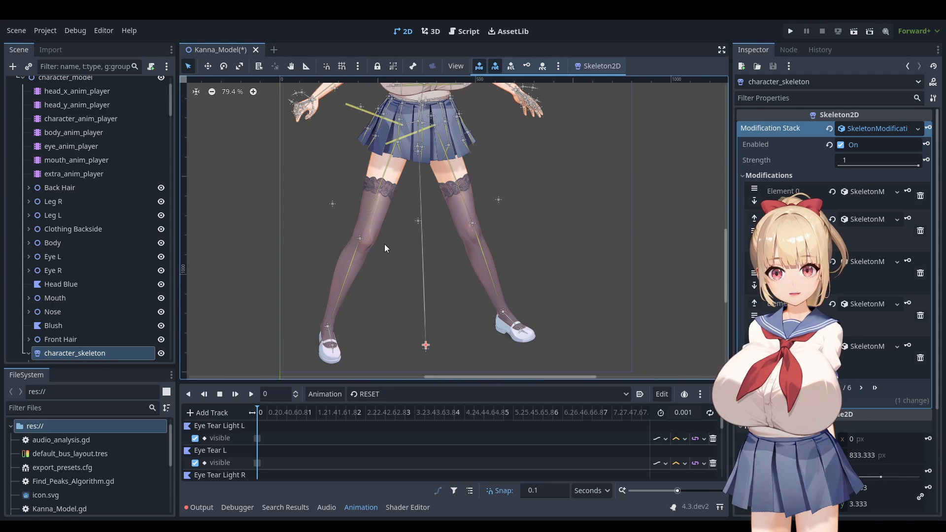
# Step: Select the skeleton's central bones in turn, from origin through pelvis and waist to chest, inspecting each on the model
pyautogui.scroll(-3, 77, 313)
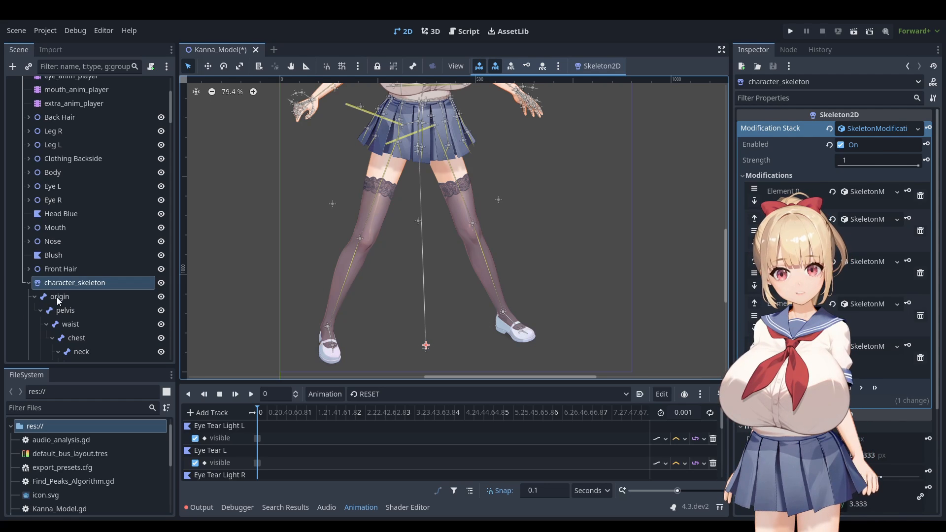
pyautogui.click(366, 343)
pyautogui.moveTo(444, 330); pyautogui.dragTo(432, 300, button='middle')
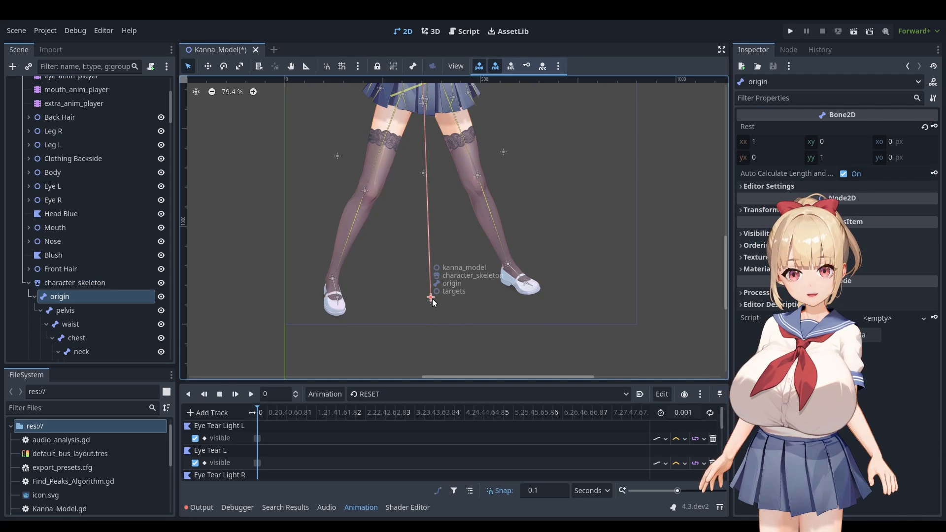
pyautogui.moveTo(439, 197); pyautogui.dragTo(440, 327, button='middle')
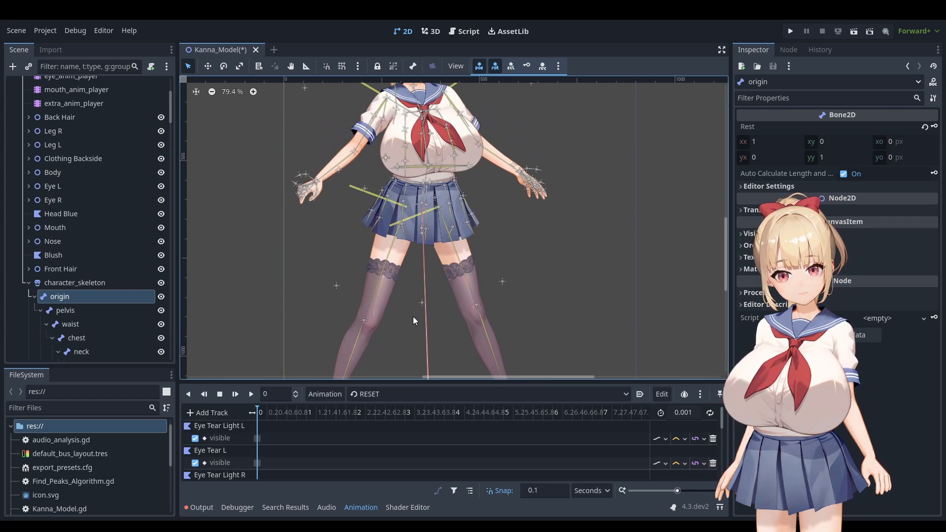
pyautogui.click(65, 310)
pyautogui.scroll(4, 415, 182)
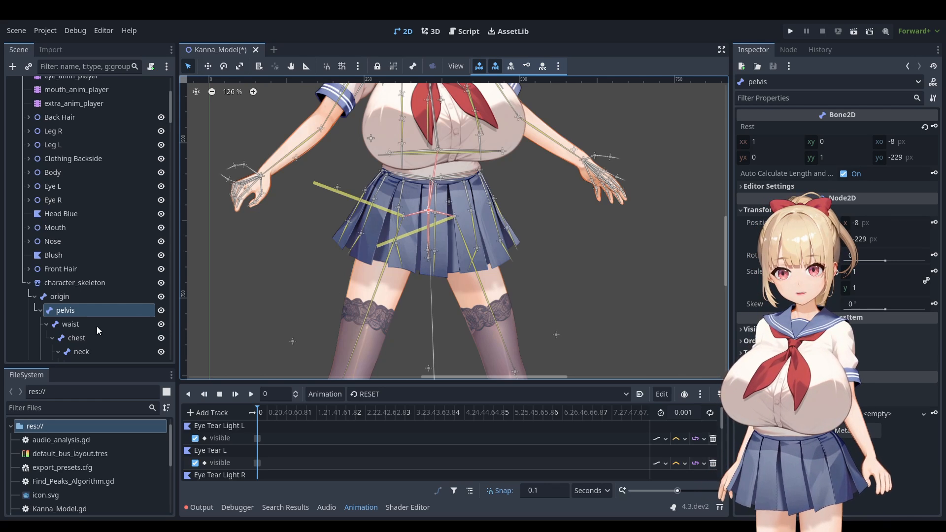
pyautogui.moveTo(307, 238); pyautogui.dragTo(297, 315, button='middle')
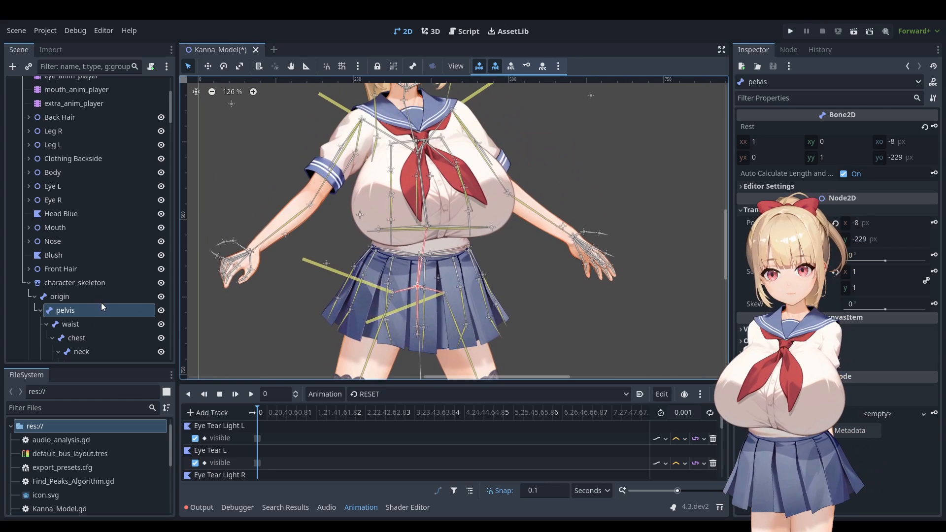
pyautogui.click(73, 326)
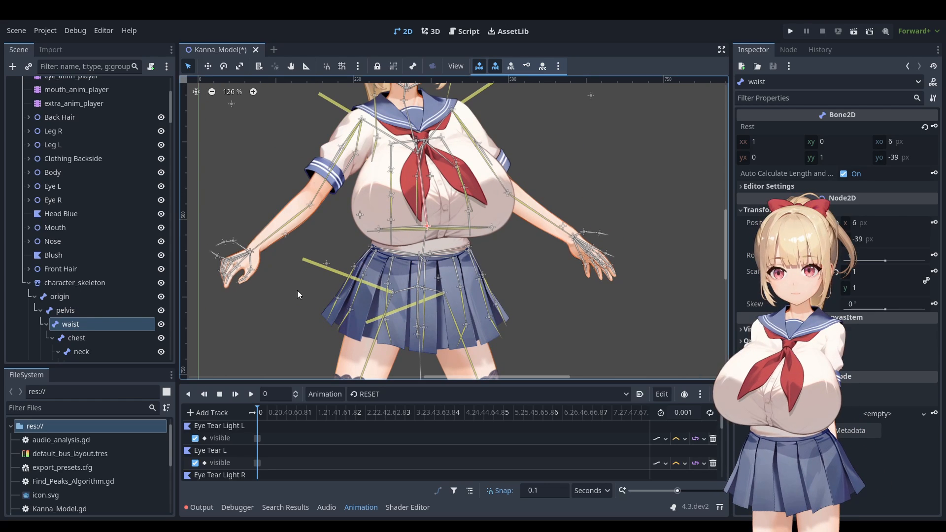
pyautogui.click(79, 339)
pyautogui.moveTo(345, 181); pyautogui.dragTo(342, 258, button='middle')
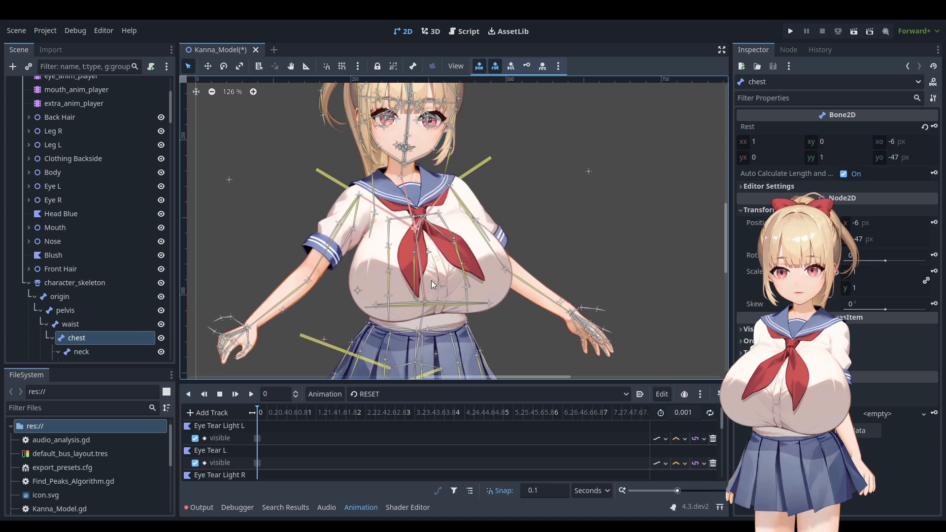
# Step: Select the neck bone and the head bone, and examine the bones across the face
pyautogui.scroll(-2, 113, 286)
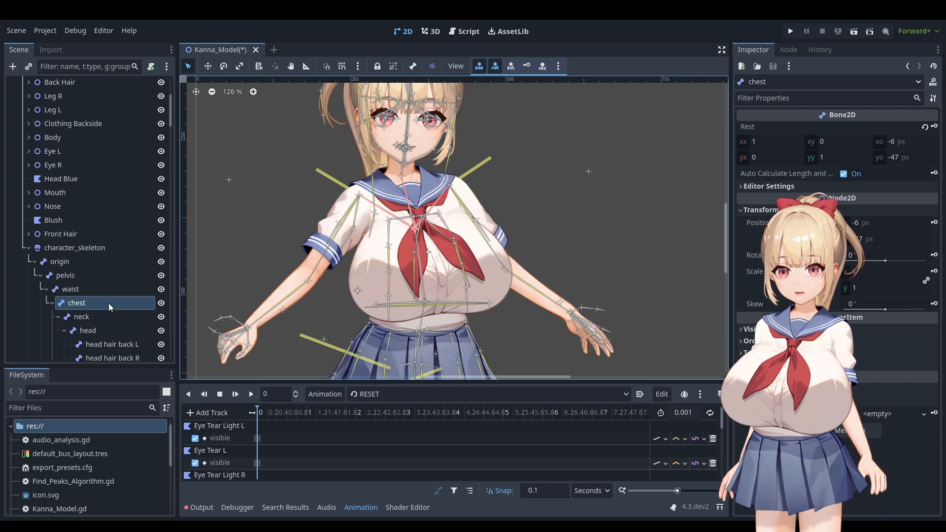
pyautogui.click(98, 317)
pyautogui.moveTo(307, 192); pyautogui.dragTo(301, 297, button='middle')
pyautogui.scroll(4, 315, 276)
pyautogui.click(88, 333)
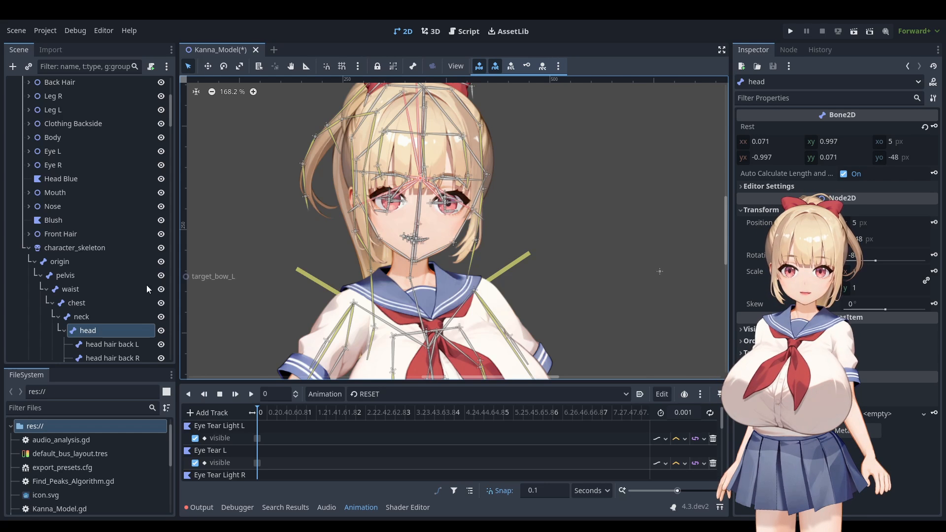
pyautogui.scroll(5, 446, 230)
pyautogui.scroll(1, 423, 211)
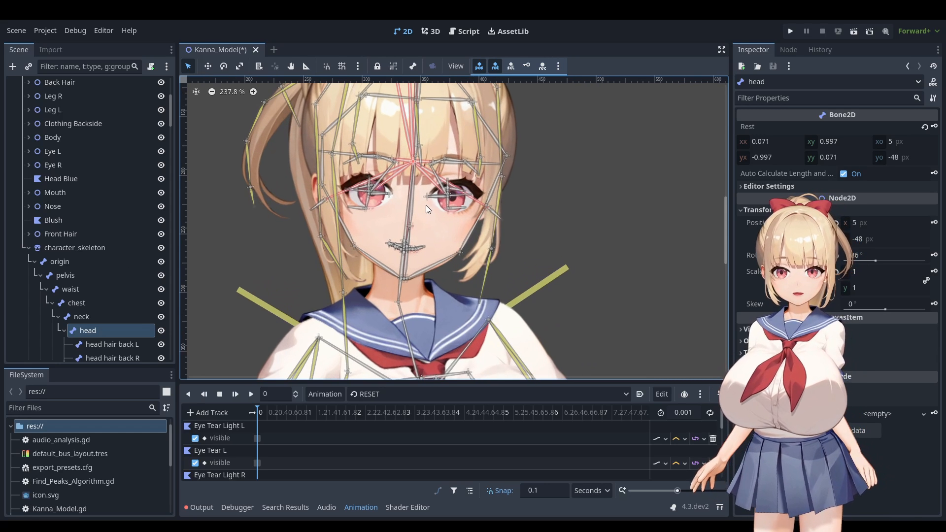
pyautogui.moveTo(437, 231); pyautogui.dragTo(450, 278, button='middle')
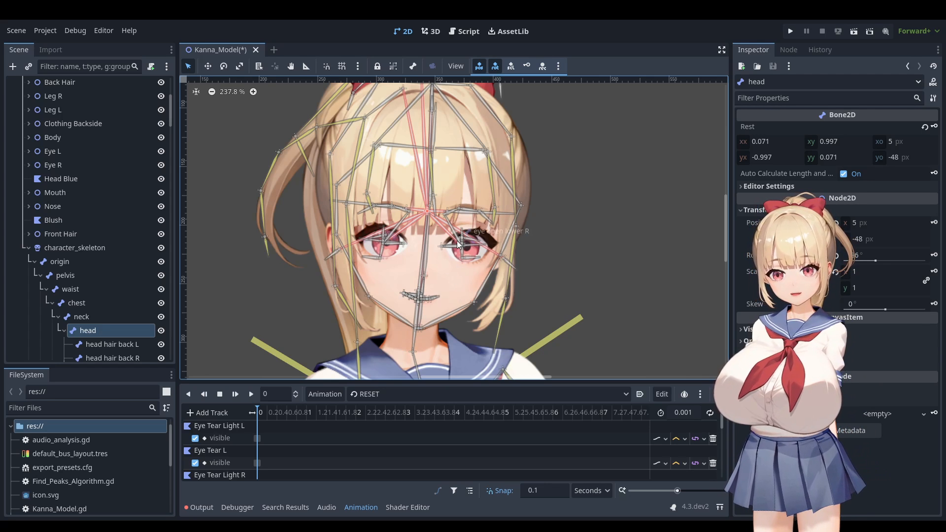
pyautogui.scroll(2, 415, 287)
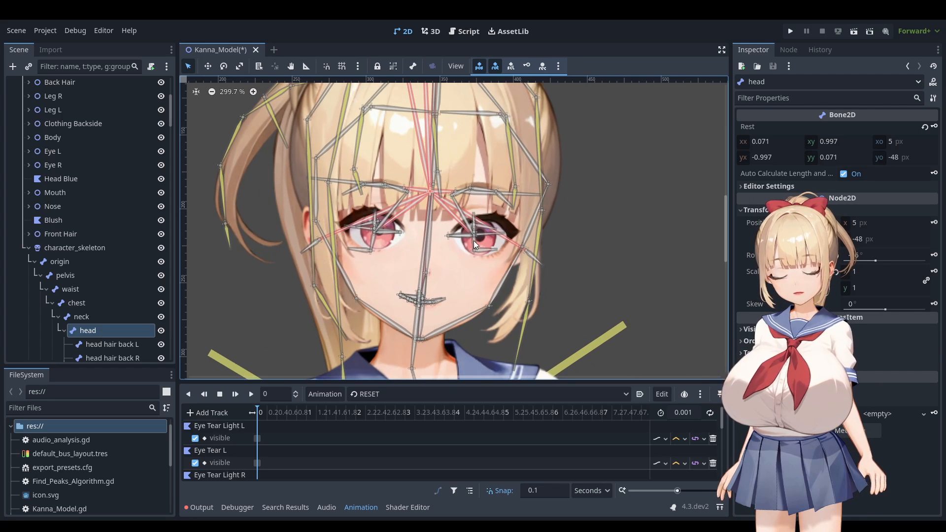
# Step: Select the eye iris mod R, eye open upper L, eye open lower L and eye base R bones in turn
pyautogui.click(474, 236)
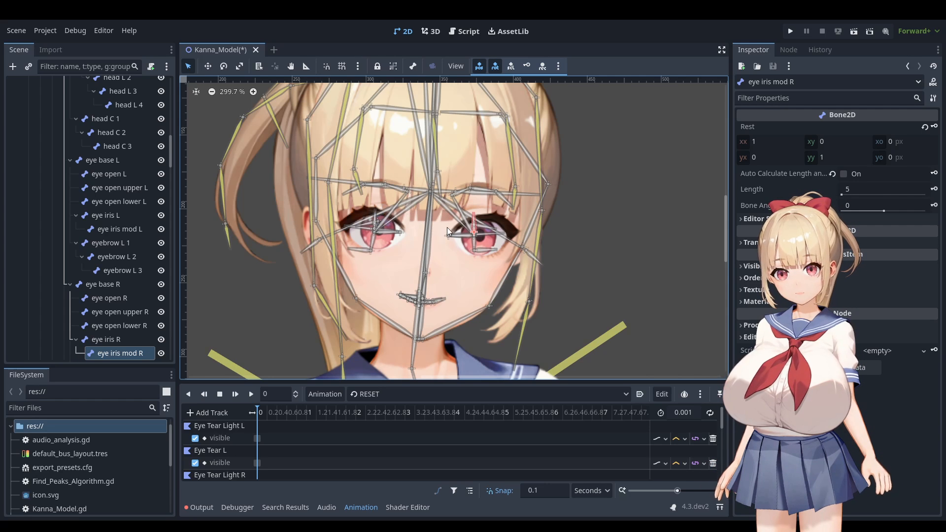
pyautogui.scroll(4, 476, 249)
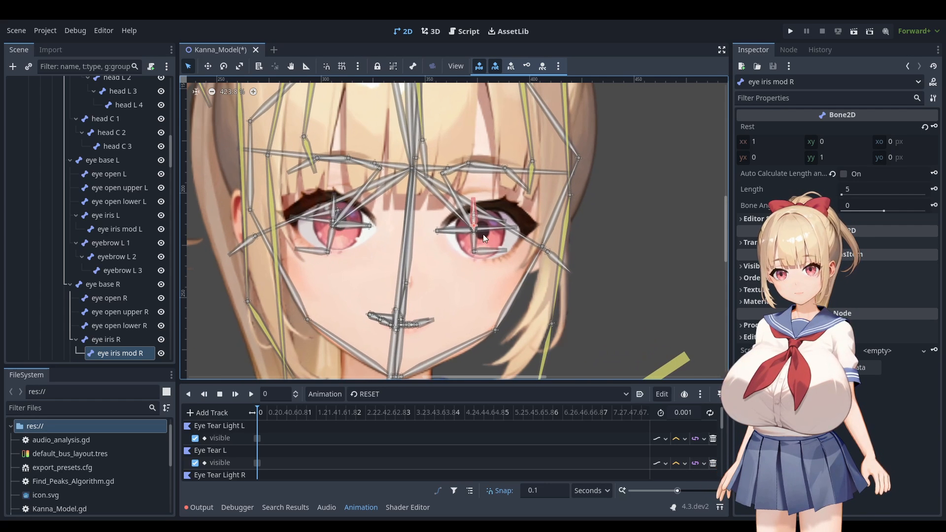
pyautogui.click(328, 252)
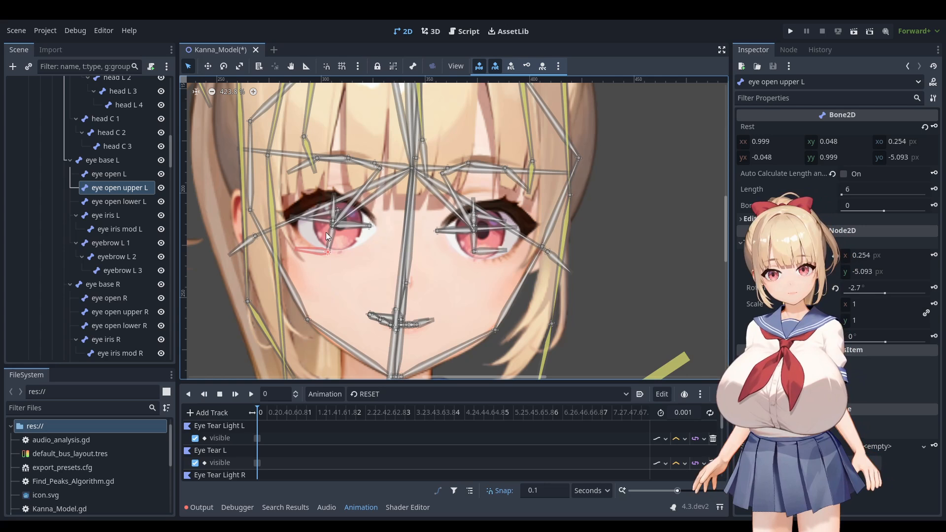
pyautogui.click(338, 211)
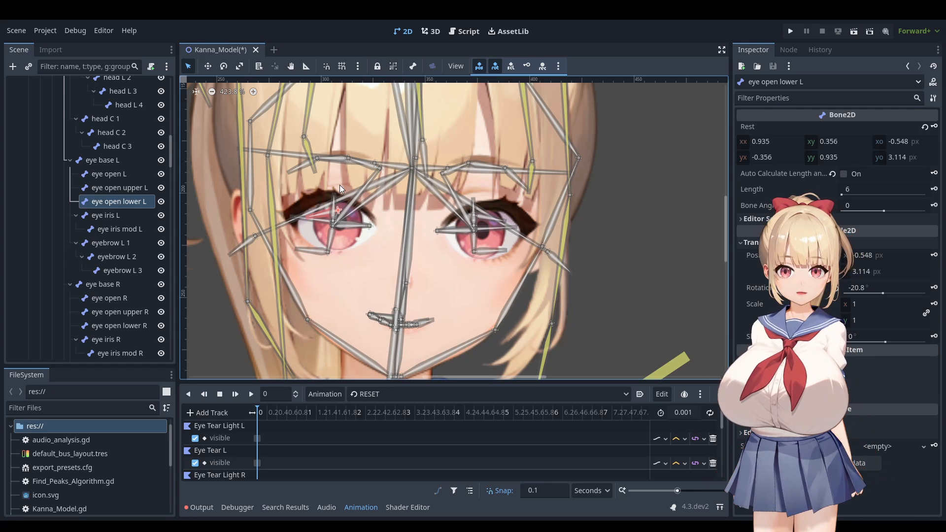
pyautogui.click(472, 230)
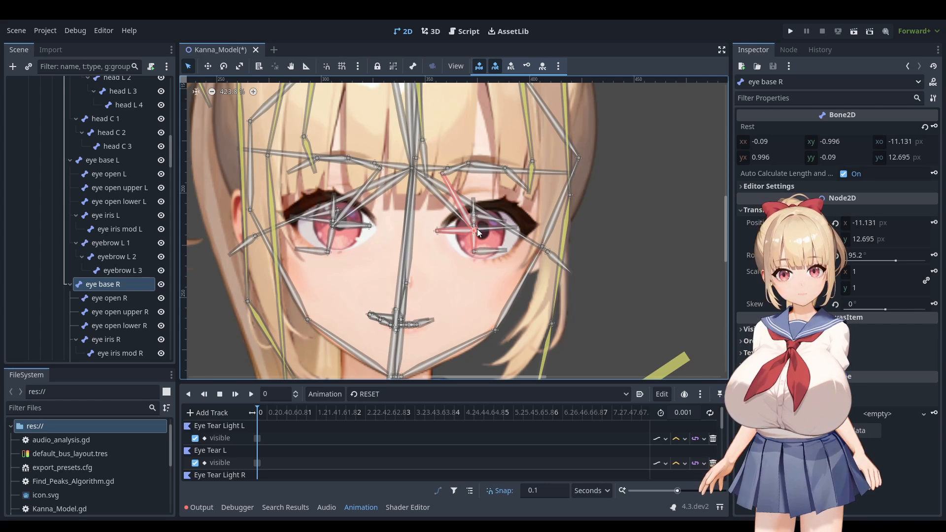
# Step: Select the left eyebrow's bones, eyebrow L 1, eyebrow L 2 and eyebrow L 3
pyautogui.moveTo(384, 205); pyautogui.dragTo(400, 226, button='middle')
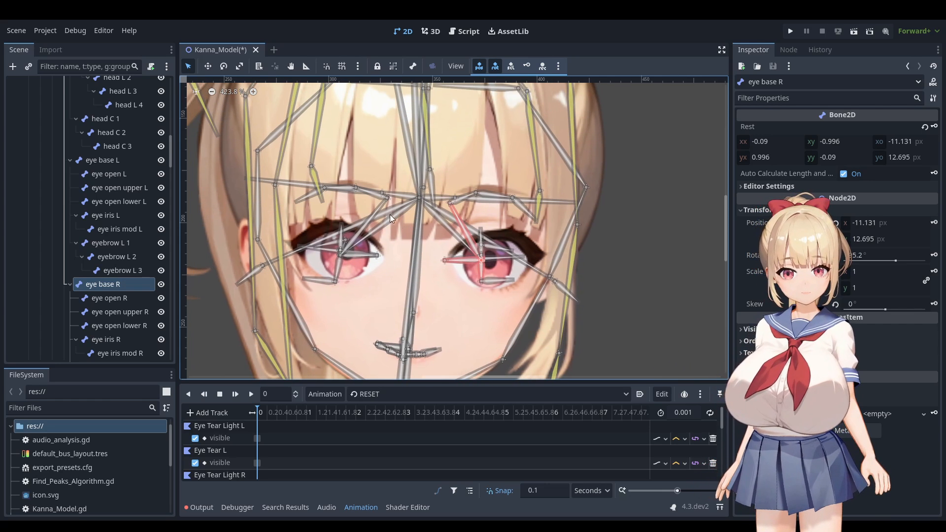
pyautogui.click(388, 200)
pyautogui.click(330, 190)
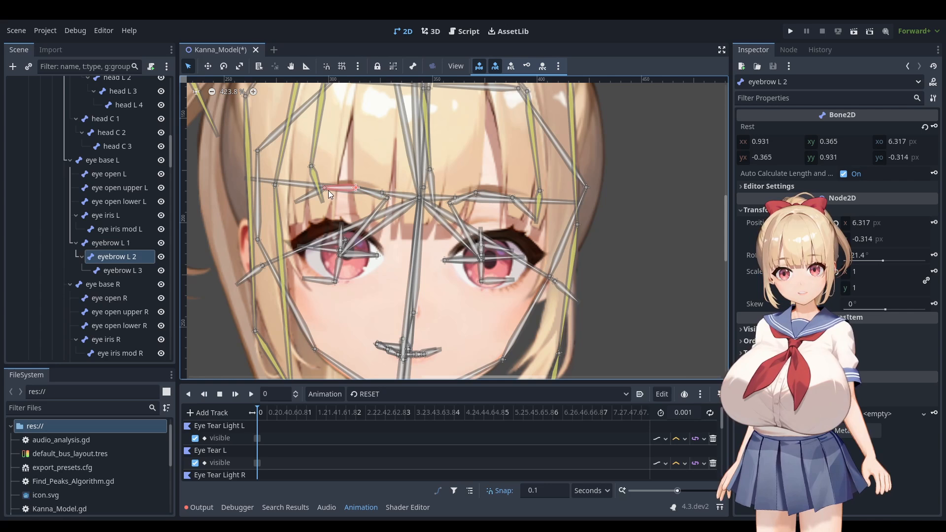
pyautogui.click(325, 188)
pyautogui.click(386, 200)
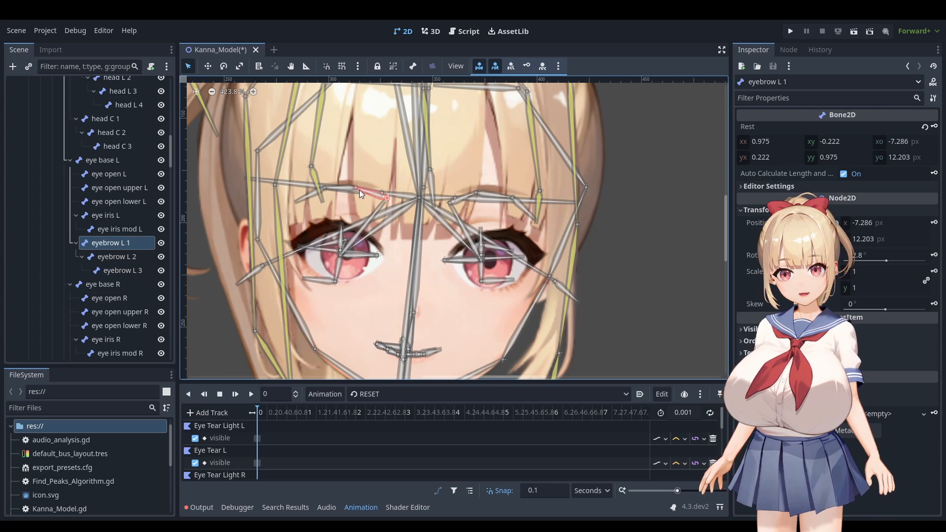
pyautogui.click(357, 189)
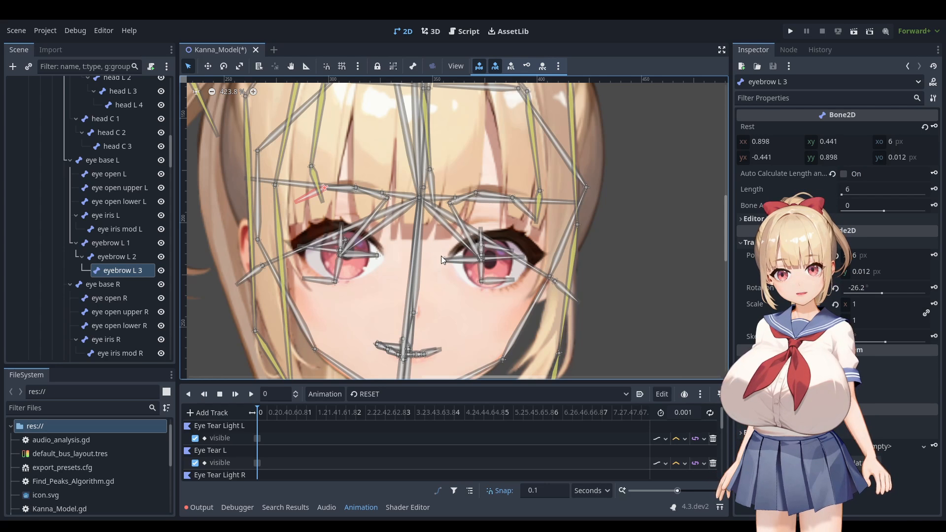
# Step: Select the mouth t 4, mouth b 2 and mouth b 3 bones on the character's lips
pyautogui.moveTo(562, 252); pyautogui.dragTo(572, 189, button='middle')
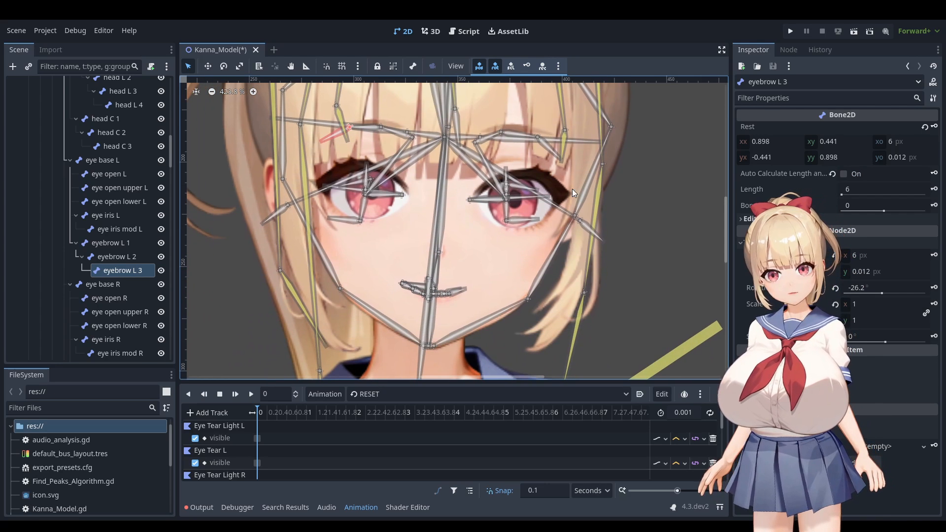
pyautogui.moveTo(425, 290)
pyautogui.mouseDown(button='middle')
pyautogui.moveTo(422, 306)
pyautogui.moveTo(421, 291)
pyautogui.mouseUp(button='middle')
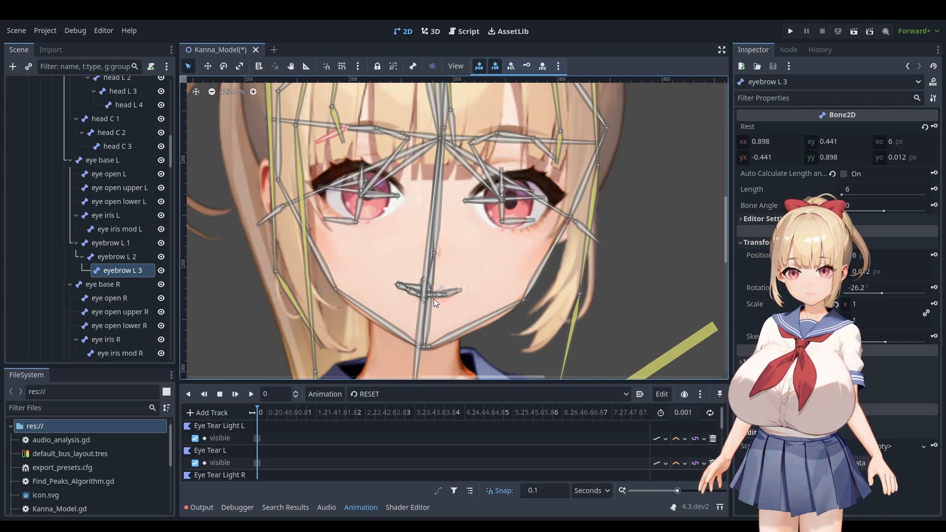
pyautogui.click(432, 295)
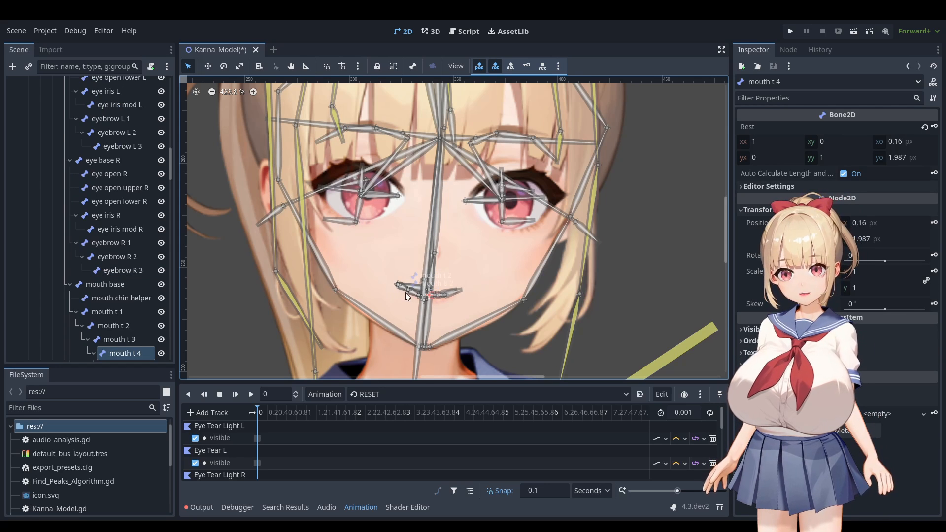
pyautogui.click(406, 292)
pyautogui.click(407, 290)
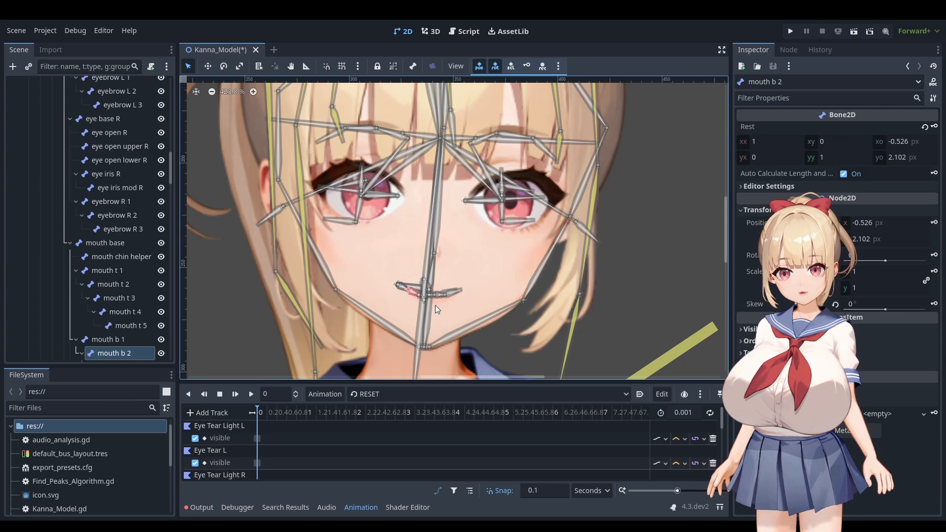
pyautogui.click(427, 301)
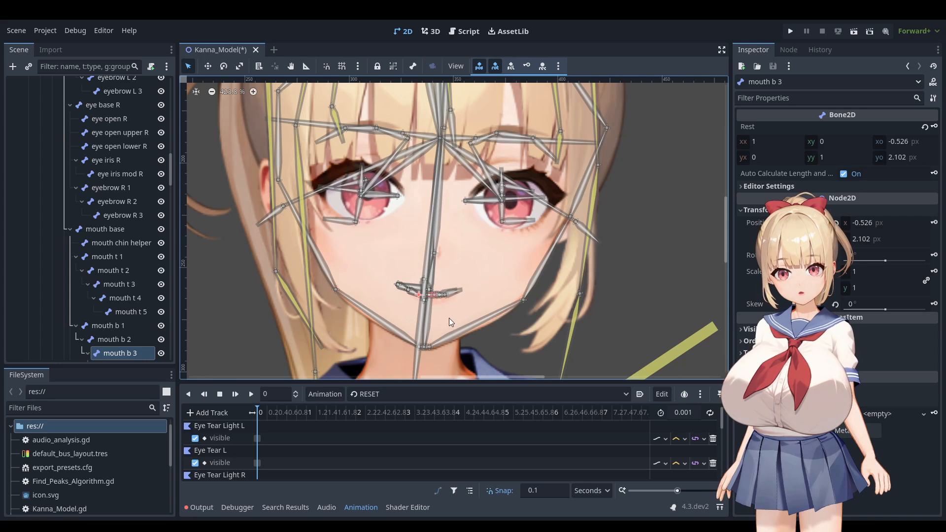
# Step: Select the head C 1 bone at the nose, followed by the head chin bone
pyautogui.moveTo(470, 188); pyautogui.dragTo(481, 237, button='middle')
pyautogui.scroll(-4, 494, 216)
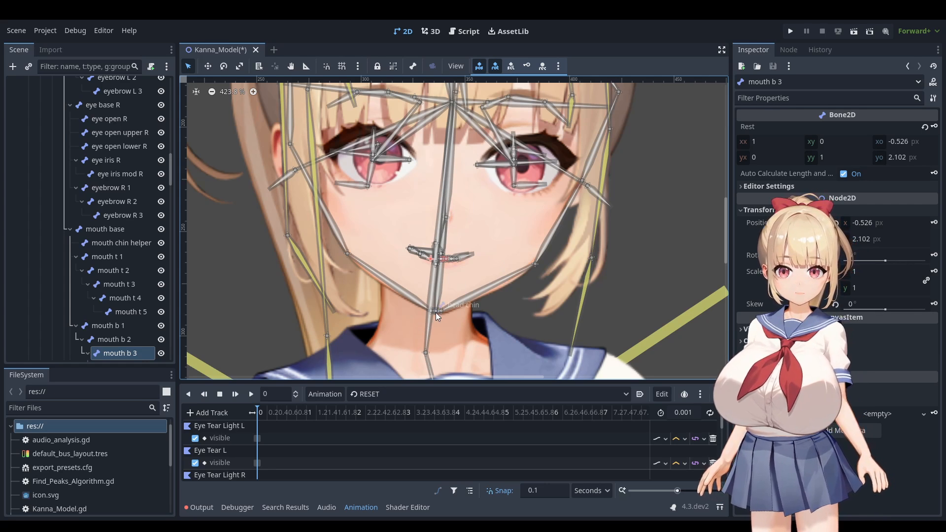
pyautogui.click(446, 216)
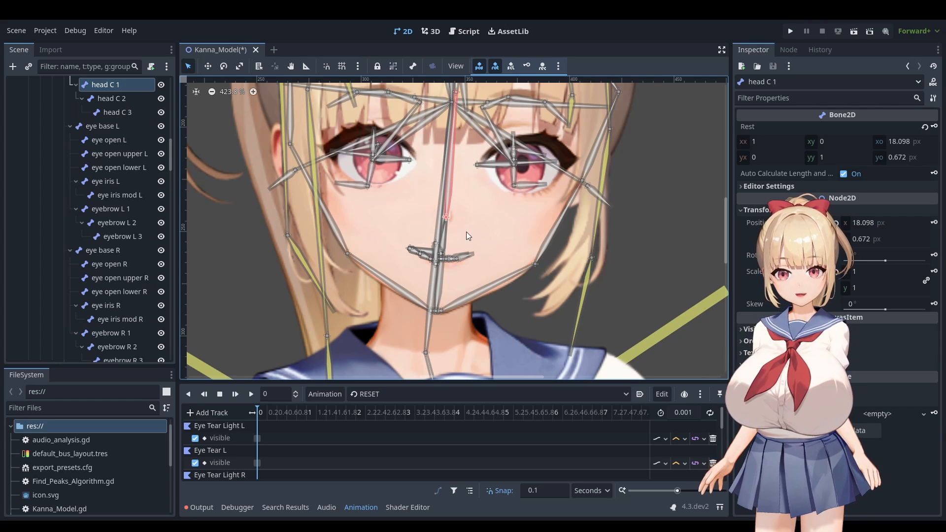
pyautogui.moveTo(440, 219); pyautogui.dragTo(400, 224, button='middle')
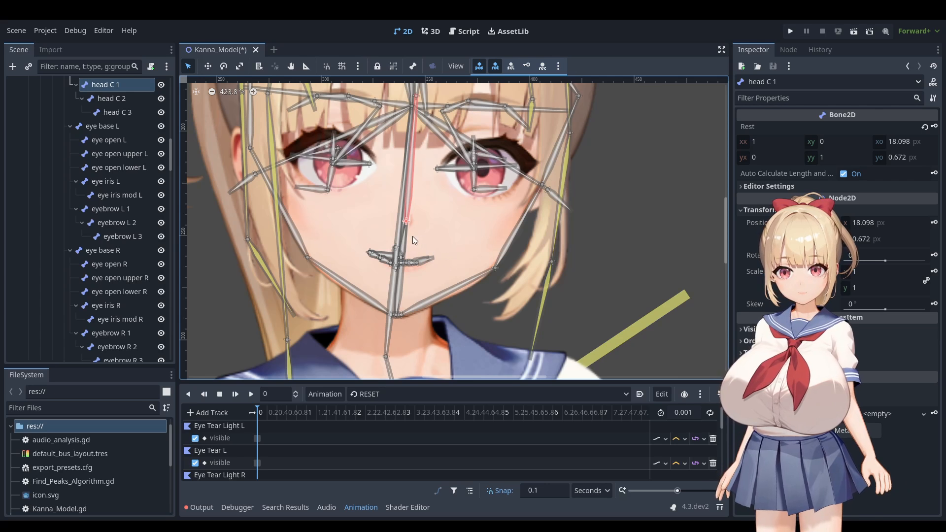
pyautogui.click(395, 316)
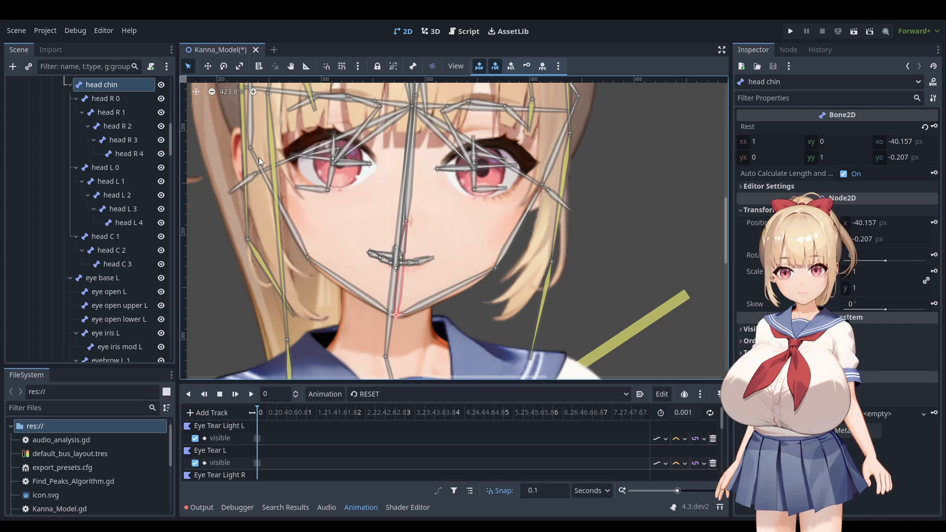
# Step: Try moving the head R 1 bone along the jaw, and undo the move
pyautogui.click(495, 270)
pyautogui.press('w')
pyautogui.moveTo(476, 270); pyautogui.dragTo(502, 277)
pyautogui.hotkey('ctrl', 'z')
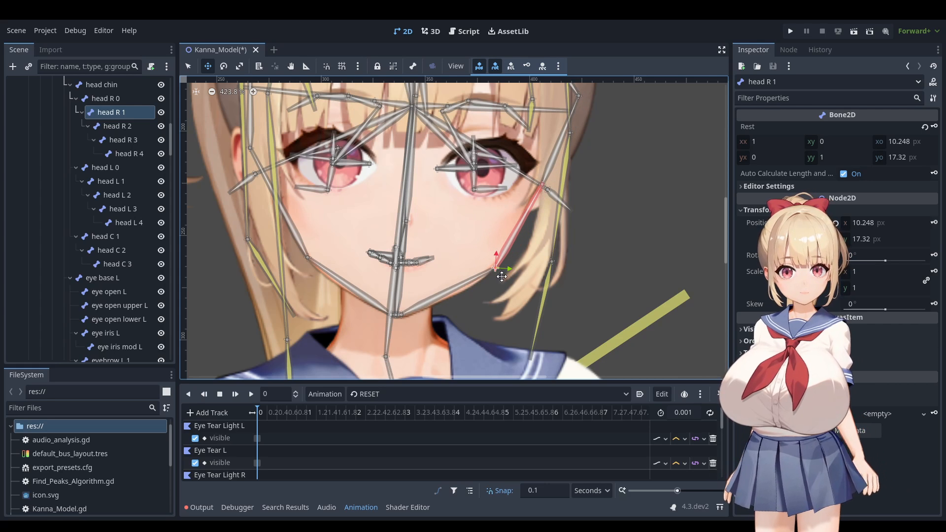
# Step: Try rotating the head R 1 bone to swing its child bones outward, and undo the rotation
pyautogui.click(224, 66)
pyautogui.moveTo(507, 158); pyautogui.dragTo(508, 188)
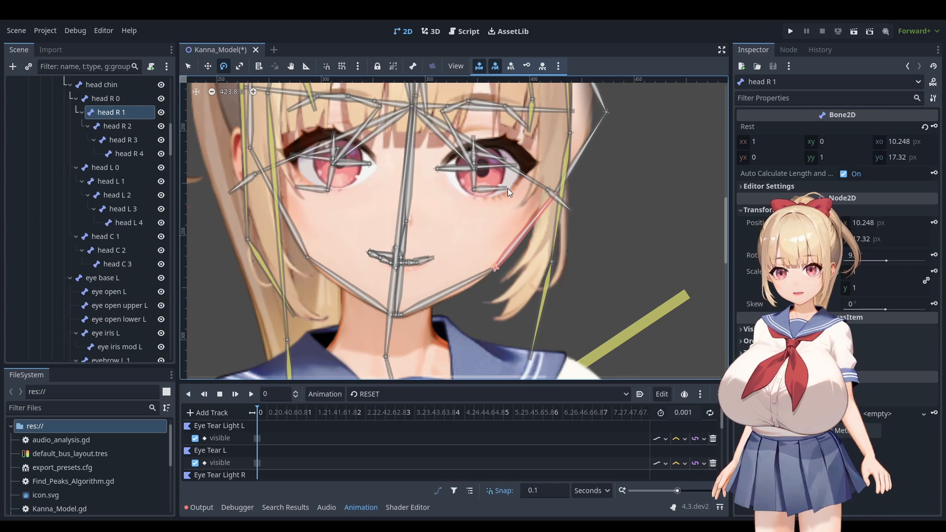
pyautogui.hotkey('ctrl', 'z')
# Step: Return to the selection tool and select the front hair ahoge 1 bone near the bow
pyautogui.moveTo(582, 142); pyautogui.dragTo(558, 259, button='middle')
pyautogui.moveTo(460, 172); pyautogui.dragTo(497, 254, button='middle')
pyautogui.scroll(-4, 496, 240)
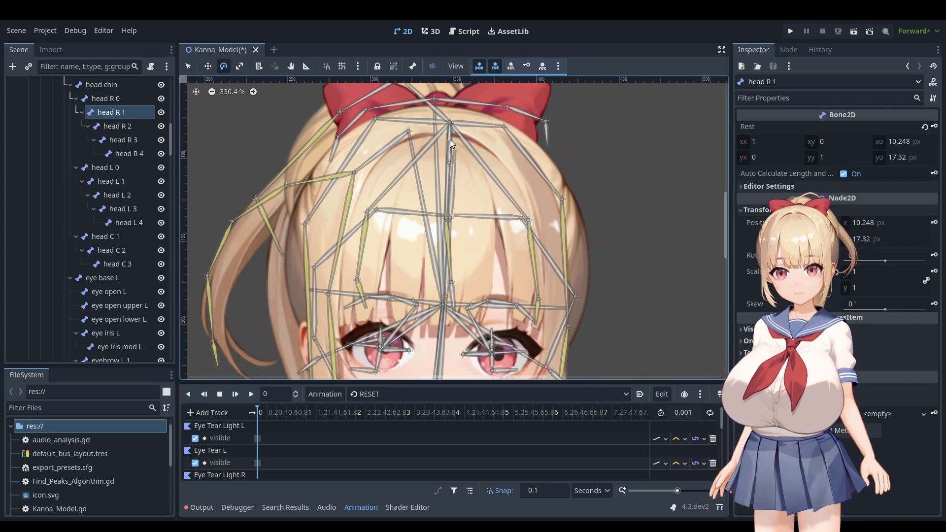
pyautogui.click(187, 67)
pyautogui.moveTo(395, 99); pyautogui.dragTo(432, 152, button='middle')
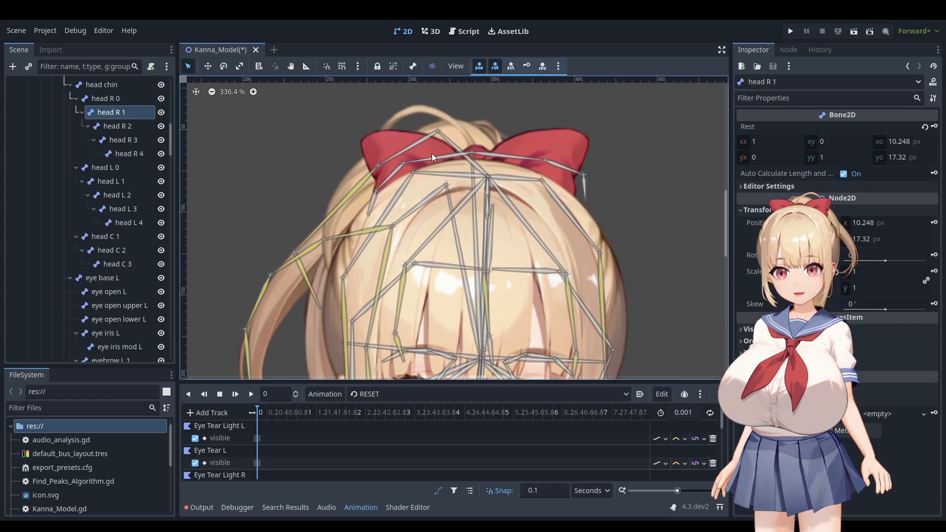
pyautogui.click(439, 129)
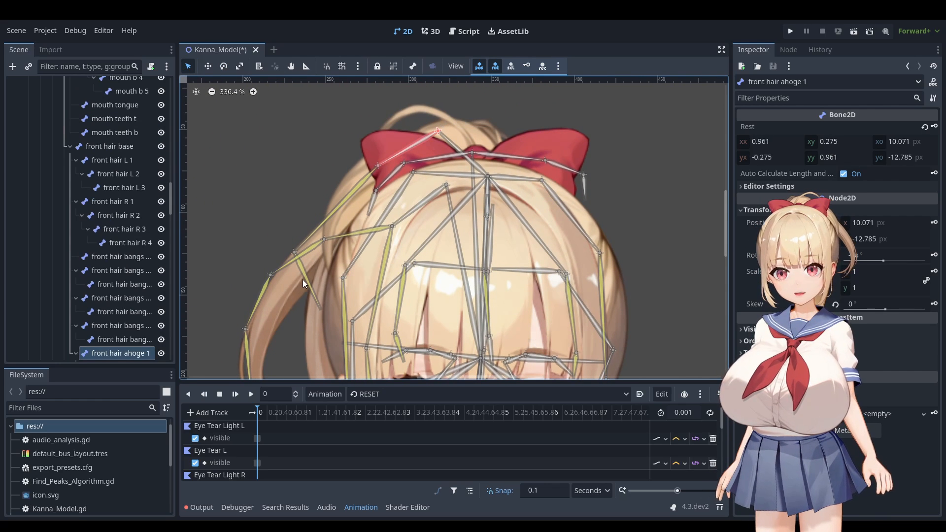
# Step: Select the ponytail 1 bone at the top of the head, followed by the front hair R 1 bone
pyautogui.click(445, 184)
pyautogui.moveTo(365, 254); pyautogui.dragTo(339, 175, button='middle')
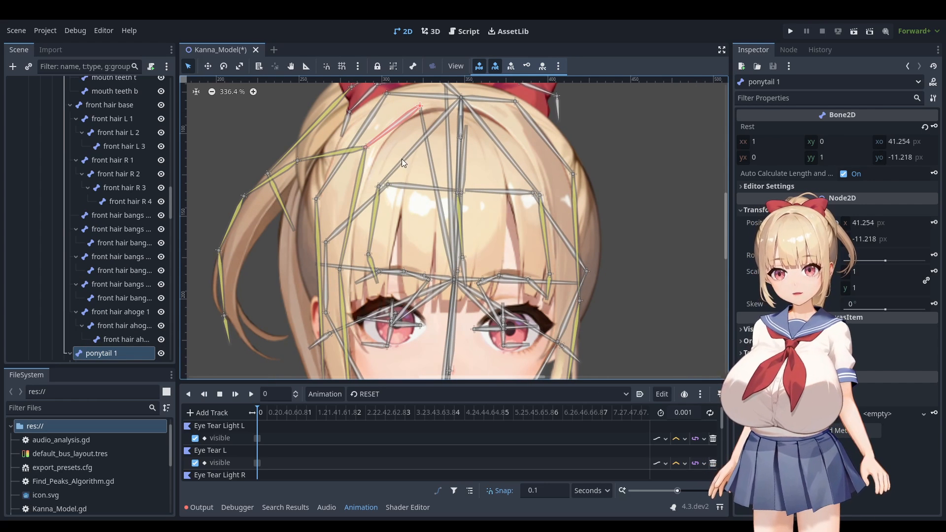
pyautogui.moveTo(519, 106); pyautogui.dragTo(453, 111, button='middle')
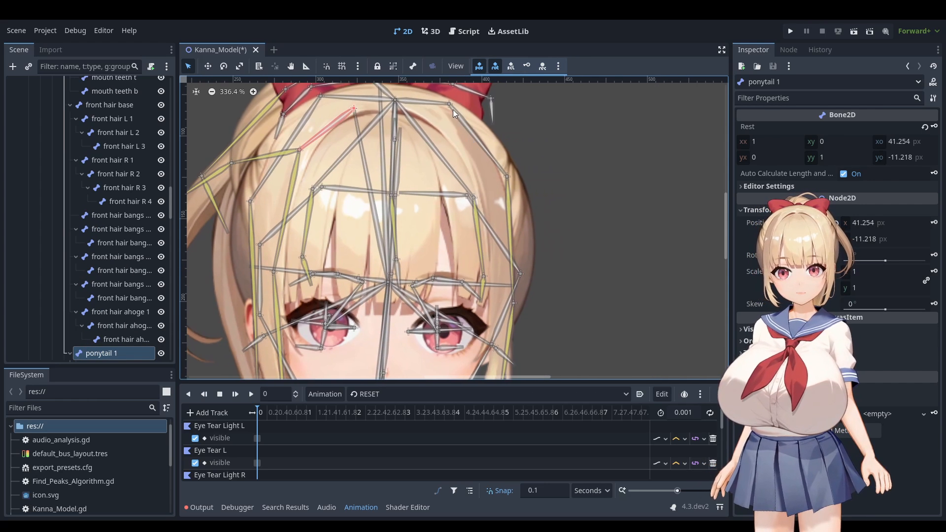
pyautogui.click(451, 104)
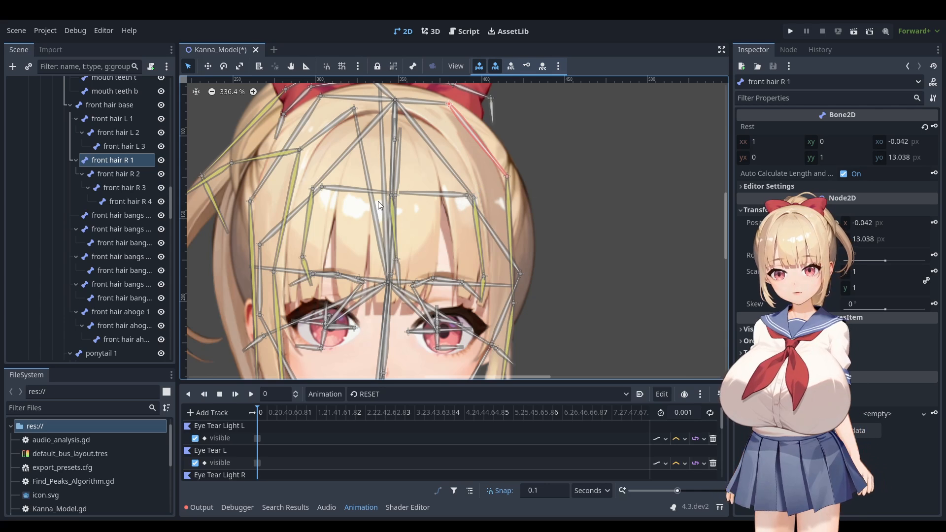
# Step: Select the three upper bangs bones in turn: front hair bangs M 1, its neighbour on the ponytail side, and front hair bangs R 1
pyautogui.click(391, 197)
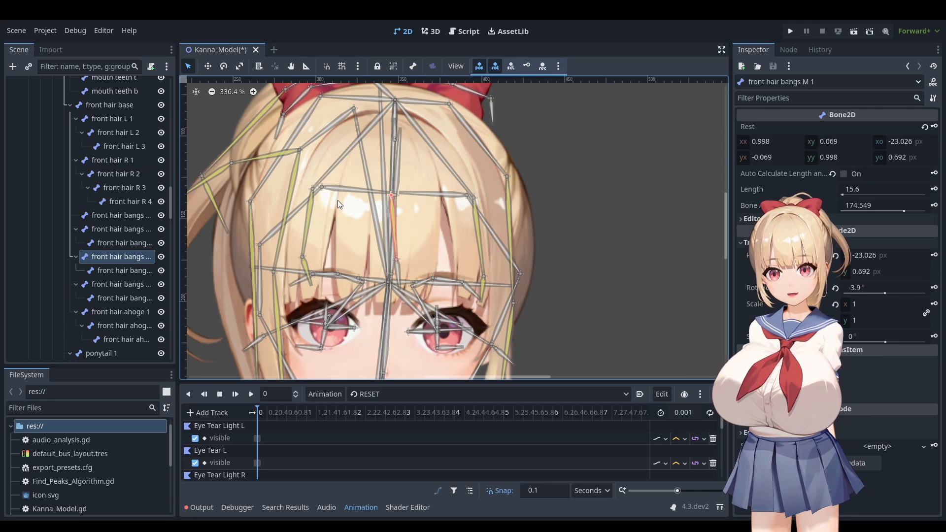
pyautogui.click(316, 189)
pyautogui.click(471, 198)
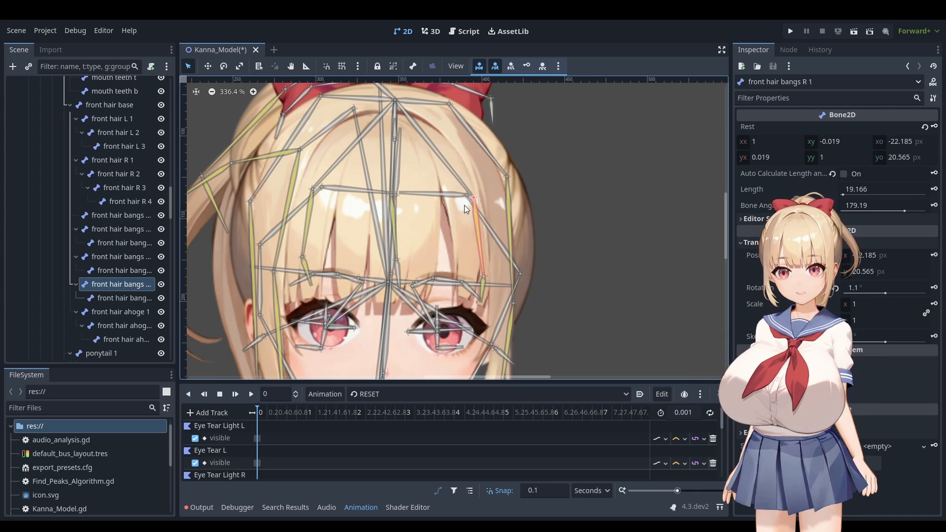
# Step: Select the first breast bone on each side of the tie in turn, ending with breast R 1
pyautogui.scroll(-4, 403, 253)
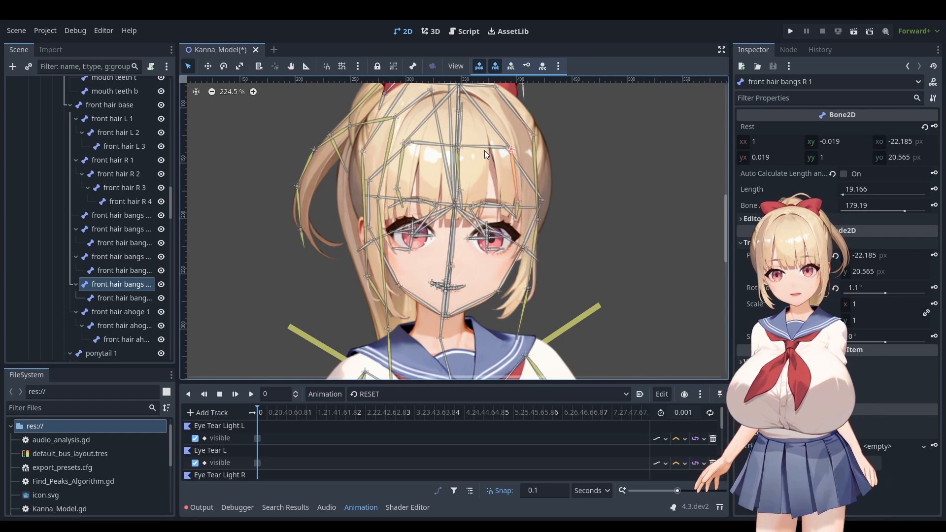
pyautogui.scroll(-3, 562, 256)
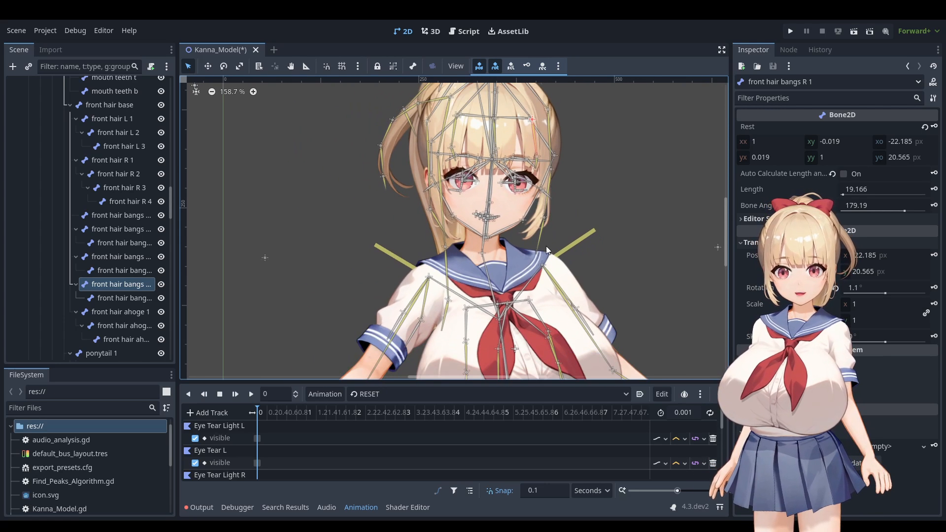
pyautogui.scroll(3, 547, 249)
pyautogui.moveTo(504, 360); pyautogui.dragTo(501, 174, button='middle')
pyautogui.scroll(3, 496, 185)
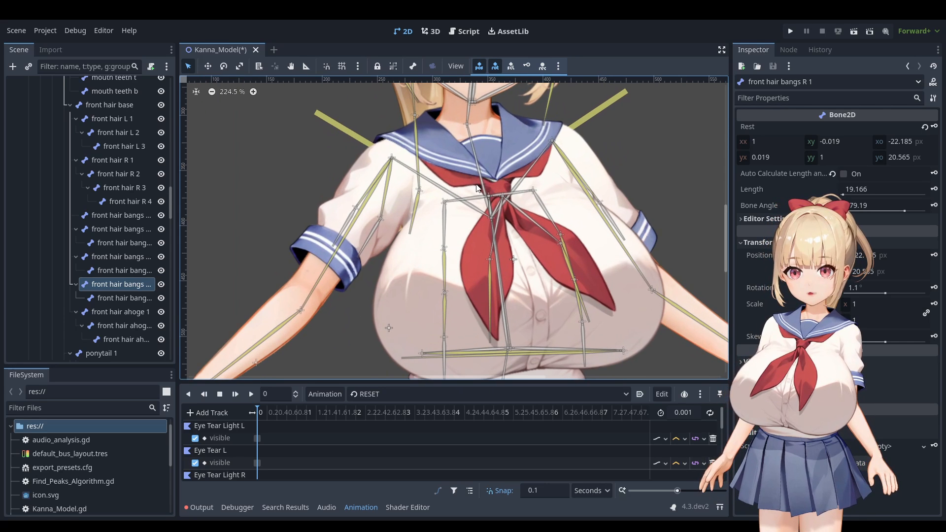
pyautogui.moveTo(420, 192); pyautogui.dragTo(375, 188, button='middle')
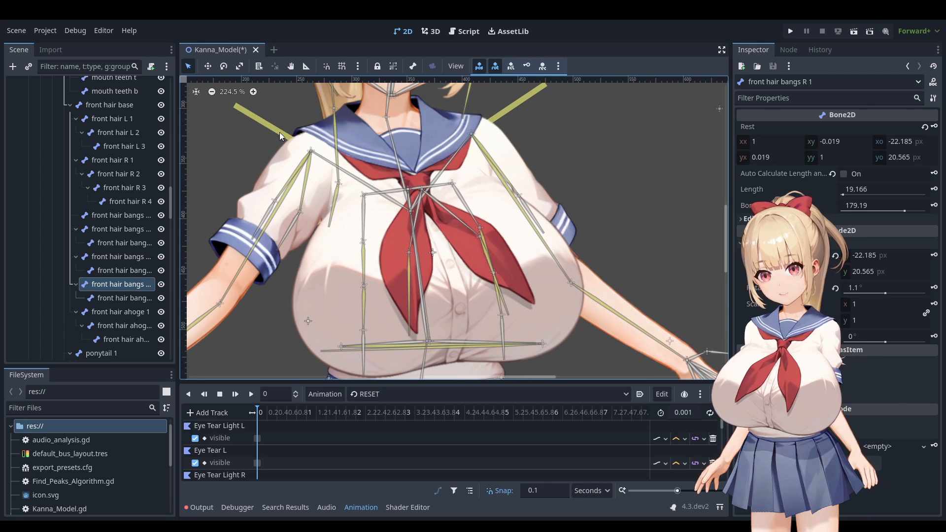
pyautogui.click(364, 196)
pyautogui.click(453, 184)
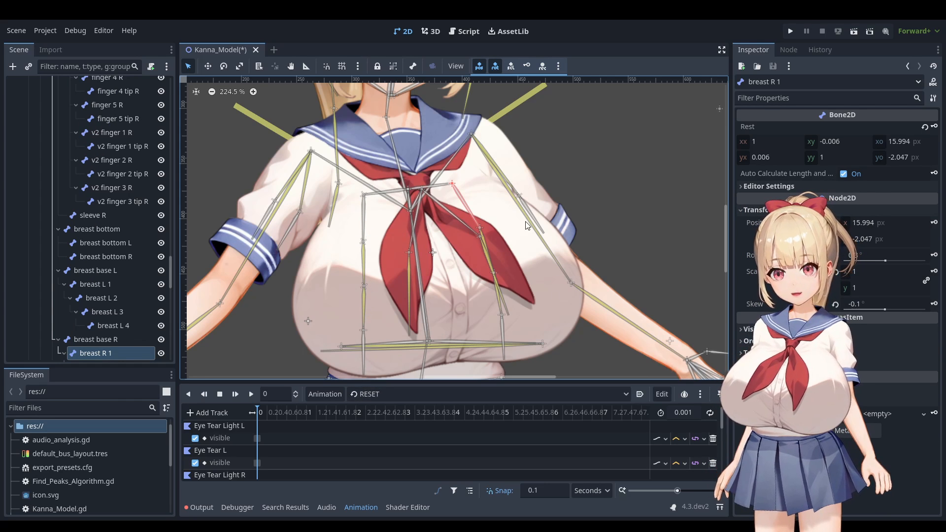
# Step: Select the skirt 1 1, skirt 1 2 and skirt 1 3 bones in turn along the skirt's outer edge
pyautogui.moveTo(533, 214); pyautogui.dragTo(523, 142, button='middle')
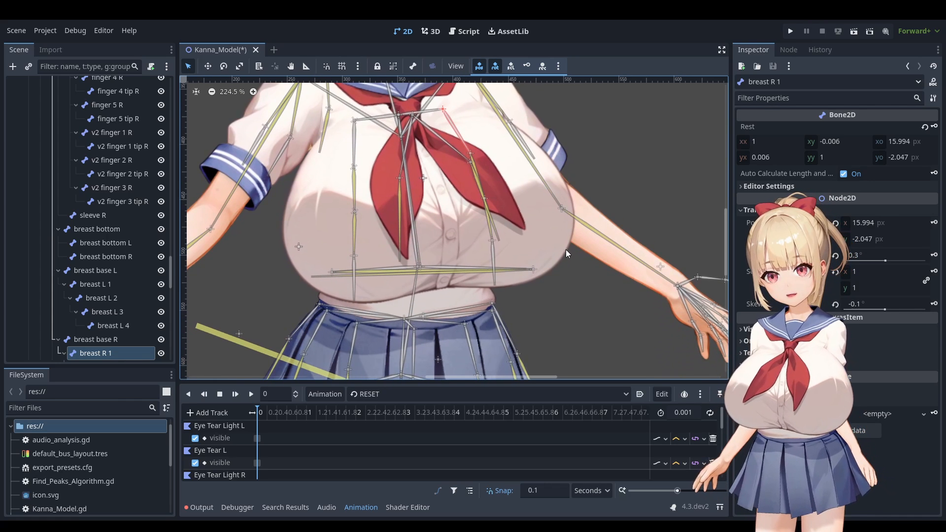
pyautogui.moveTo(563, 254); pyautogui.dragTo(552, 108, button='middle')
pyautogui.moveTo(513, 216); pyautogui.dragTo(552, 202, button='middle')
pyautogui.scroll(-1, 358, 166)
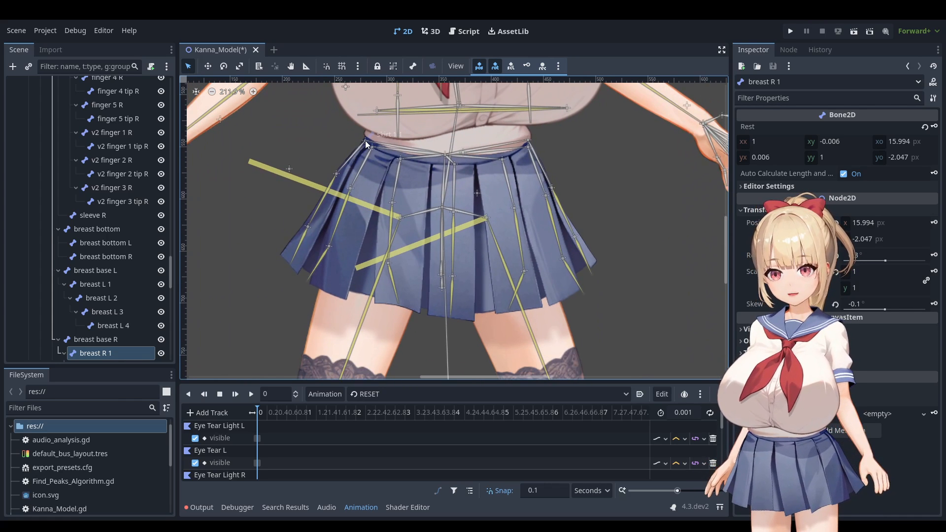
pyautogui.click(366, 141)
pyautogui.click(335, 172)
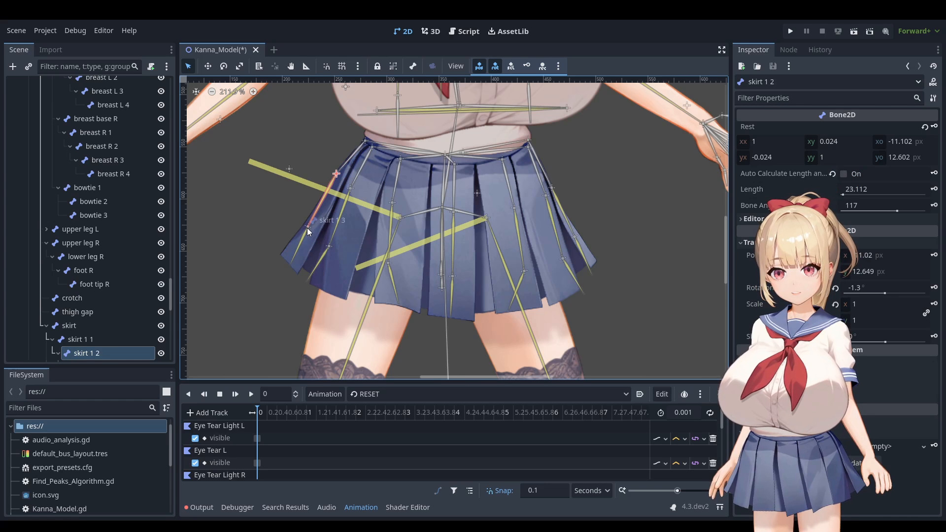
pyautogui.click(308, 228)
# Step: Select the skirt 2 1, skirt 2 2 and skirt 2 3 bones in turn from the waistband to the hem
pyautogui.click(373, 147)
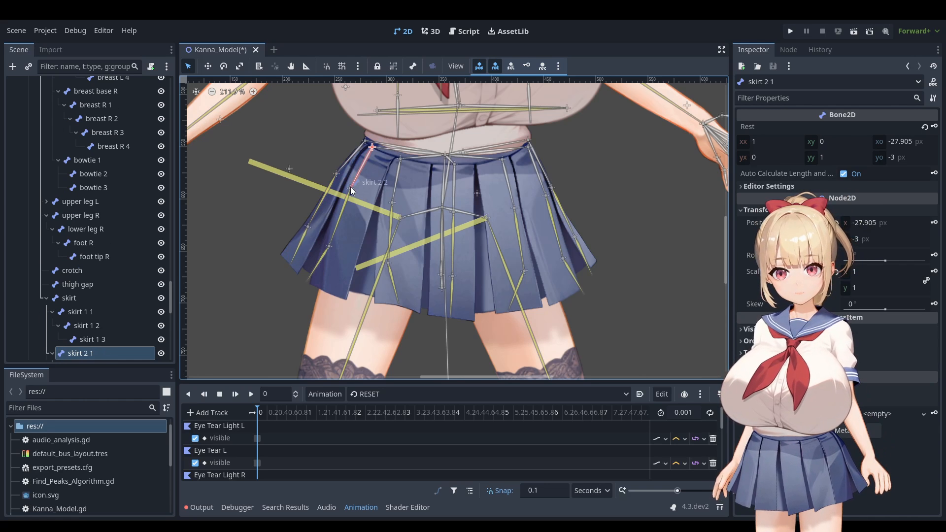
pyautogui.click(351, 187)
pyautogui.click(329, 247)
# Step: Select the skirt 3 1, skirt 3 2 and skirt 3 3 bones in turn down the third skirt chain
pyautogui.click(400, 161)
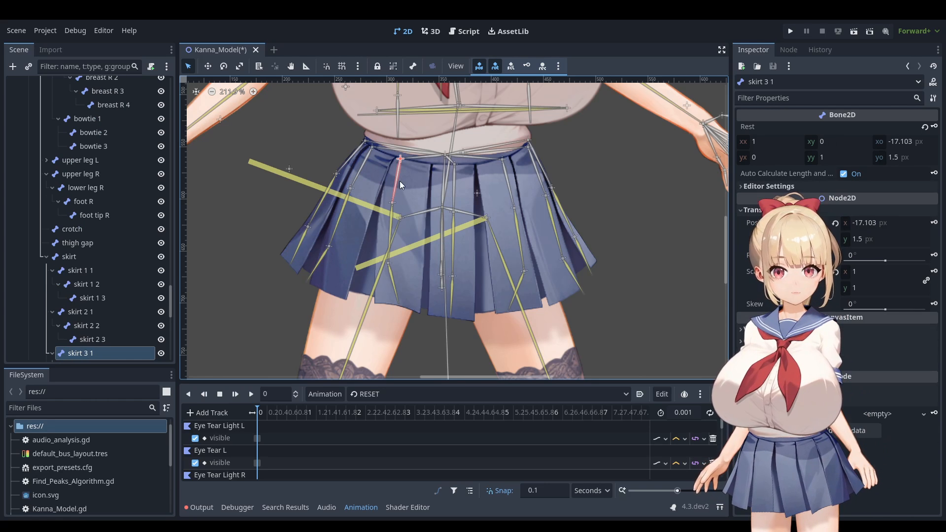
pyautogui.click(395, 204)
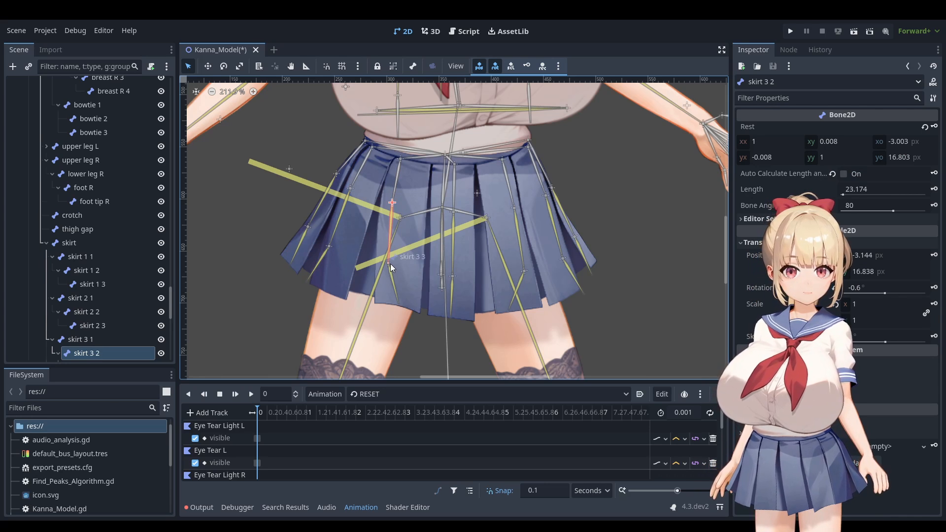
pyautogui.click(391, 264)
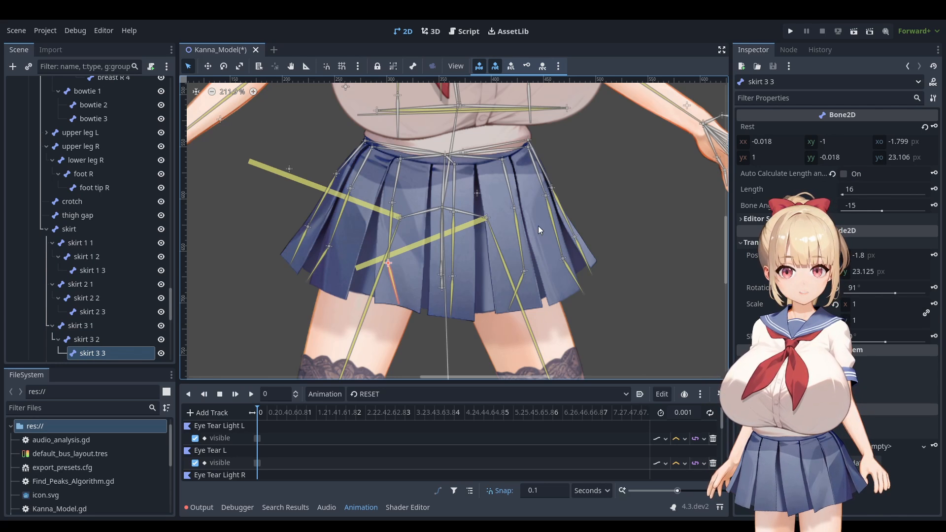
# Step: Examine the finger bones of the L hand and the bones along its arm
pyautogui.moveTo(519, 251); pyautogui.dragTo(409, 237, button='middle')
pyautogui.scroll(-1, 505, 157)
pyautogui.scroll(-3, 508, 160)
pyautogui.scroll(2, 407, 235)
pyautogui.scroll(4, 407, 235)
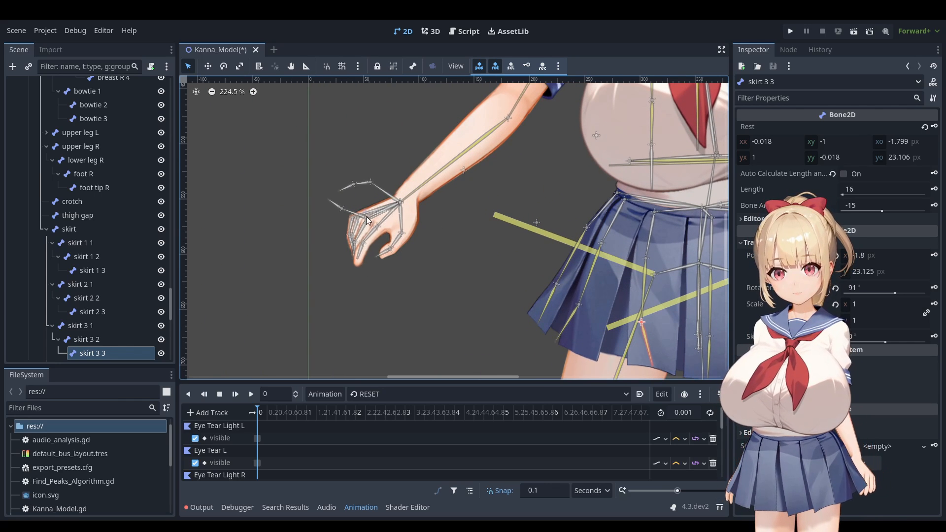
pyautogui.moveTo(473, 191); pyautogui.dragTo(340, 328, button='middle')
pyautogui.scroll(-6, 491, 209)
pyautogui.scroll(-1, 502, 202)
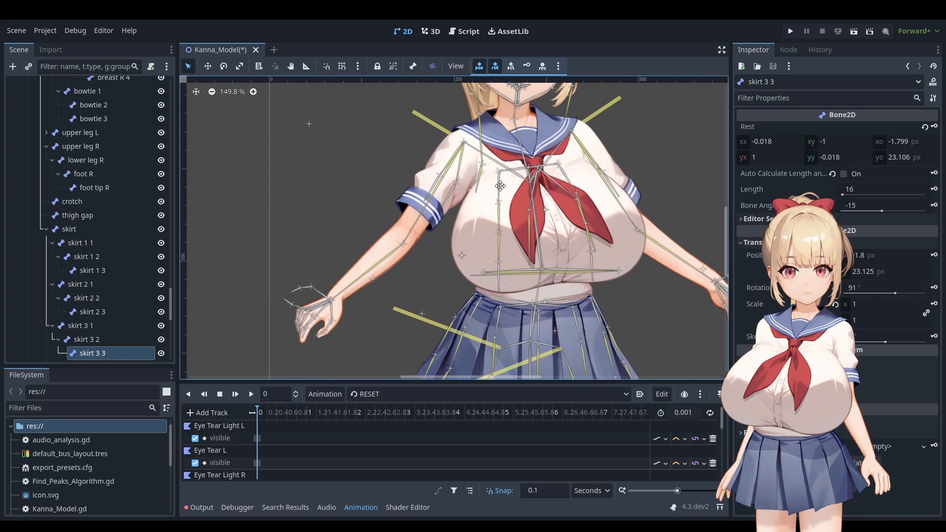
# Step: Select the sleeve helper L bone inside the short sleeve
pyautogui.moveTo(503, 203); pyautogui.dragTo(427, 226, button='middle')
pyautogui.scroll(4, 371, 227)
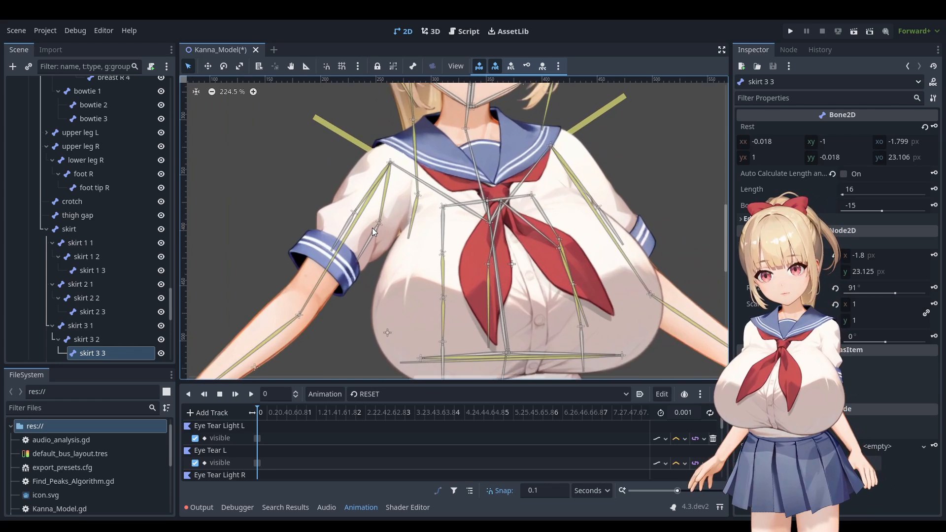
pyautogui.click(380, 225)
pyautogui.moveTo(412, 254); pyautogui.dragTo(440, 236, button='middle')
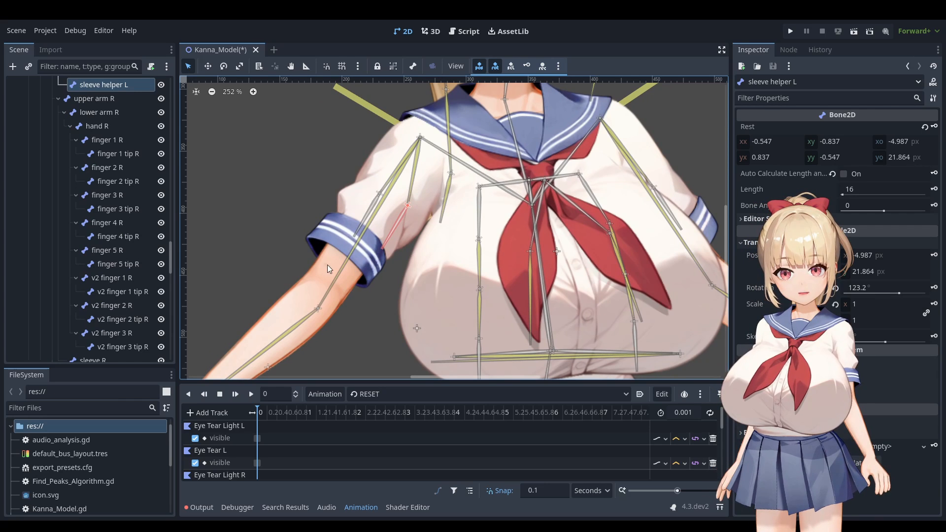
# Step: Examine the character's full bone layout across the torso, head, skirt and legs
pyautogui.scroll(-4, 359, 286)
pyautogui.moveTo(423, 231); pyautogui.dragTo(382, 244, button='middle')
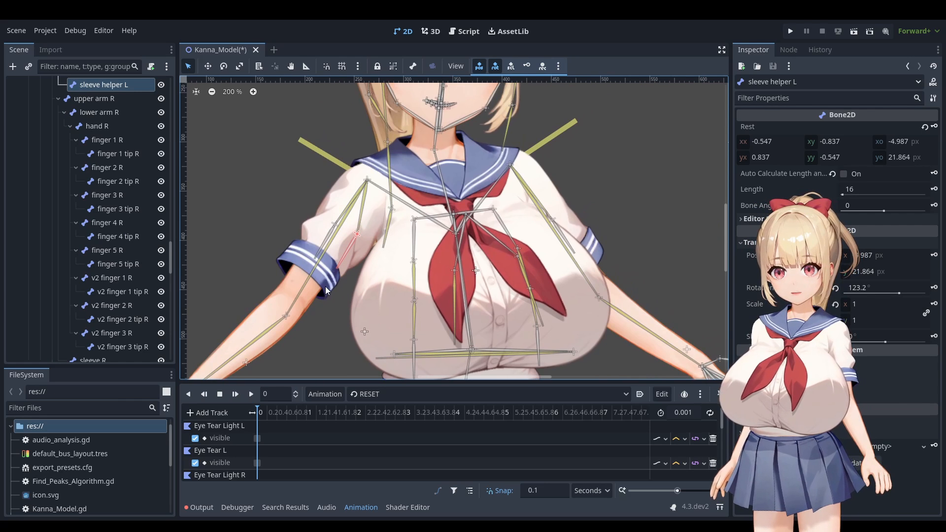
pyautogui.moveTo(515, 96); pyautogui.dragTo(488, 253, button='middle')
pyautogui.moveTo(525, 205); pyautogui.dragTo(547, 250, button='middle')
pyautogui.scroll(-4, 547, 250)
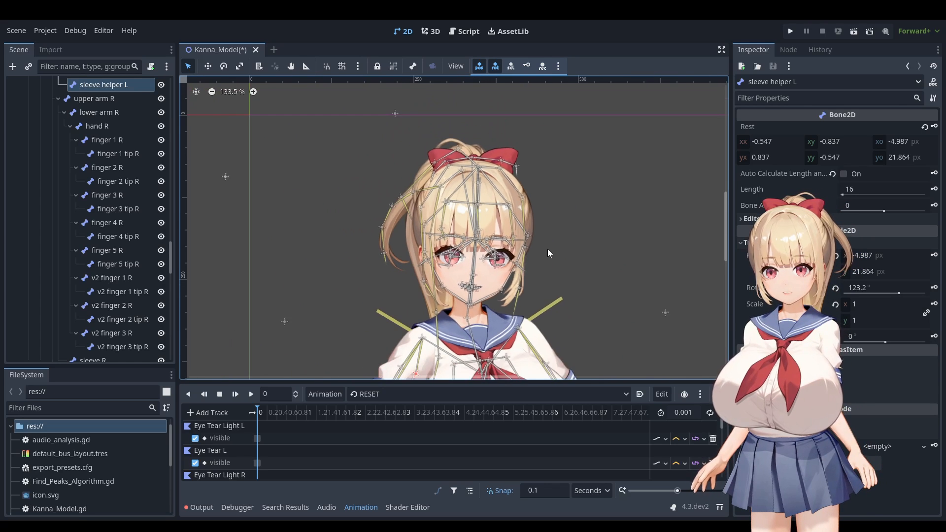
pyautogui.moveTo(516, 216); pyautogui.dragTo(531, 163, button='middle')
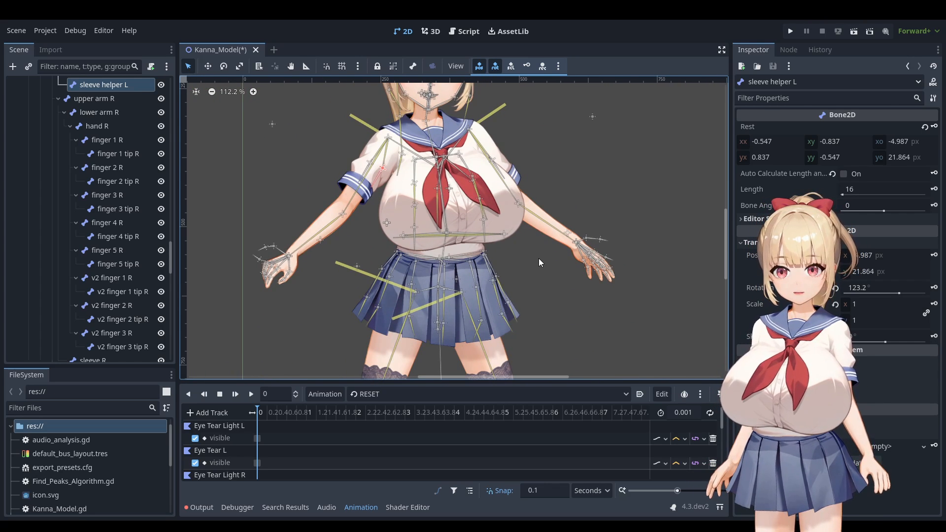
pyautogui.moveTo(552, 289); pyautogui.dragTo(593, 146, button='middle')
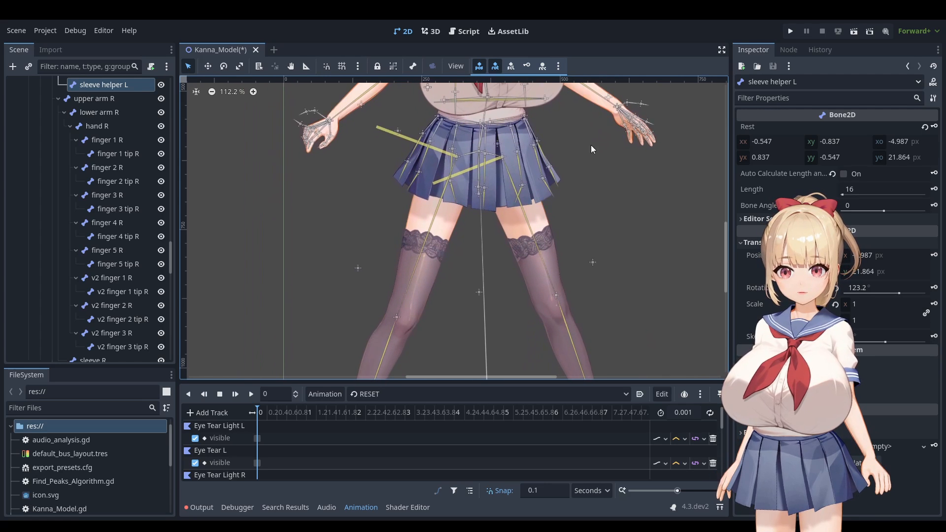
pyautogui.moveTo(561, 209); pyautogui.dragTo(555, 291, button='middle')
pyautogui.scroll(2, 478, 223)
pyautogui.scroll(3, 534, 203)
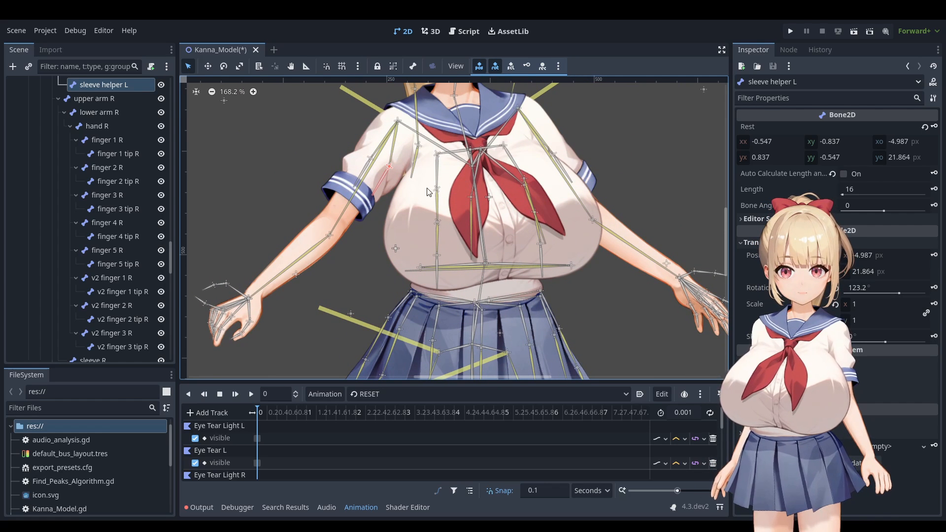
# Step: Select the character_skeleton node in the scene hierarchy to inspect its modification stack
pyautogui.scroll(15, 114, 163)
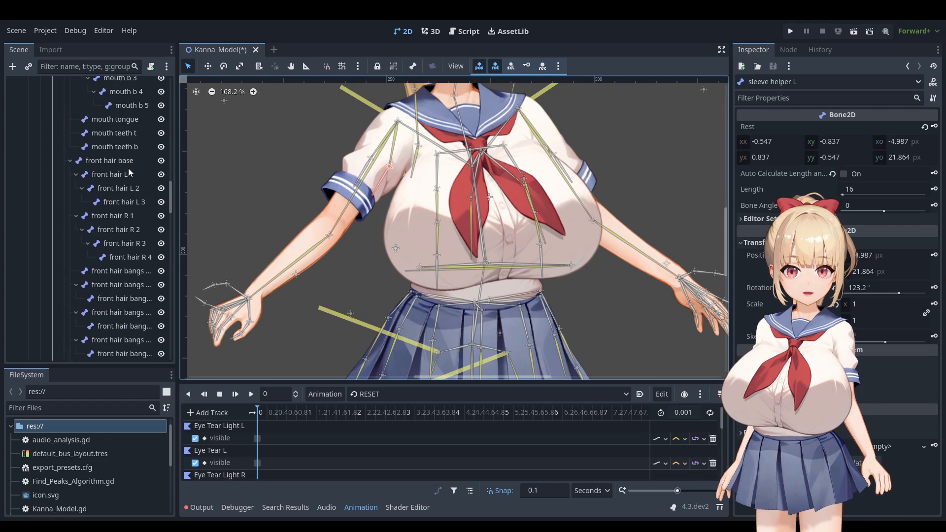
pyautogui.scroll(10, 127, 168)
pyautogui.click(71, 130)
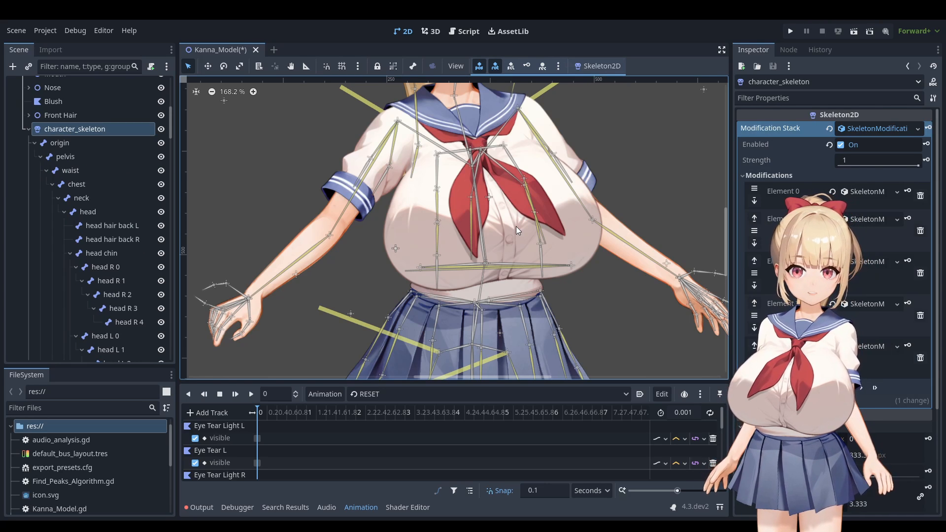
pyautogui.scroll(1, 516, 225)
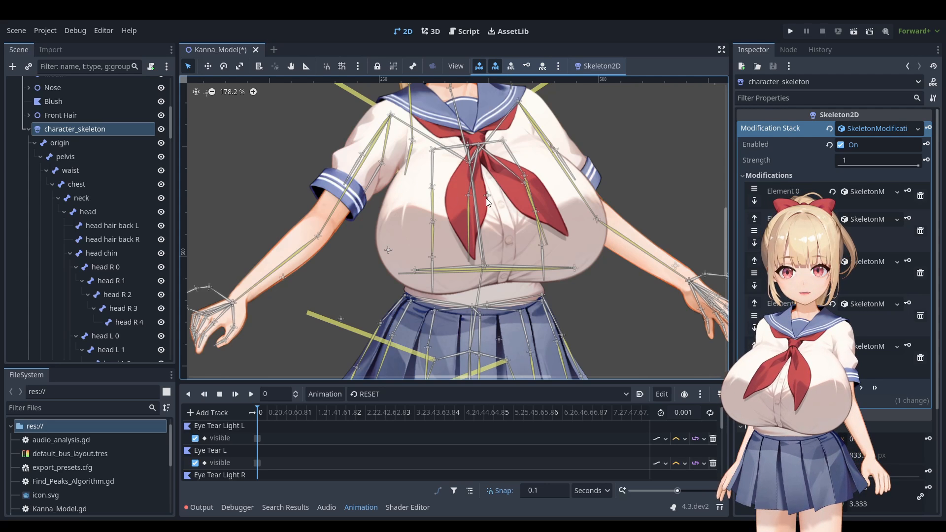
# Step: Show the character's legs and select target_foot_L under the targets node
pyautogui.moveTo(465, 279); pyautogui.dragTo(491, 84, button='middle')
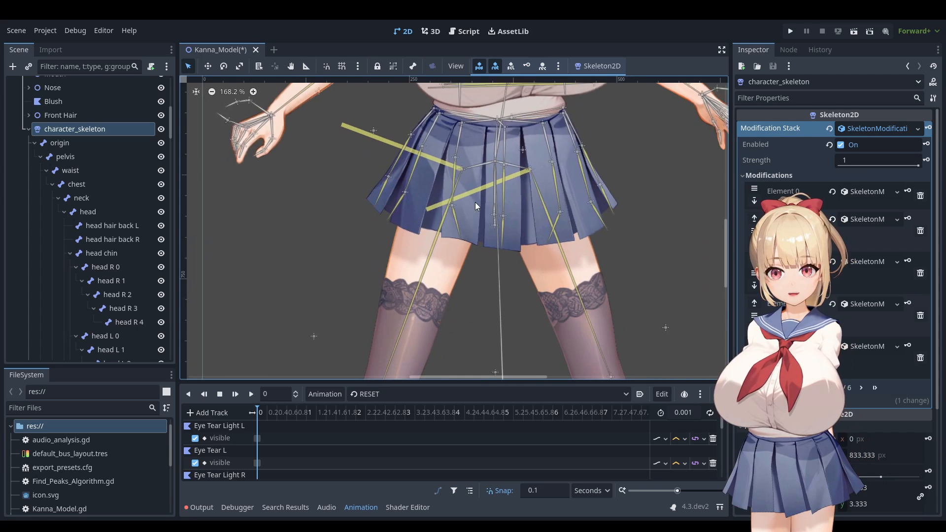
pyautogui.scroll(-8, 474, 224)
pyautogui.moveTo(475, 313); pyautogui.dragTo(513, 143, button='middle')
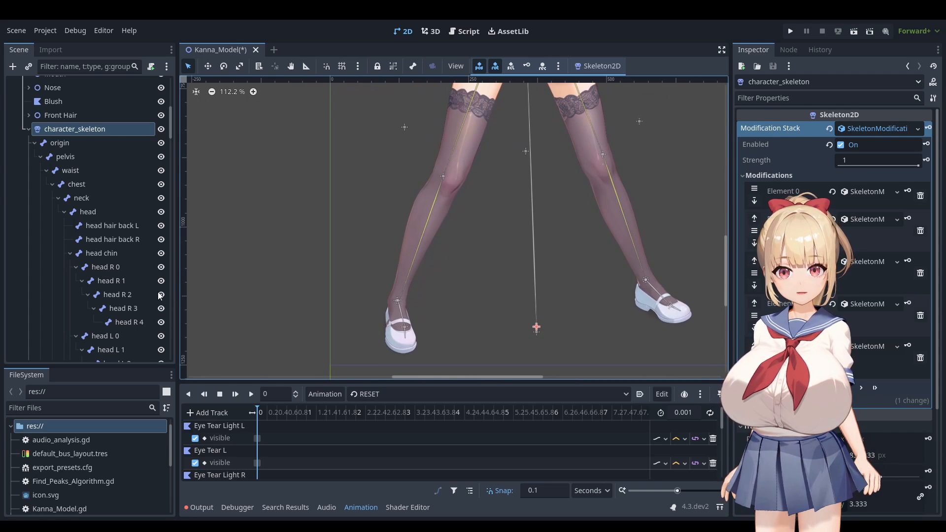
pyautogui.scroll(-5, 172, 141)
pyautogui.moveTo(172, 142); pyautogui.dragTo(172, 336)
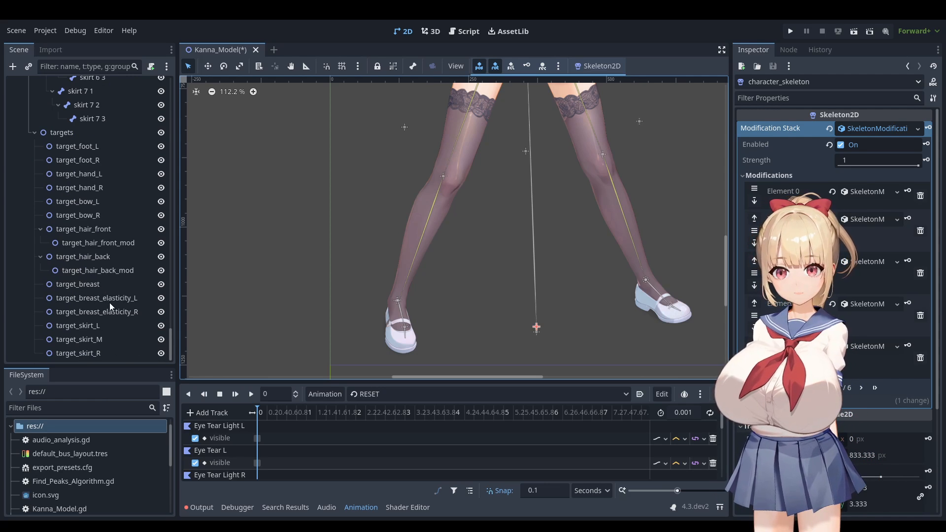
pyautogui.click(87, 147)
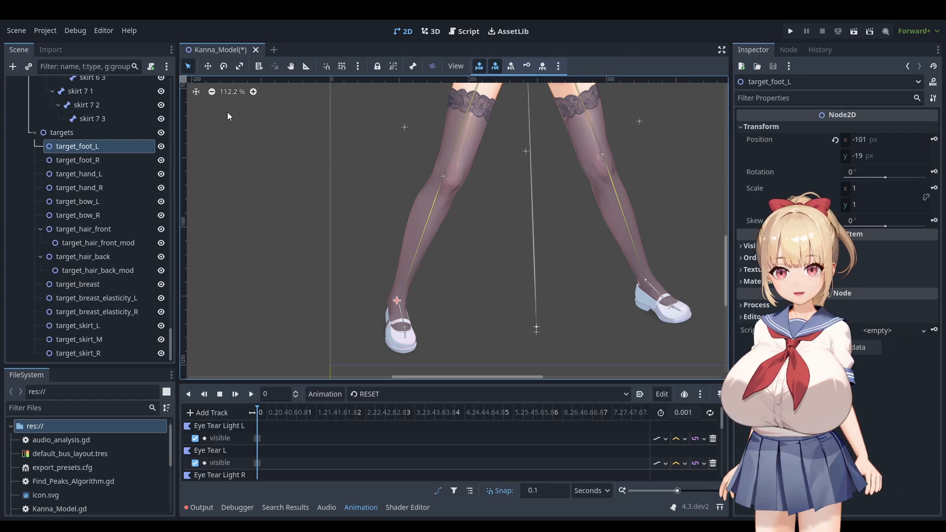
# Step: Try moving target_foot_L inward and upward with the Move tool to bend the leg, and undo the move
pyautogui.click(213, 69)
pyautogui.moveTo(396, 300)
pyautogui.mouseDown()
pyautogui.moveTo(407, 298)
pyautogui.moveTo(380, 257)
pyautogui.moveTo(351, 250)
pyautogui.moveTo(396, 281)
pyautogui.moveTo(370, 228)
pyautogui.moveTo(359, 260)
pyautogui.moveTo(408, 277)
pyautogui.moveTo(348, 247)
pyautogui.moveTo(380, 275)
pyautogui.moveTo(373, 231)
pyautogui.moveTo(358, 258)
pyautogui.moveTo(385, 281)
pyautogui.moveTo(369, 288)
pyautogui.moveTo(350, 262)
pyautogui.moveTo(376, 270)
pyautogui.moveTo(348, 251)
pyautogui.moveTo(389, 279)
pyautogui.moveTo(377, 251)
pyautogui.moveTo(411, 293)
pyautogui.mouseUp()
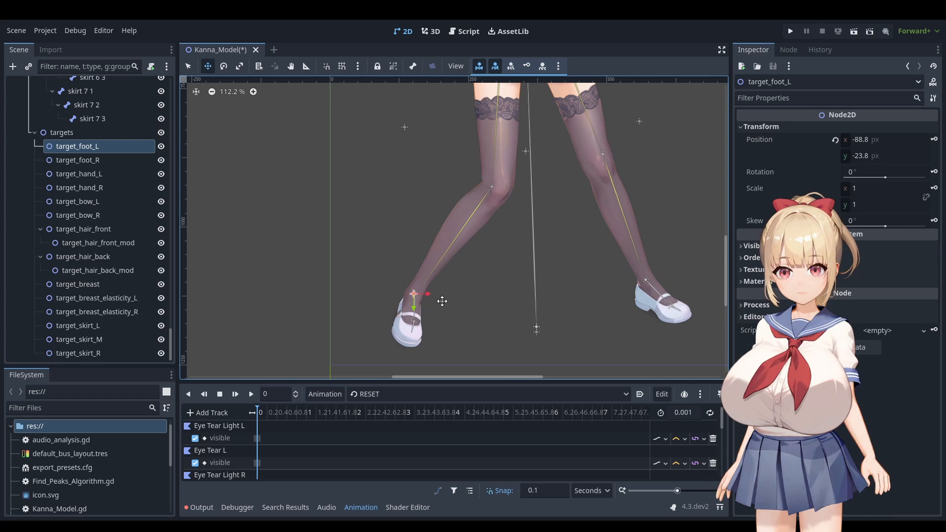
pyautogui.hotkey('ctrl', 'z')
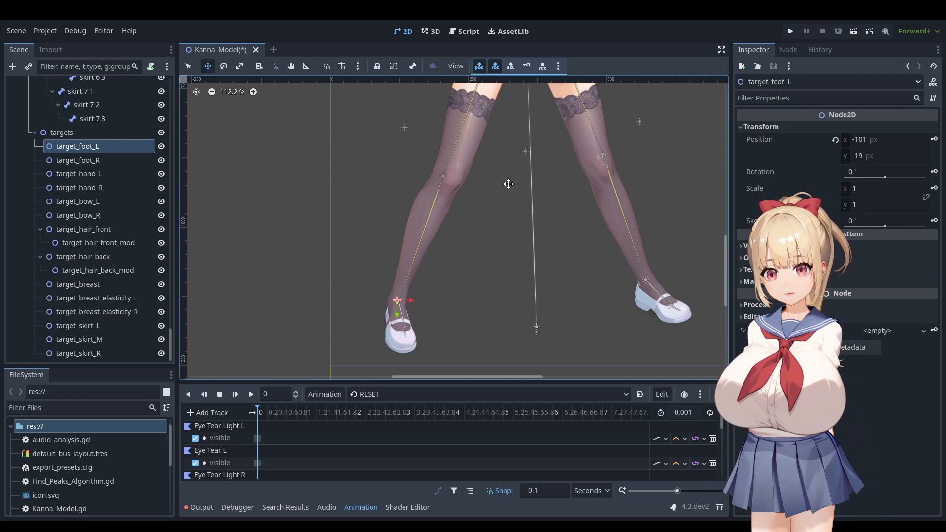
# Step: Select the breast L 2 bone on the character's chest to inspect its properties
pyautogui.scroll(3, 500, 197)
pyautogui.scroll(-5, 468, 189)
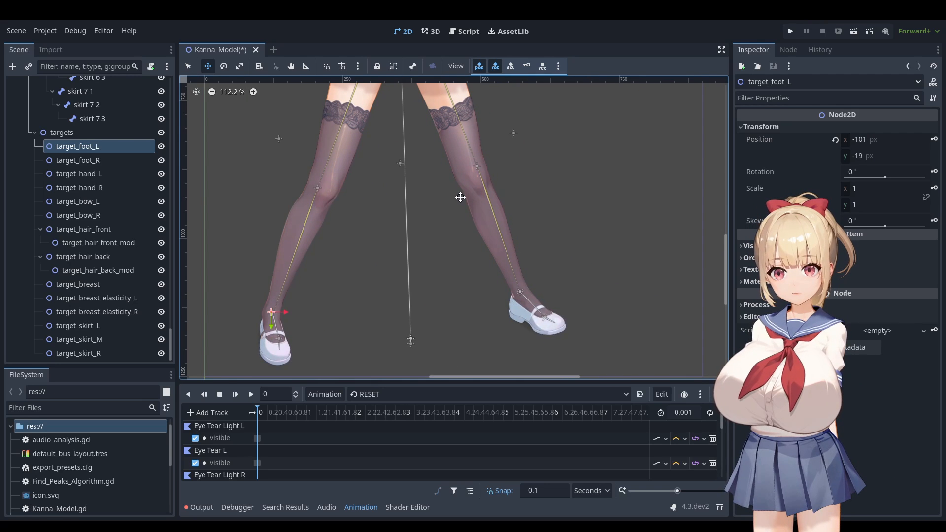
pyautogui.scroll(8, 484, 283)
pyautogui.scroll(4, 506, 277)
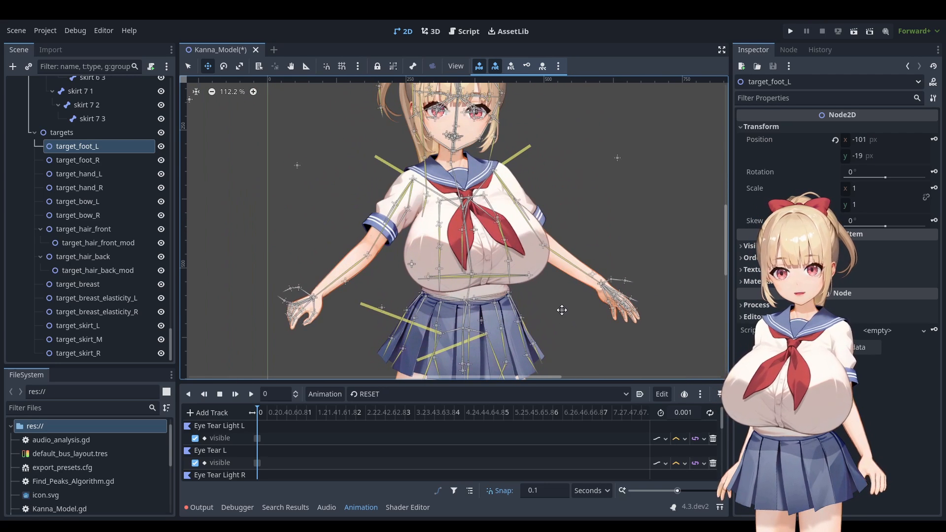
pyautogui.scroll(3, 361, 243)
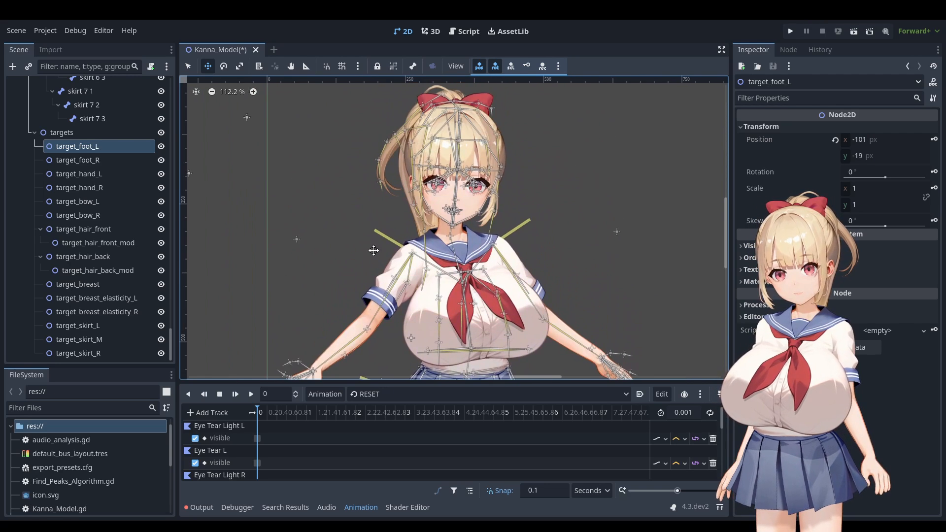
pyautogui.keyDown('ctrl'); pyautogui.scroll(5, 419, 227); pyautogui.keyUp('ctrl')
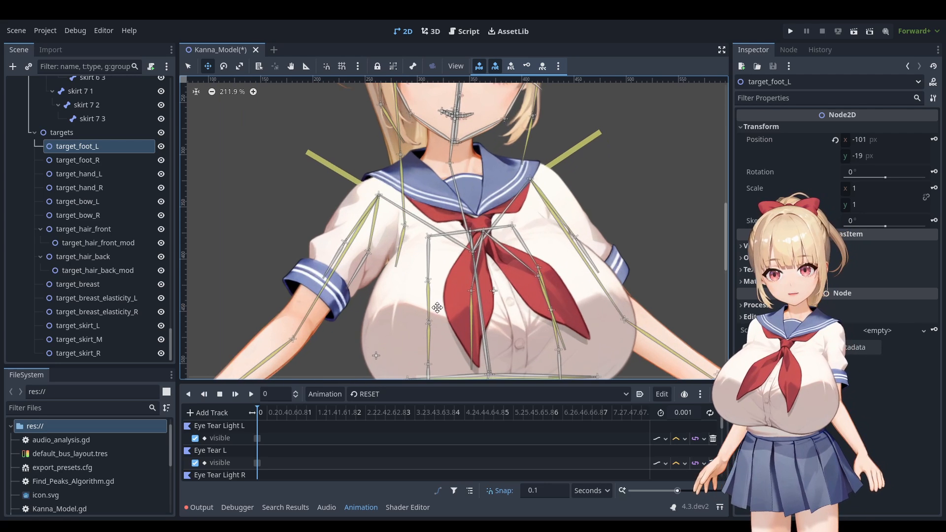
pyautogui.click(189, 67)
pyautogui.click(428, 282)
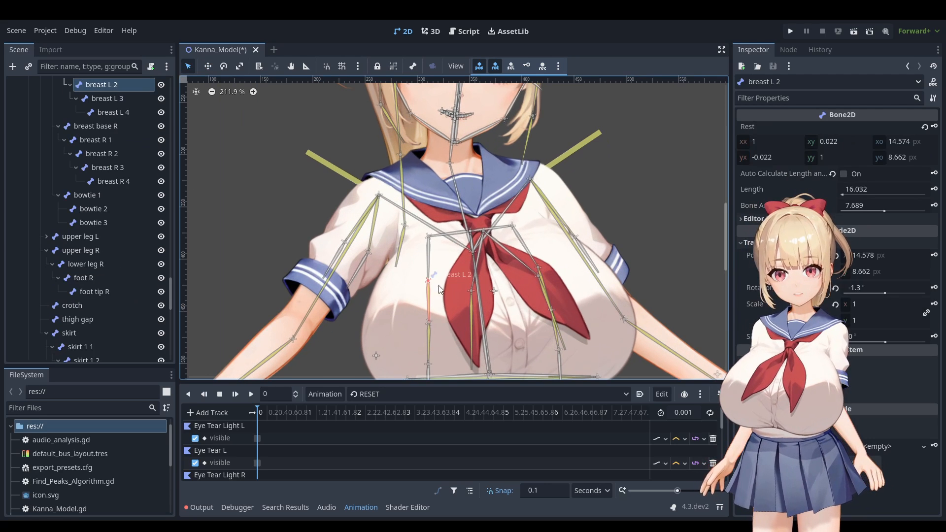
# Step: Select the breast bottom L bone and the breast bottom R bone along the chest's lower edge to inspect them
pyautogui.moveTo(462, 309); pyautogui.dragTo(463, 242, button='middle')
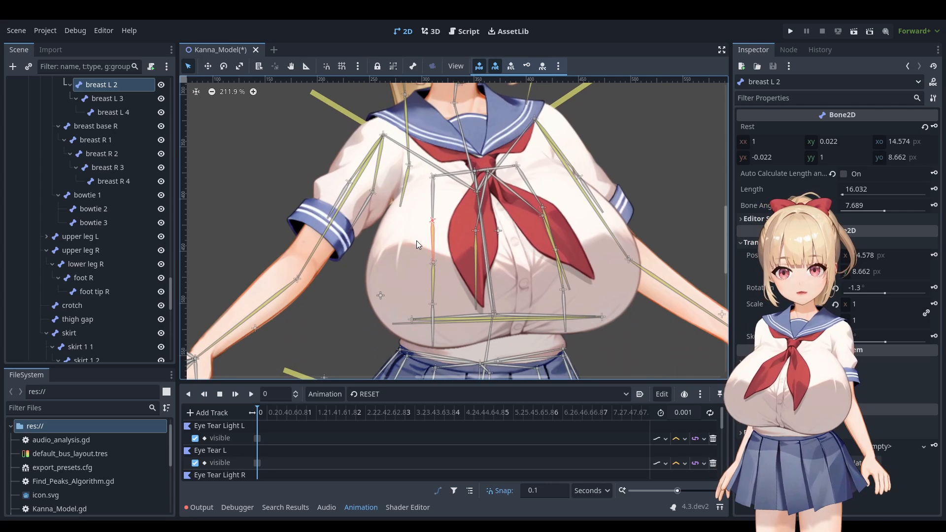
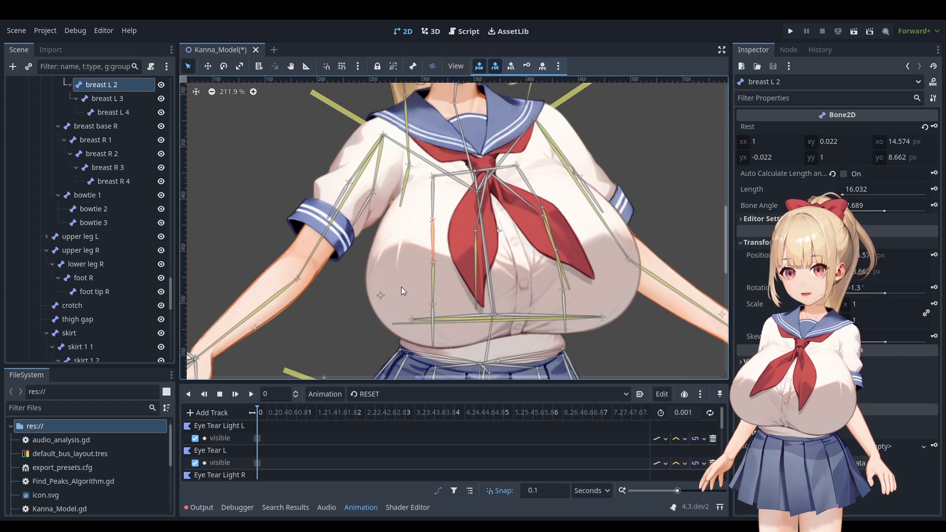
pyautogui.moveTo(372, 315); pyautogui.dragTo(348, 304, button='middle')
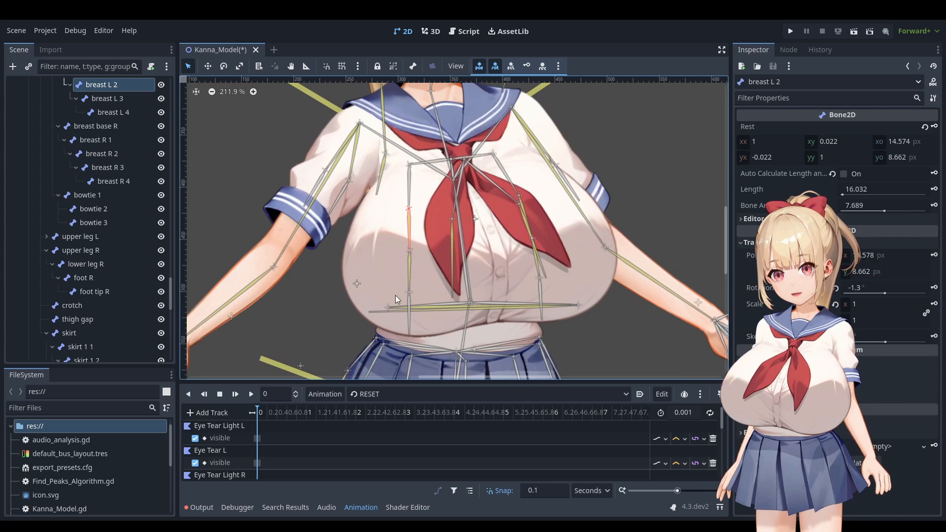
pyautogui.click(579, 305)
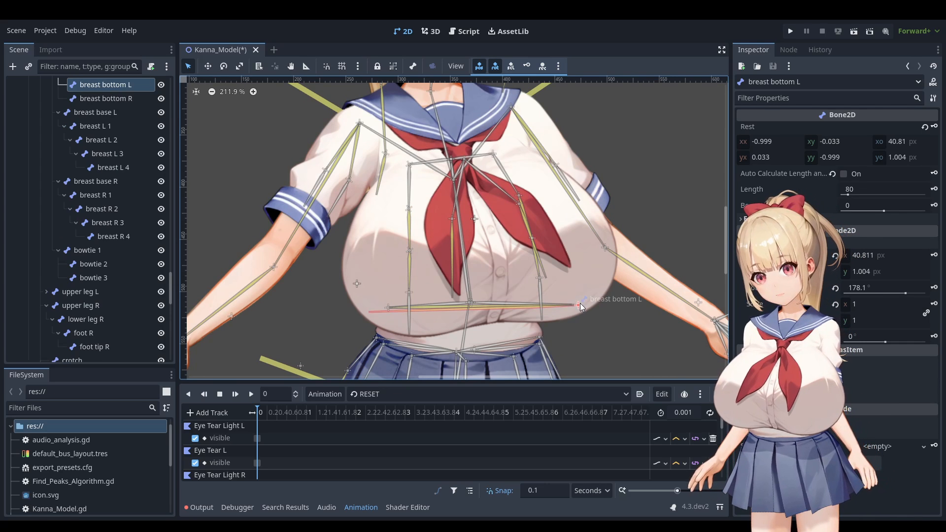
pyautogui.click(388, 306)
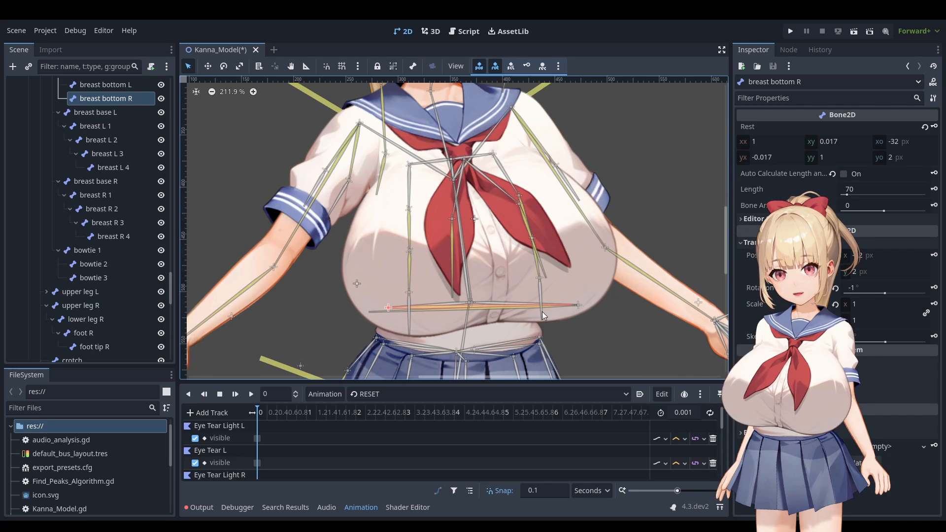
# Step: Select the pelvis bone and move it slightly up and left with the Move tool, to about x -10.8 and y -232.2 px
pyautogui.scroll(-3, 503, 256)
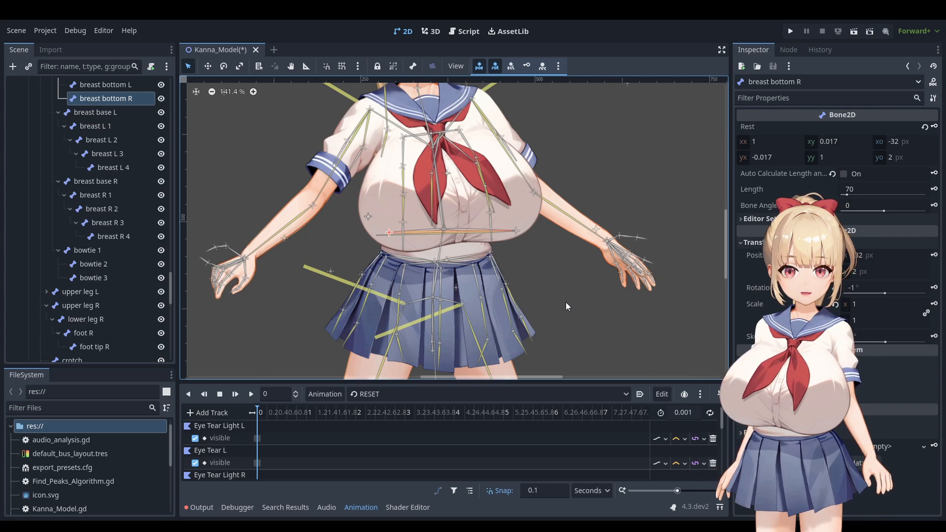
pyautogui.moveTo(545, 275); pyautogui.dragTo(532, 251, button='middle')
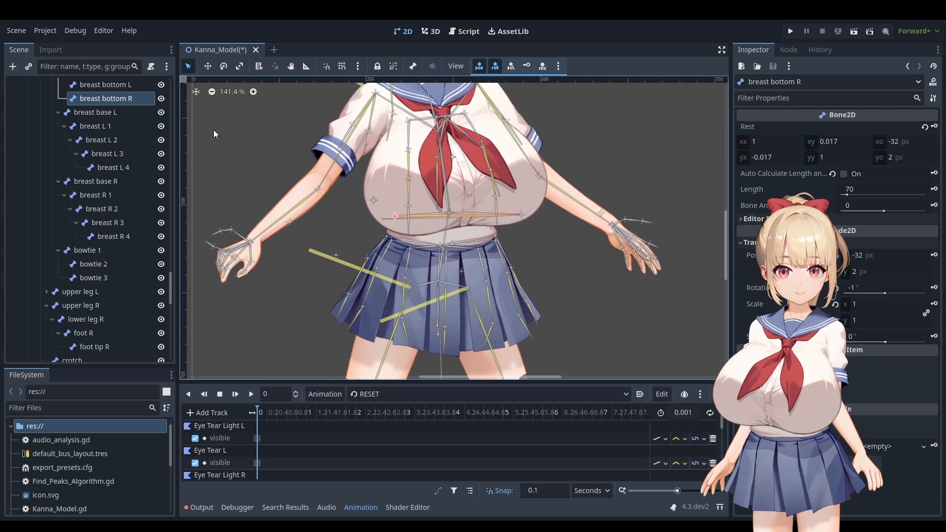
pyautogui.click(442, 289)
pyautogui.moveTo(441, 289); pyautogui.dragTo(448, 308, button='middle')
pyautogui.click(208, 66)
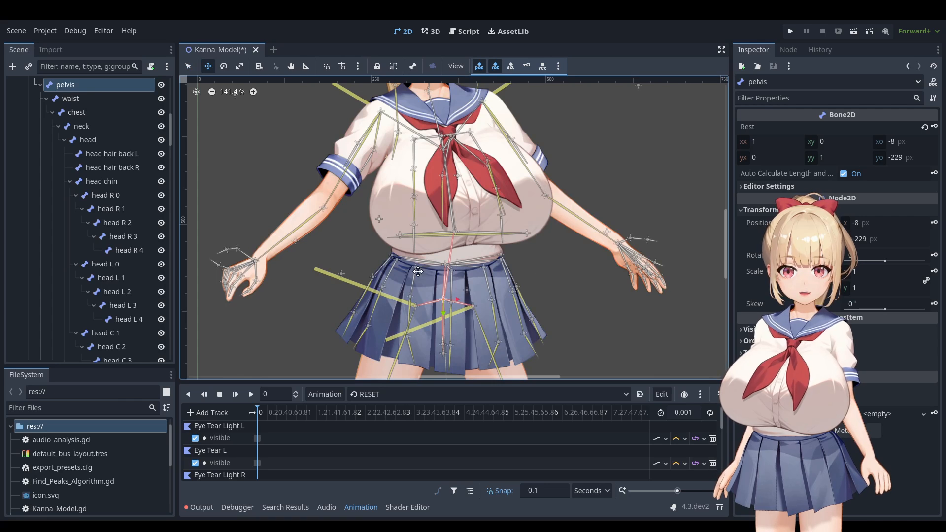
pyautogui.moveTo(442, 296)
pyautogui.mouseDown()
pyautogui.moveTo(435, 276)
pyautogui.moveTo(456, 304)
pyautogui.moveTo(436, 302)
pyautogui.mouseUp()
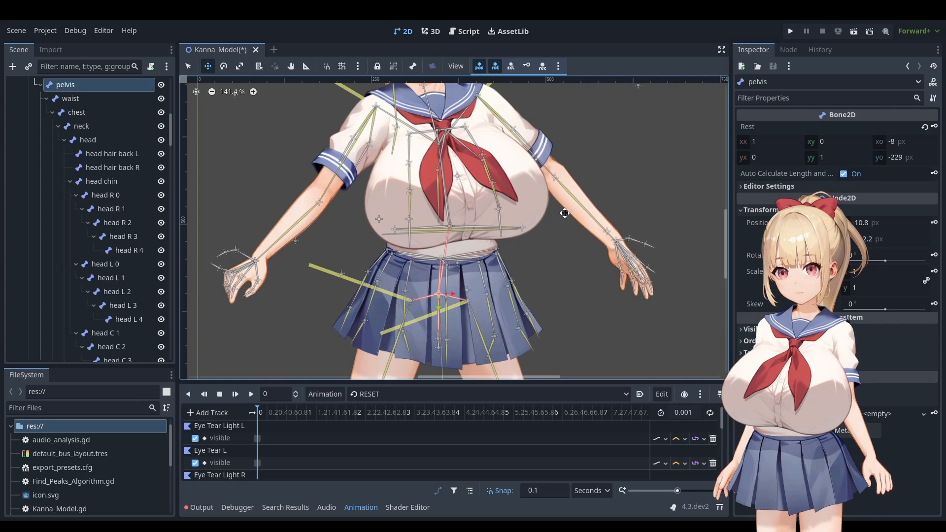
# Step: Show the character's head, select the Bangs Front polygon under Front Hair and open it in the UV editor
pyautogui.scroll(-1, 540, 172)
pyautogui.moveTo(540, 172); pyautogui.dragTo(508, 304, button='middle')
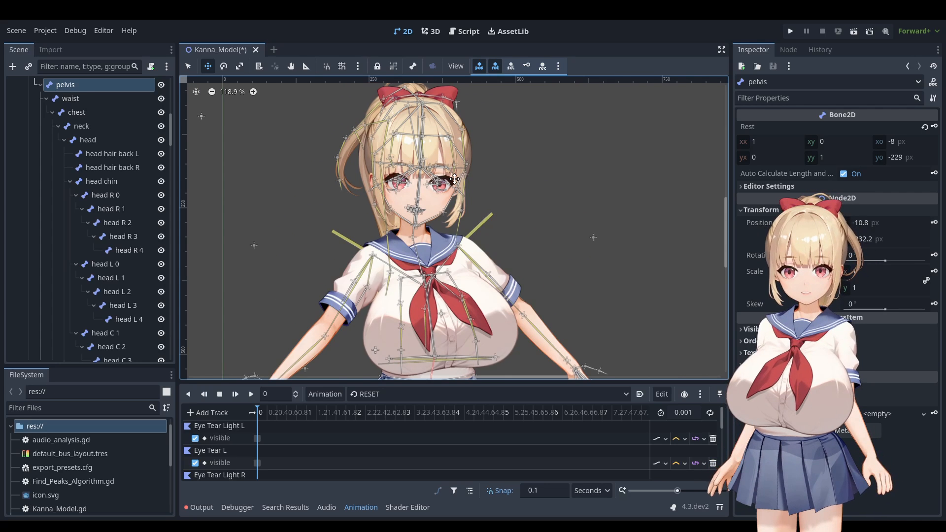
pyautogui.moveTo(519, 217); pyautogui.dragTo(544, 179, button='middle')
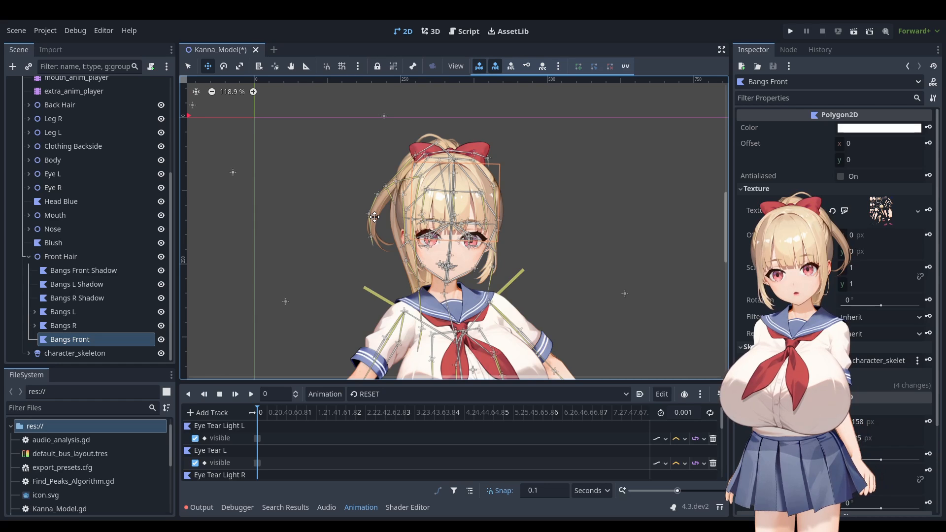
pyautogui.click(69, 340)
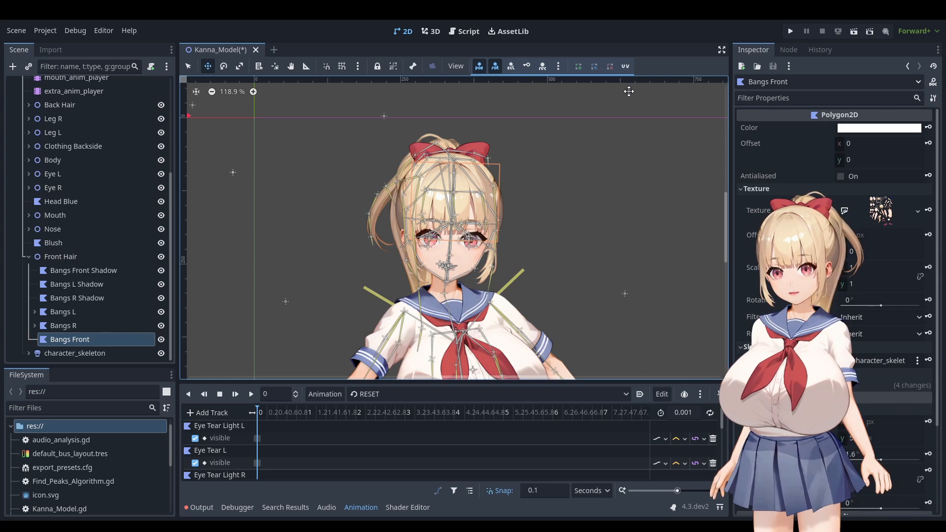
pyautogui.click(626, 66)
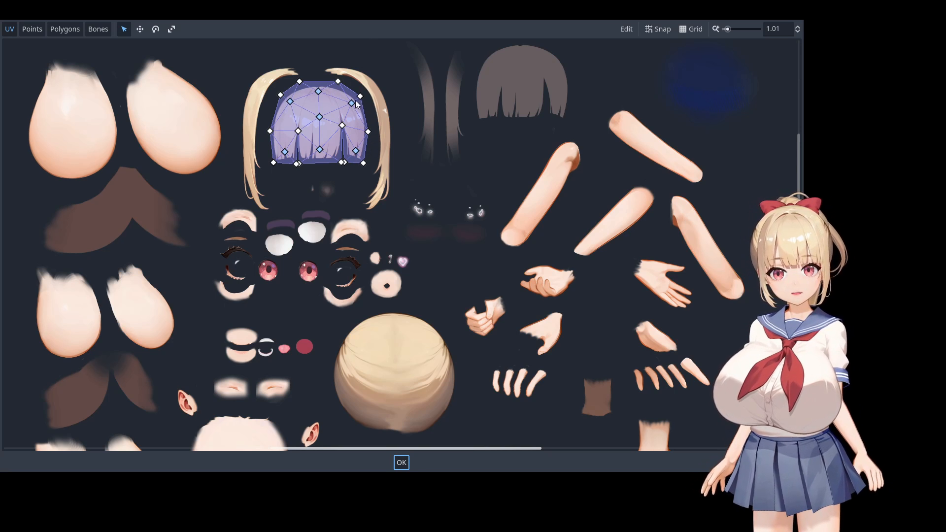
# Step: Review the points and polygons of the Bangs Front mesh, and sync the skeleton's bones to the polygon in Bones mode
pyautogui.click(28, 31)
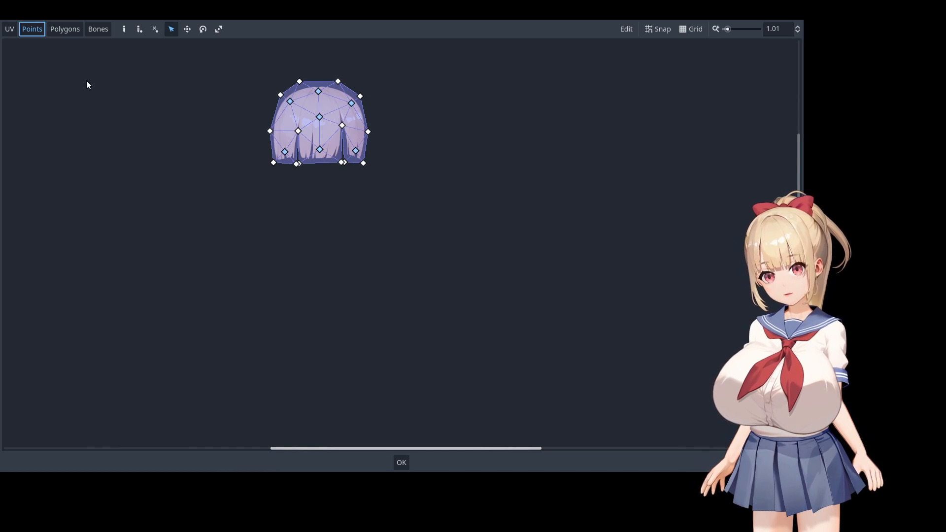
pyautogui.click(60, 28)
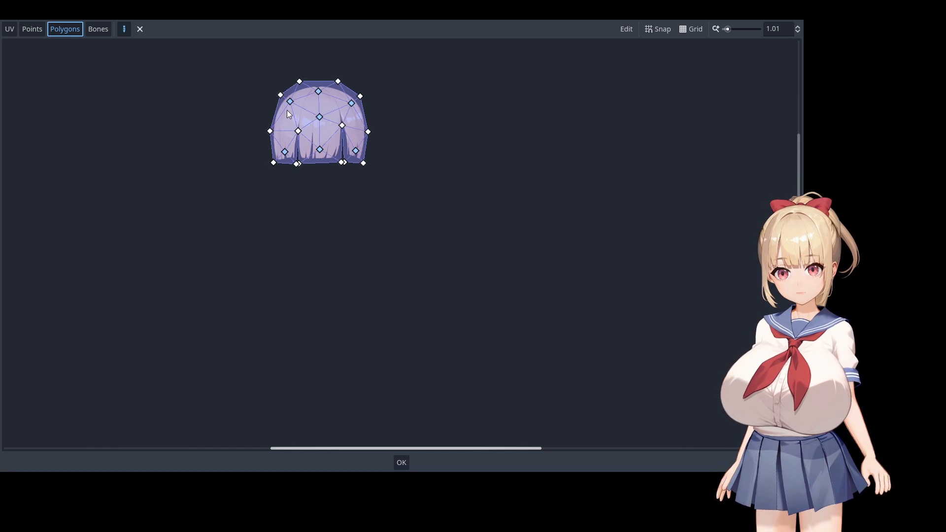
pyautogui.click(98, 29)
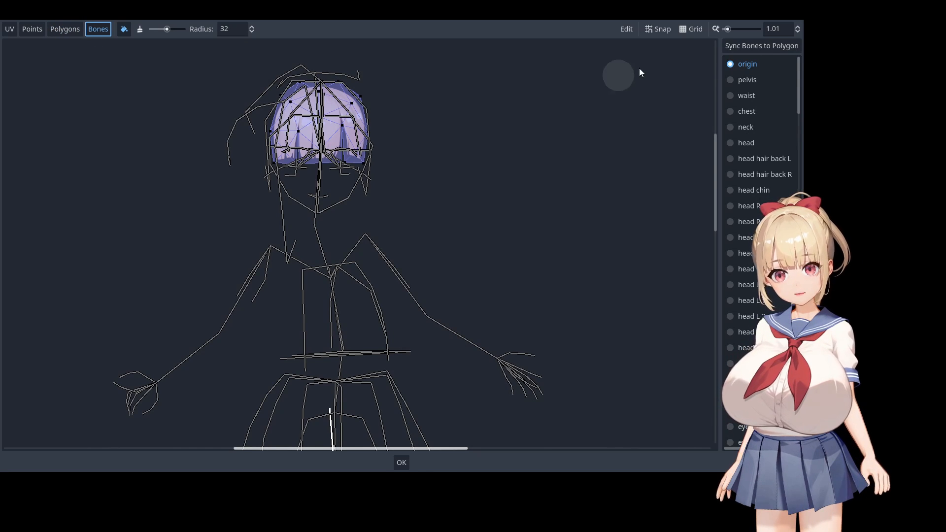
pyautogui.click(761, 45)
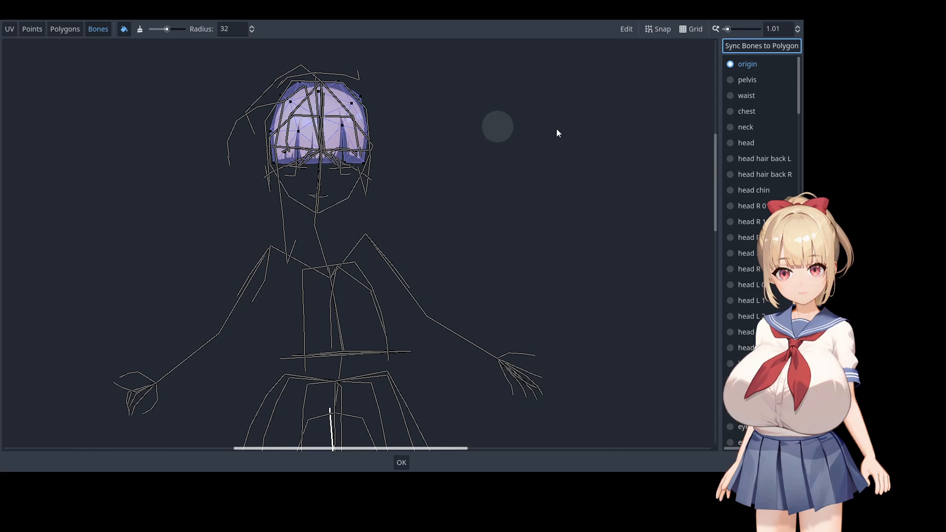
# Step: Select the head bone to examine its weights on the bangs polygon
pyautogui.scroll(-2, 744, 101)
pyautogui.scroll(-3, 746, 102)
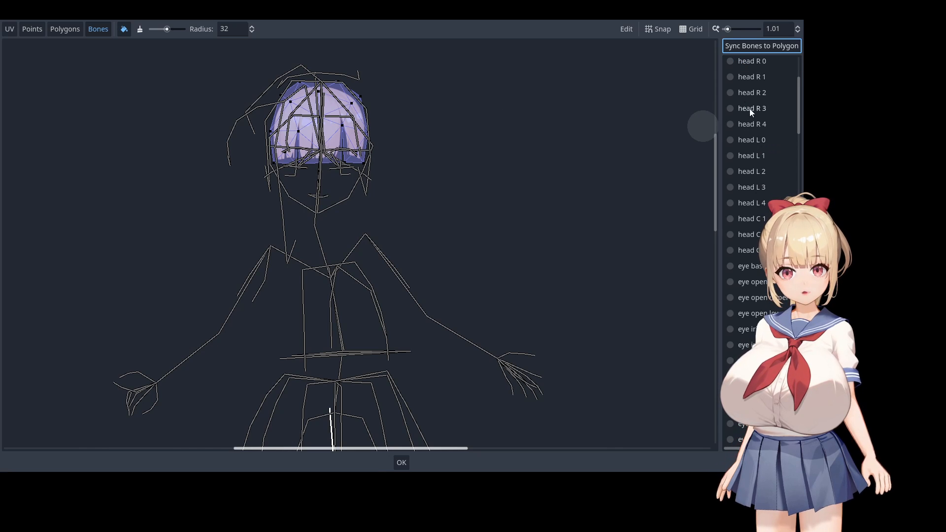
pyautogui.scroll(3, 750, 110)
pyautogui.click(749, 95)
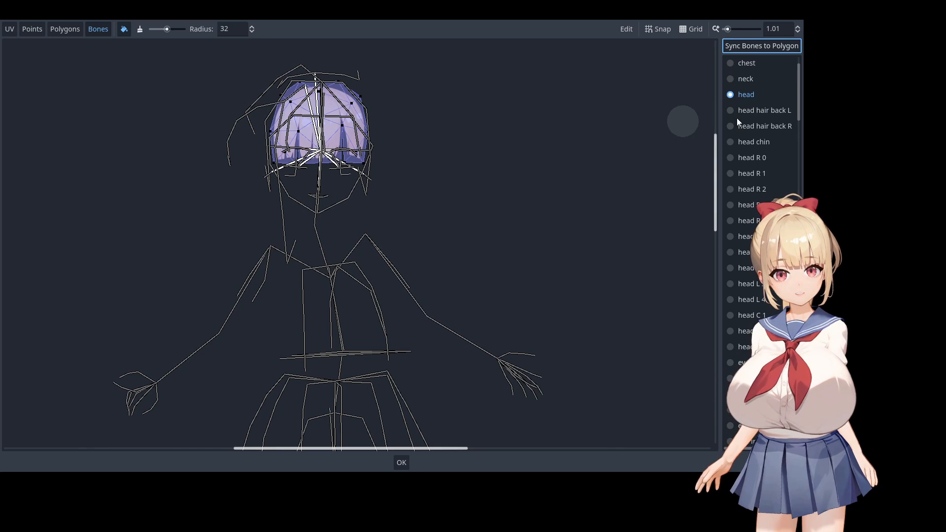
# Step: Find and select the front hair base bone to examine its weights on the bangs polygon
pyautogui.scroll(-4, 765, 105)
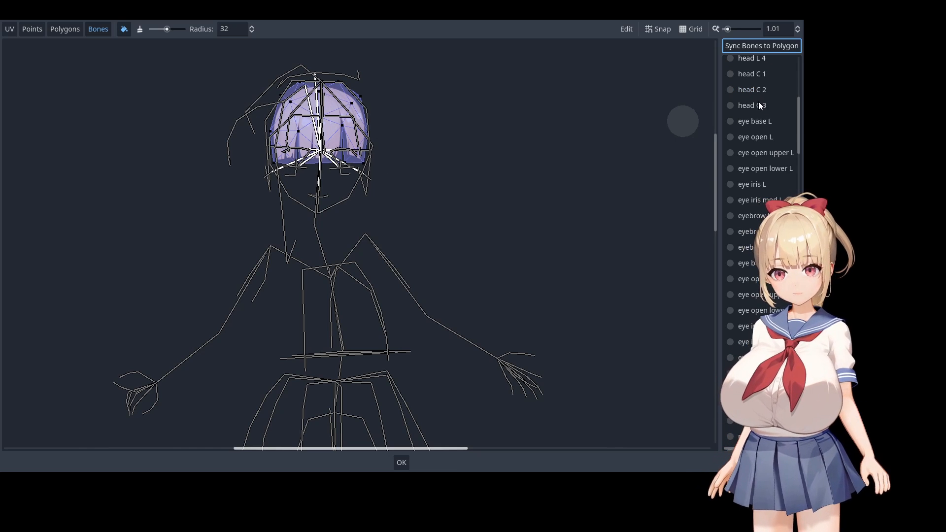
pyautogui.scroll(-5, 748, 93)
pyautogui.scroll(-5, 748, 93)
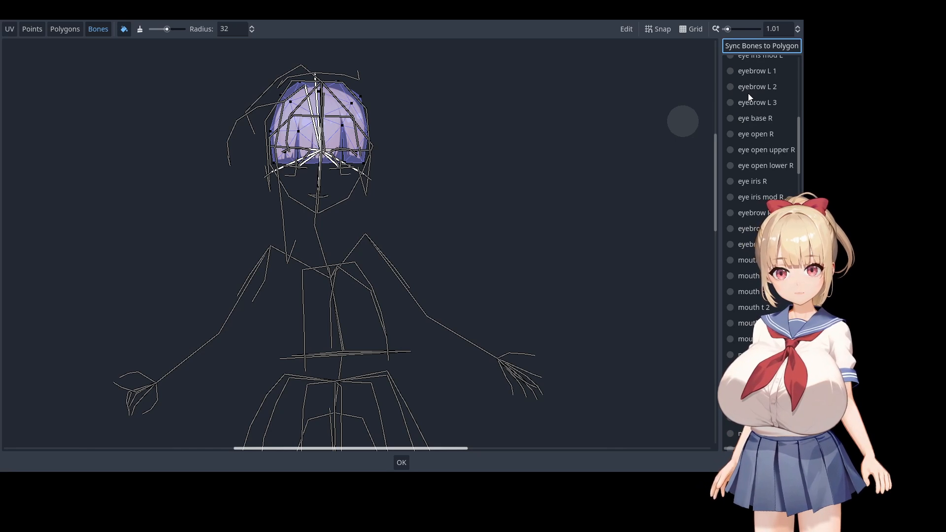
pyautogui.scroll(-3, 749, 94)
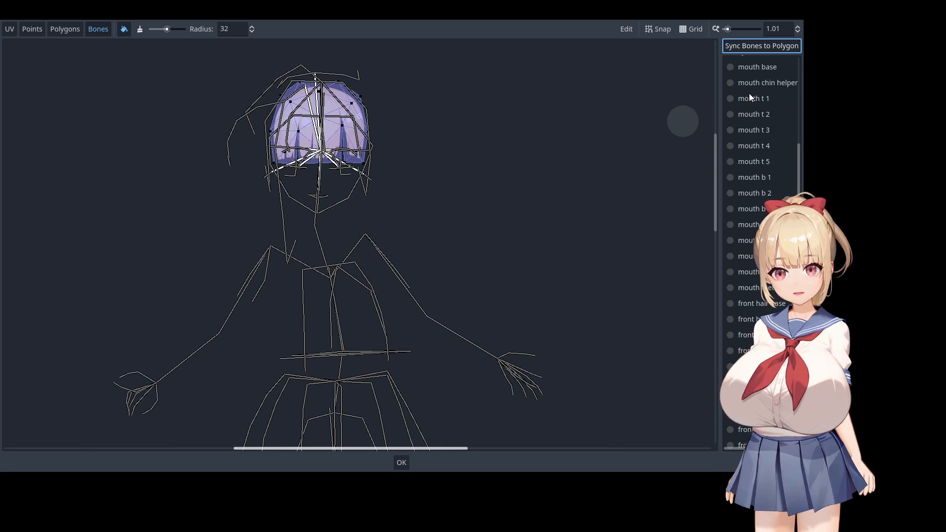
pyautogui.scroll(-1, 749, 93)
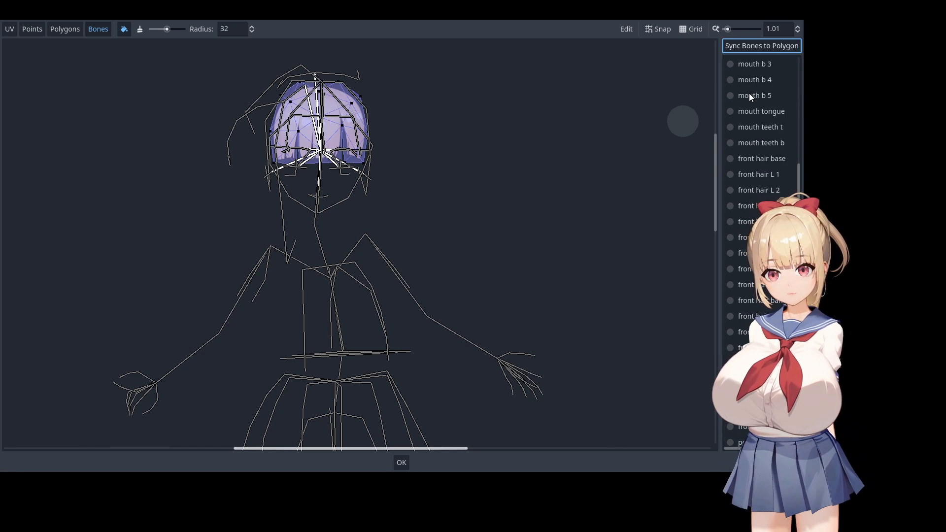
pyautogui.scroll(-1, 754, 103)
pyautogui.click(761, 111)
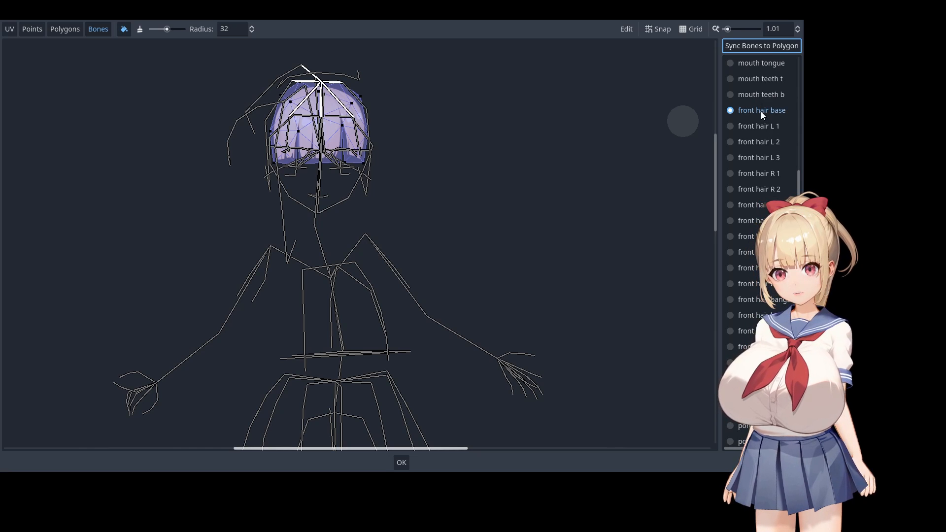
# Step: Examine the vertex weights of the front hair bangs bones one after another, from the bangs helper and L 1 onward
pyautogui.scroll(-1, 779, 105)
pyautogui.scroll(-1, 777, 104)
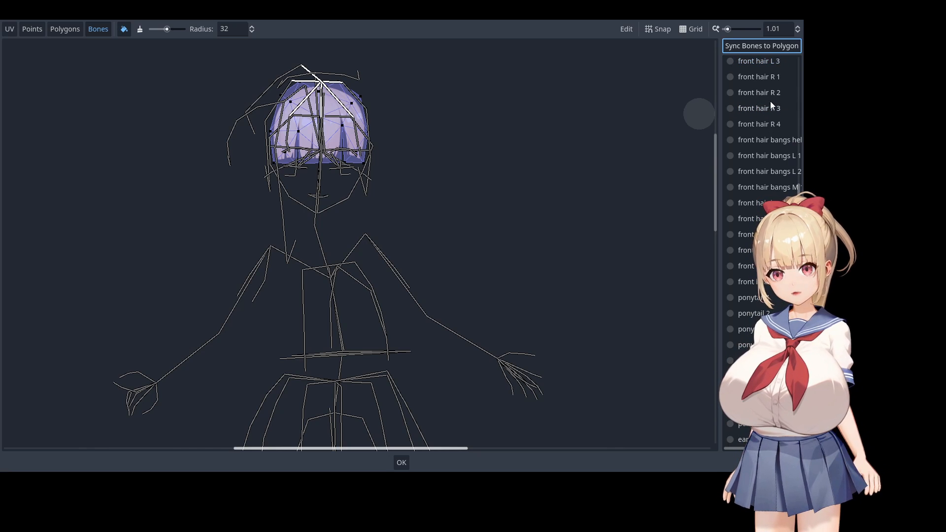
pyautogui.click(766, 140)
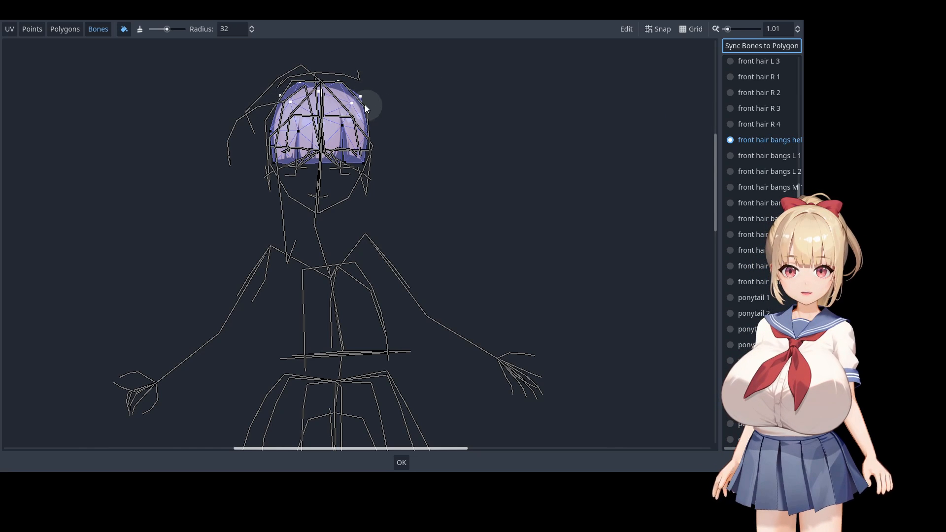
pyautogui.scroll(-3, 759, 113)
pyautogui.click(774, 111)
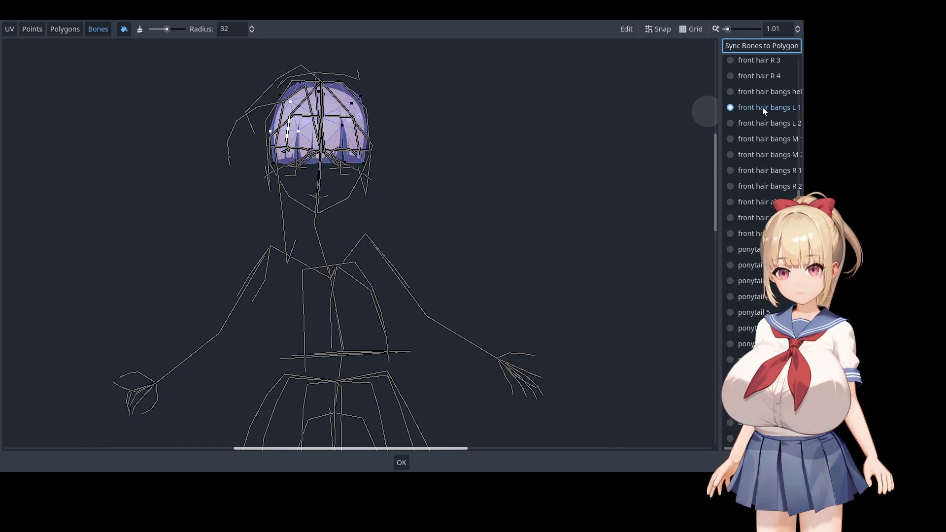
pyautogui.click(770, 136)
pyautogui.scroll(-3, 774, 113)
pyautogui.click(773, 118)
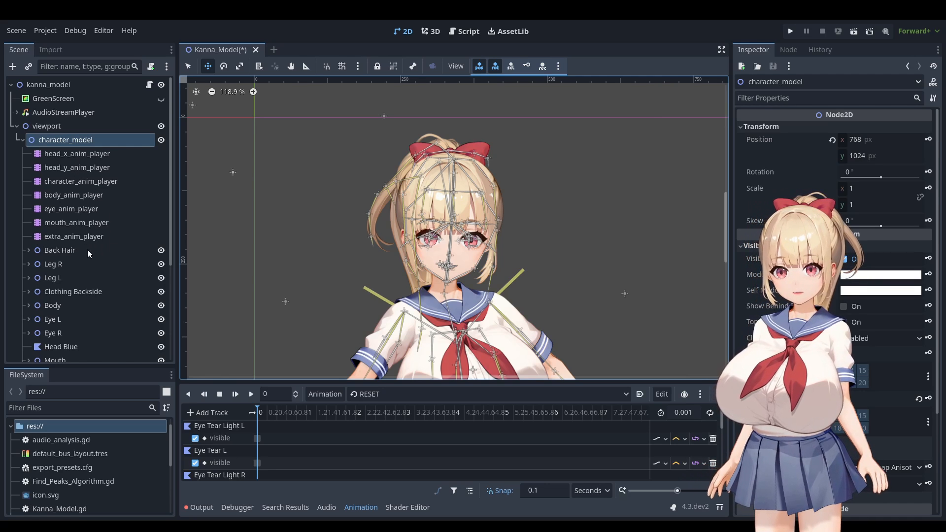
# Step: Scrub through the head animation of head_x_anim_player and switch it back to RESET
pyautogui.click(73, 156)
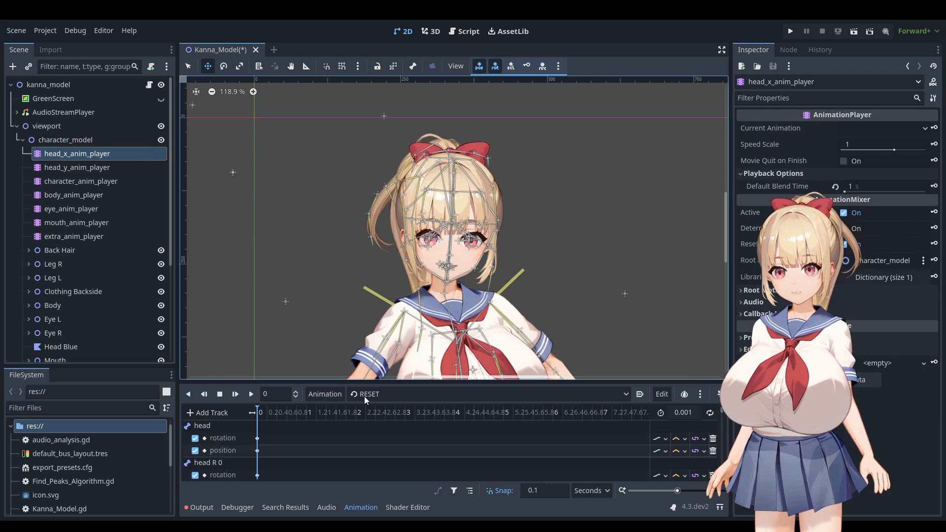
pyautogui.click(402, 394)
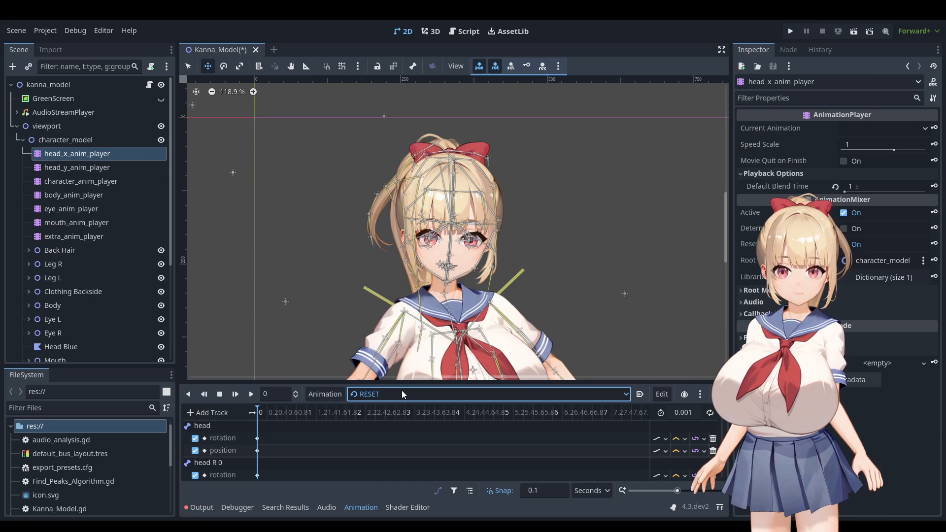
pyautogui.click(378, 419)
pyautogui.moveTo(262, 412); pyautogui.dragTo(311, 416)
pyautogui.moveTo(291, 416)
pyautogui.mouseDown()
pyautogui.moveTo(257, 413)
pyautogui.moveTo(302, 413)
pyautogui.moveTo(278, 414)
pyautogui.mouseUp()
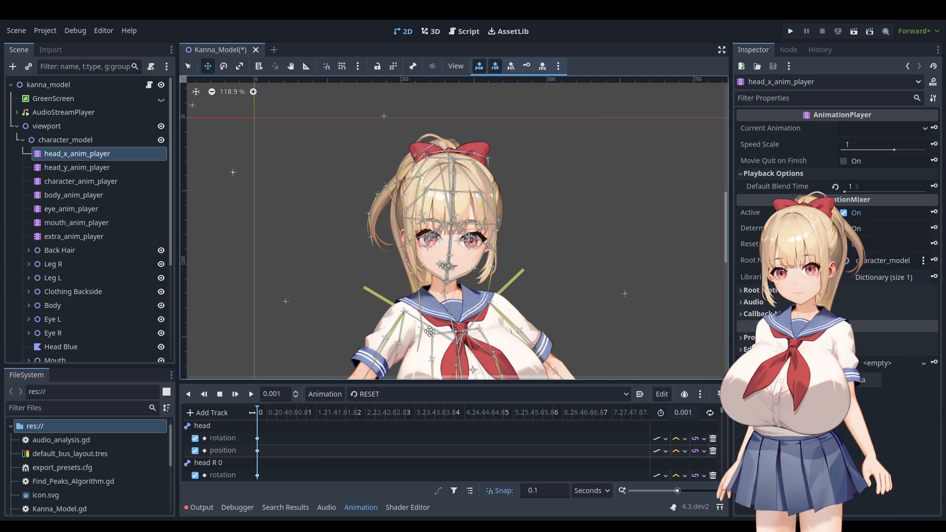
# Step: Load the head_y animation of head_y_anim_player, scrub through its neck rotation, and switch back to RESET
pyautogui.click(52, 168)
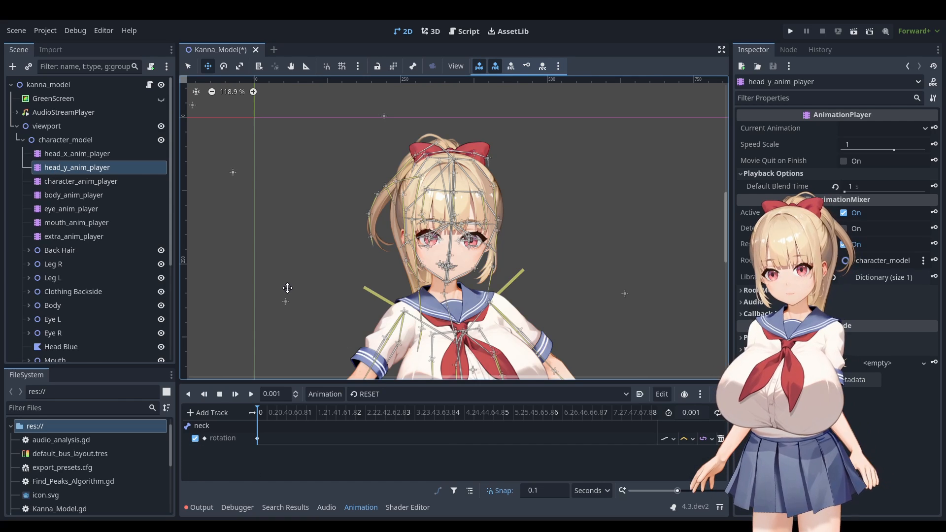
pyautogui.click(377, 400)
pyautogui.click(334, 415)
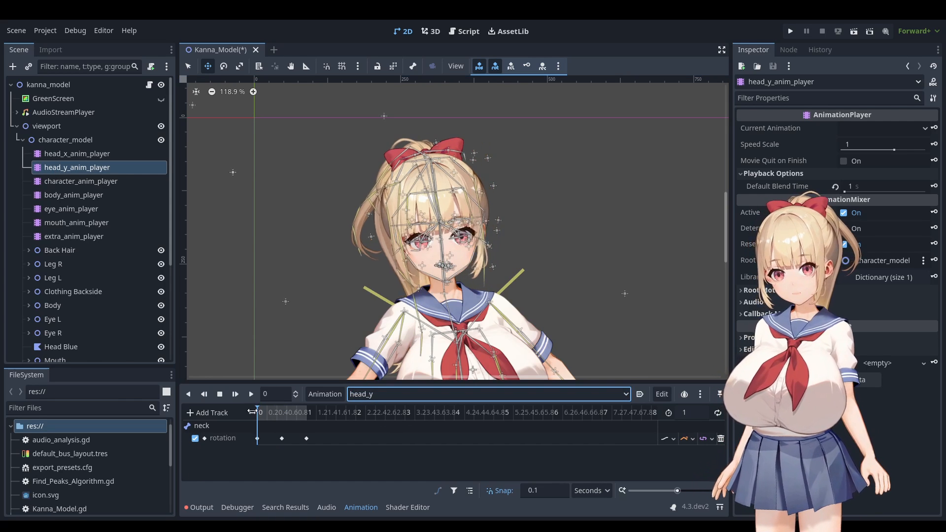
pyautogui.moveTo(258, 412); pyautogui.dragTo(286, 414)
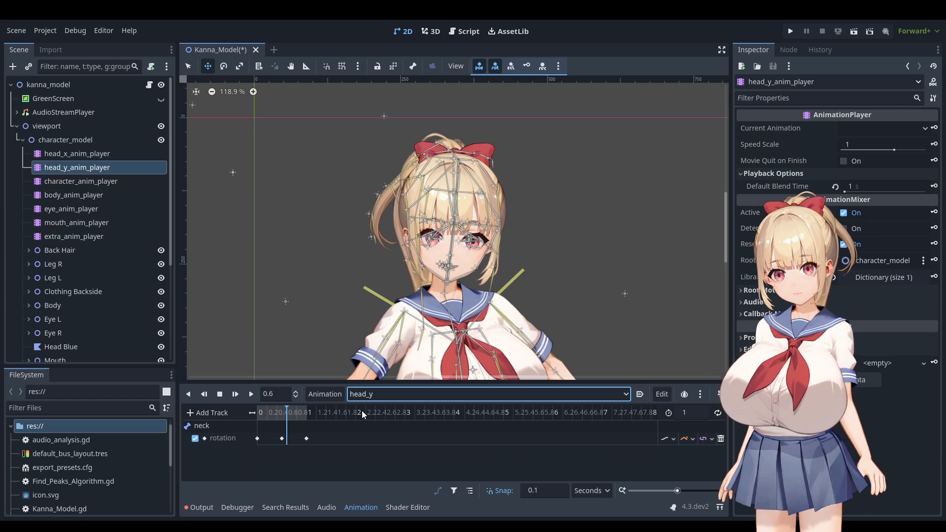
pyautogui.moveTo(289, 415); pyautogui.dragTo(284, 415)
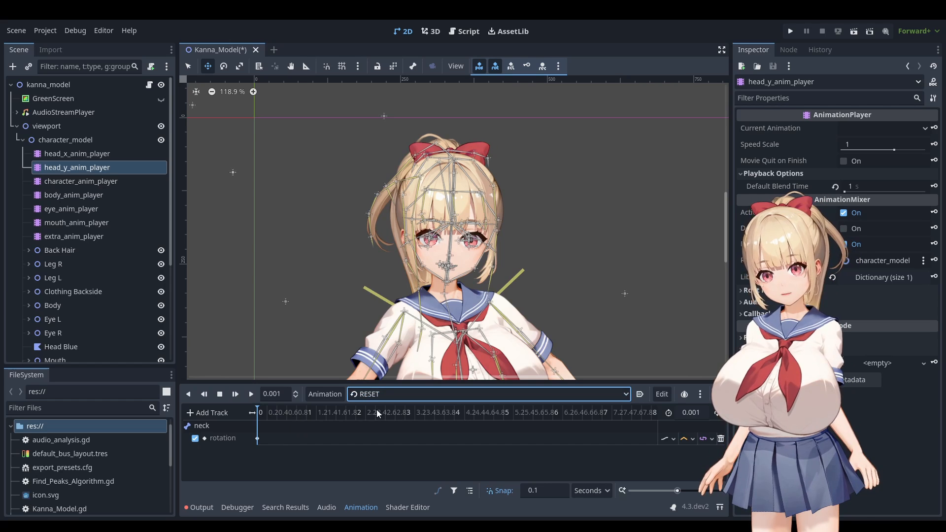
# Step: Load the gesture_cute animation of character_anim_player and play it with the upper body in view
pyautogui.click(56, 181)
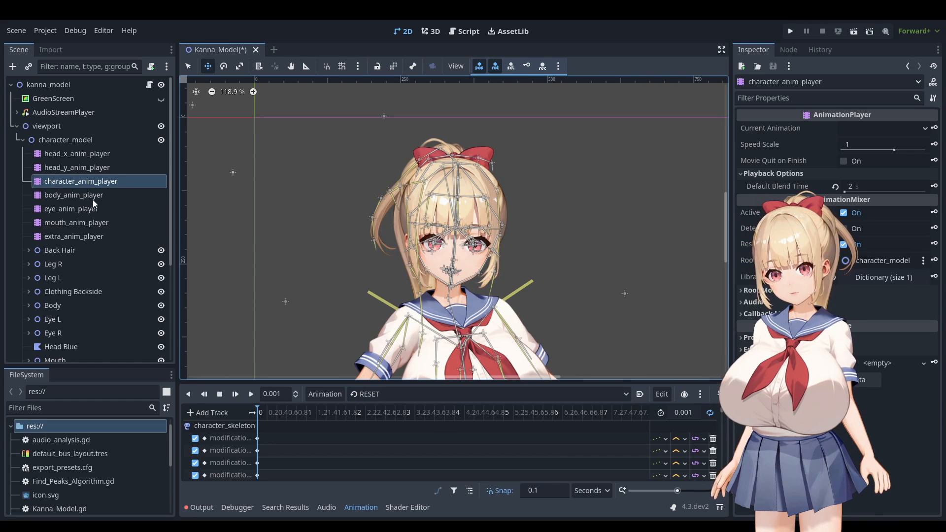
pyautogui.scroll(-2, 363, 154)
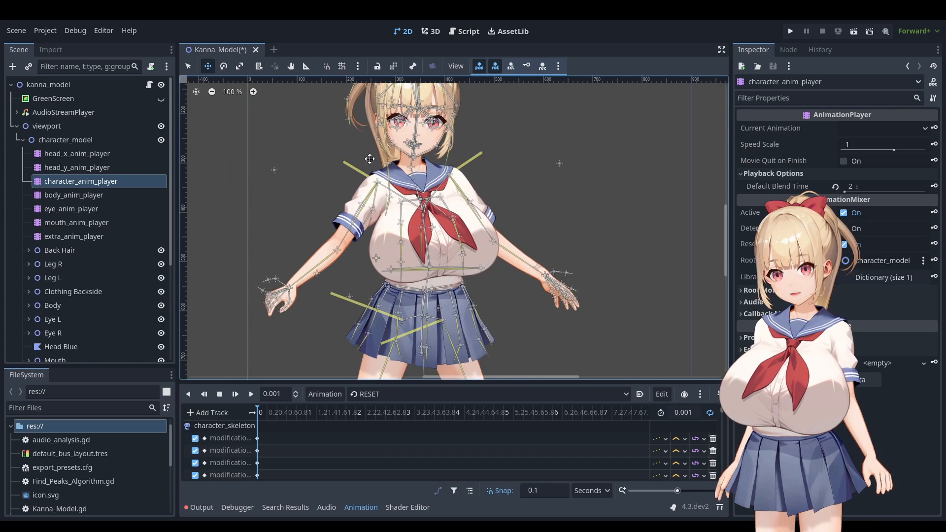
pyautogui.moveTo(516, 215); pyautogui.dragTo(522, 229, button='middle')
pyautogui.click(392, 396)
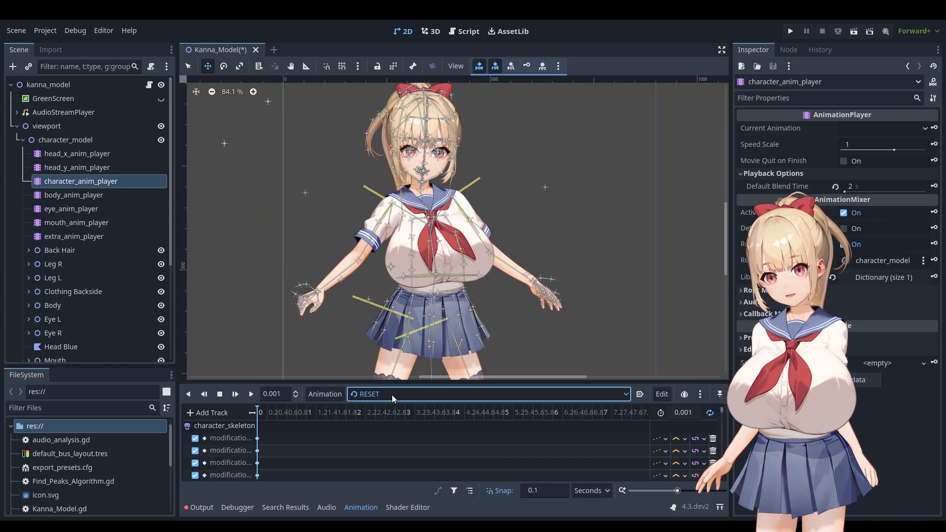
pyautogui.click(390, 408)
pyautogui.click(252, 395)
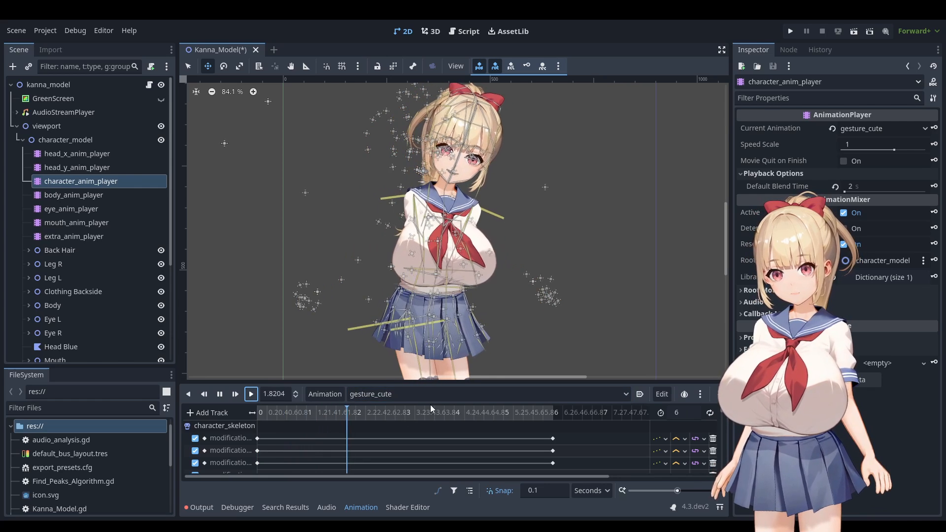
# Step: Preview the gesture_skirt and gesture_wave animations of character_anim_player
pyautogui.click(406, 394)
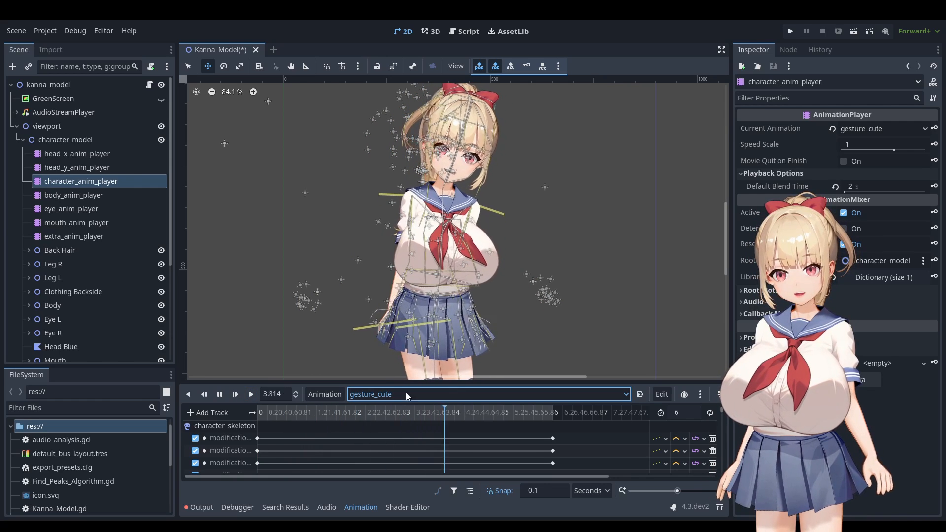
pyautogui.click(403, 430)
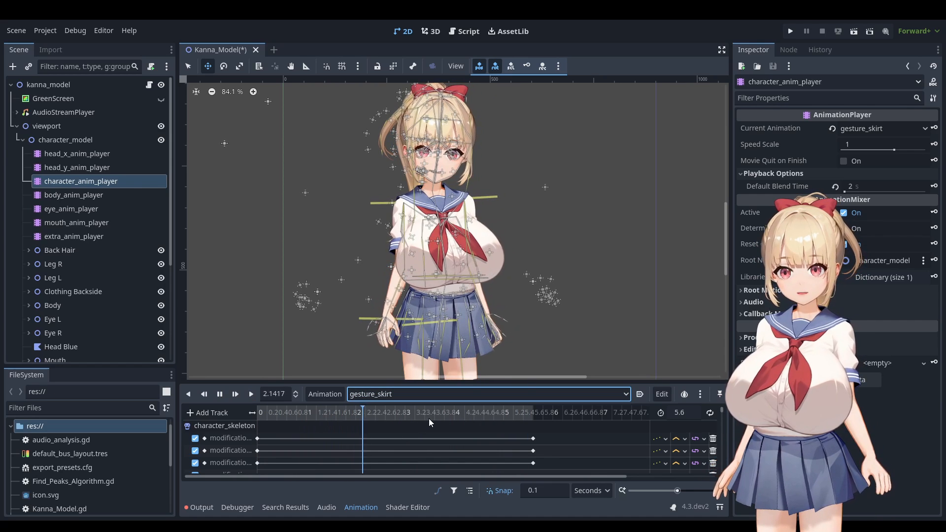
pyautogui.click(400, 392)
pyautogui.click(406, 448)
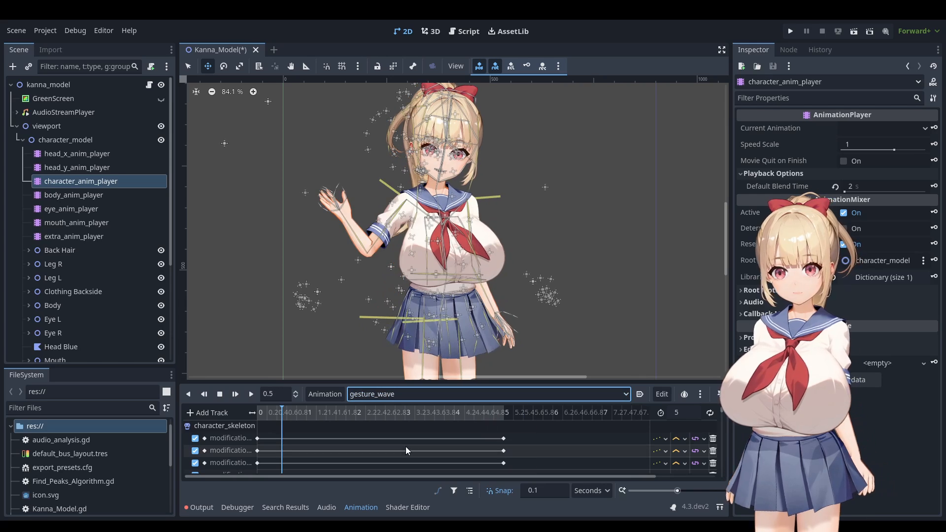
pyautogui.click(251, 394)
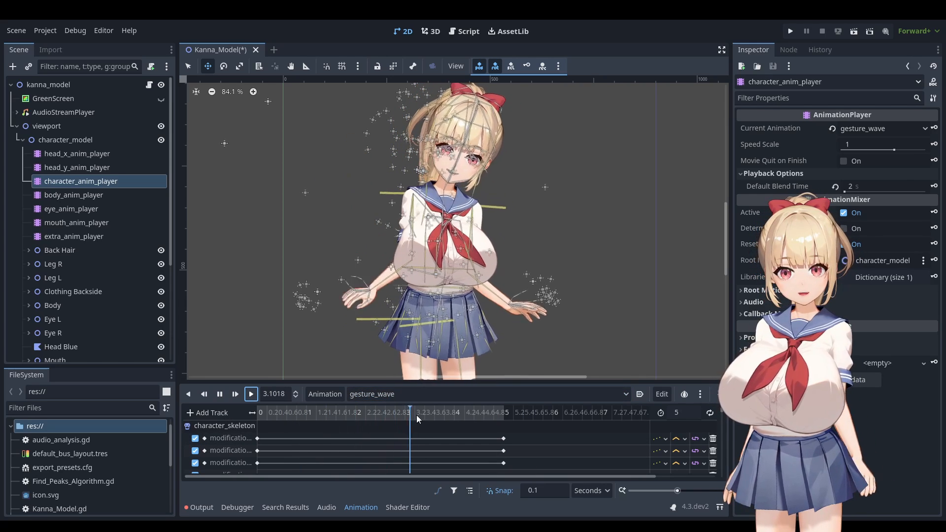
# Step: Play the stand_02 animation of the character and return the model to the RESET pose
pyautogui.click(420, 392)
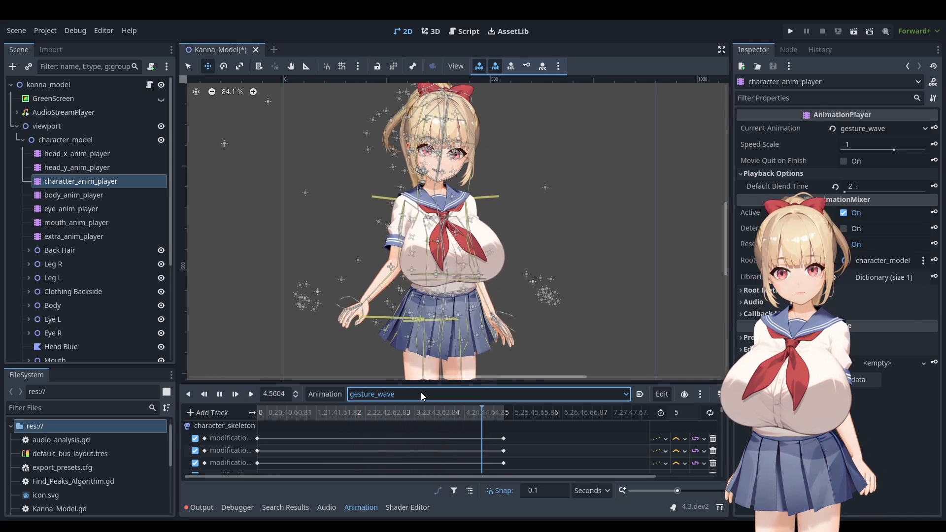
pyautogui.click(395, 468)
pyautogui.click(251, 394)
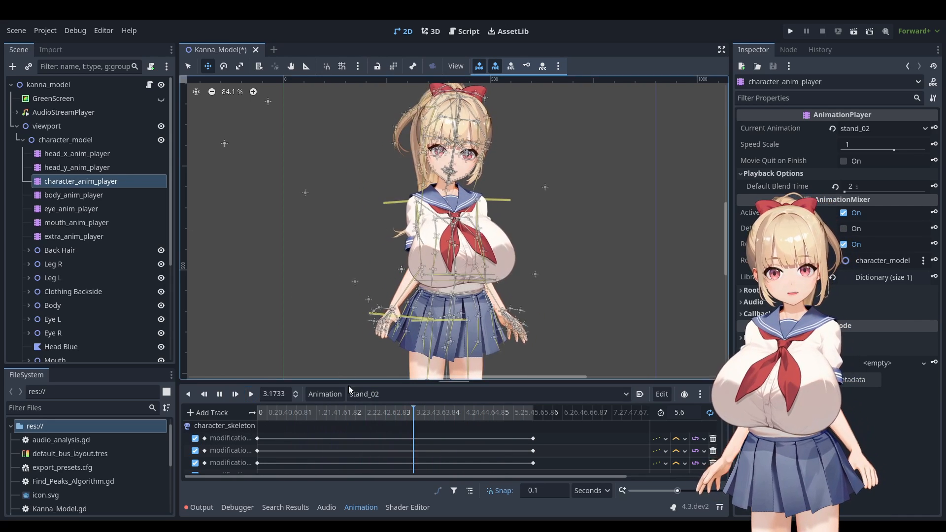
pyautogui.click(384, 395)
pyautogui.click(387, 377)
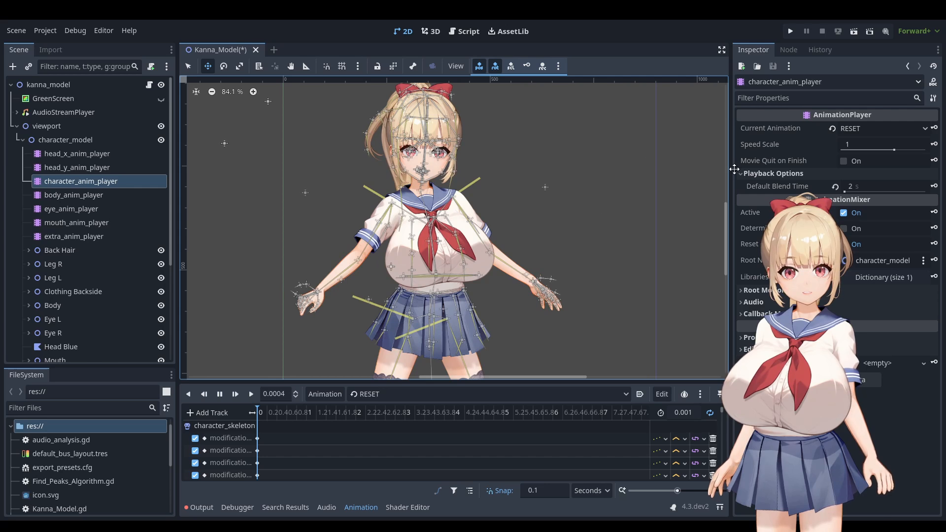
# Step: Set the Default Blend Time of character_anim_player to 2 seconds
pyautogui.click(850, 184)
pyautogui.write('2')
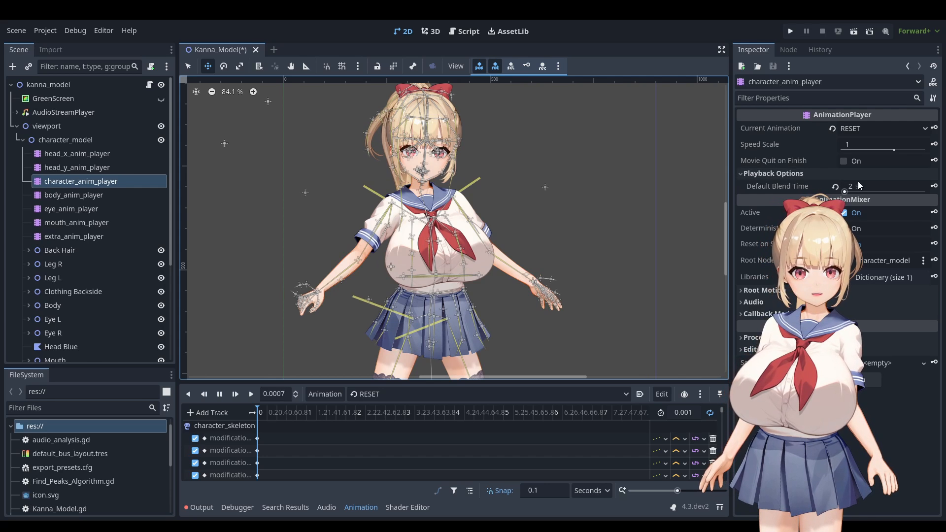
pyautogui.press('Return')
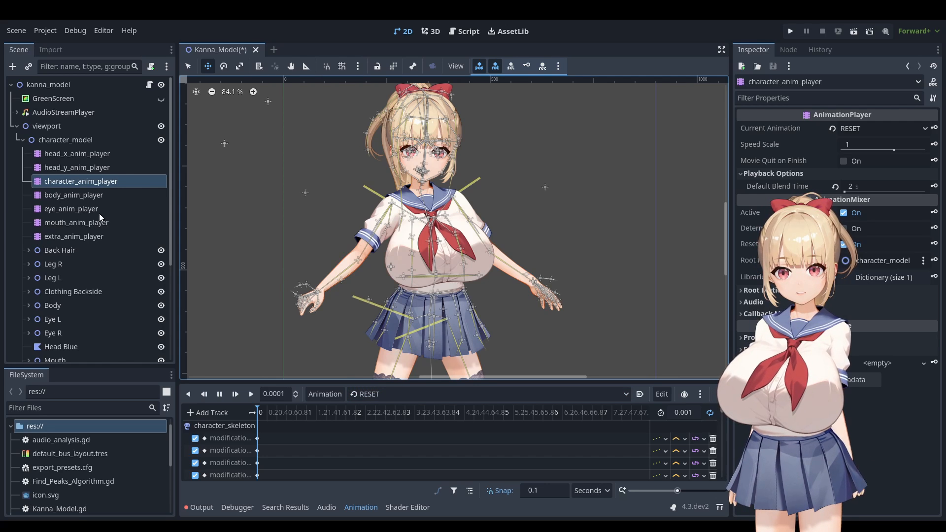
# Step: Look at the tracks of body_anim_player, and load the angry animation of eye_anim_player with the face enlarged
pyautogui.click(84, 196)
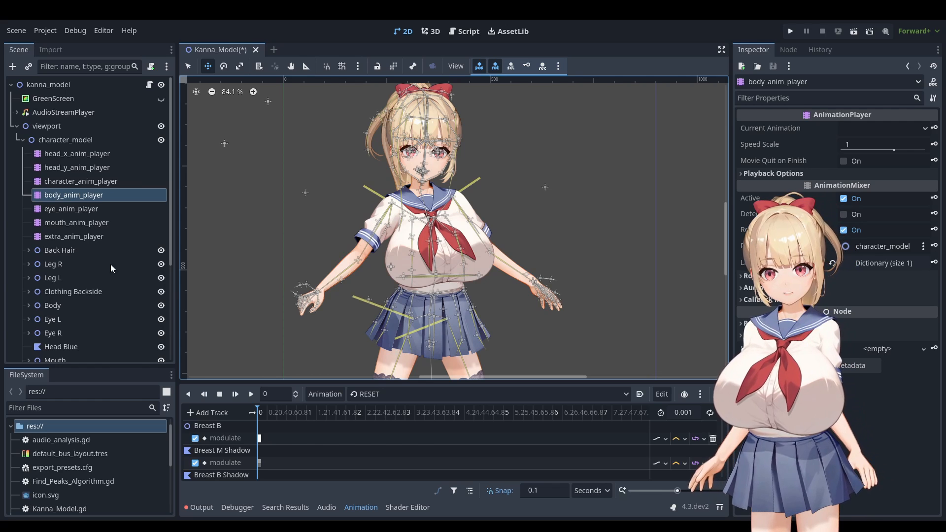
pyautogui.click(62, 210)
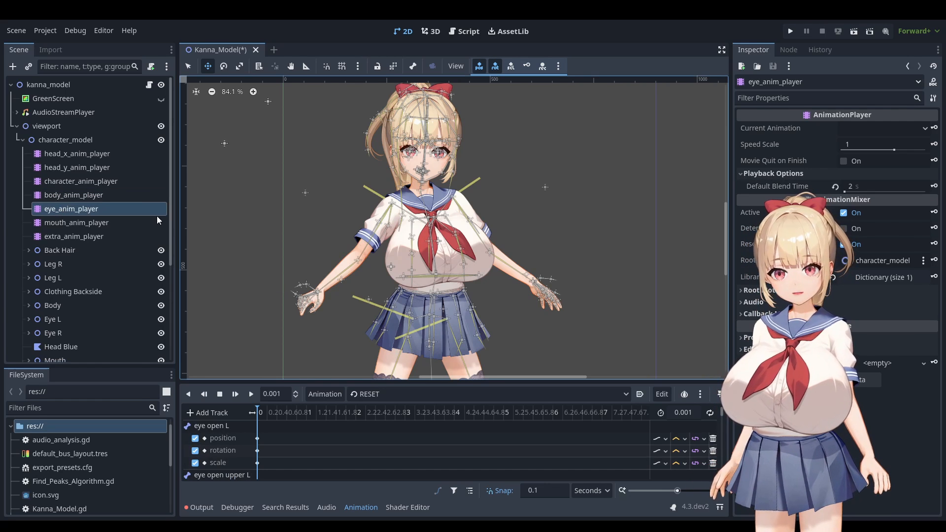
pyautogui.scroll(10, 356, 220)
pyautogui.scroll(3, 356, 220)
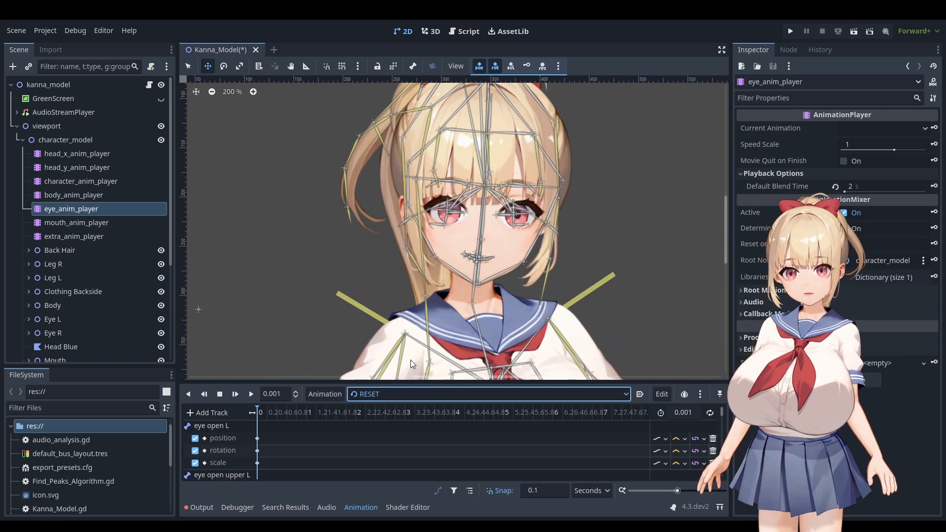
pyautogui.click(384, 347)
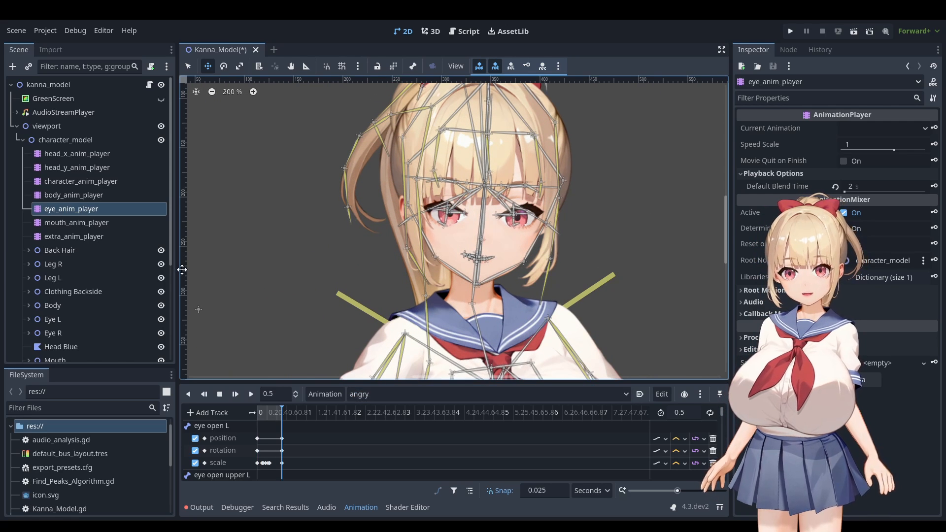
# Step: Hide character_skeleton so the bones do not cover the face, and load the lewd eye animation
pyautogui.scroll(-4, 117, 250)
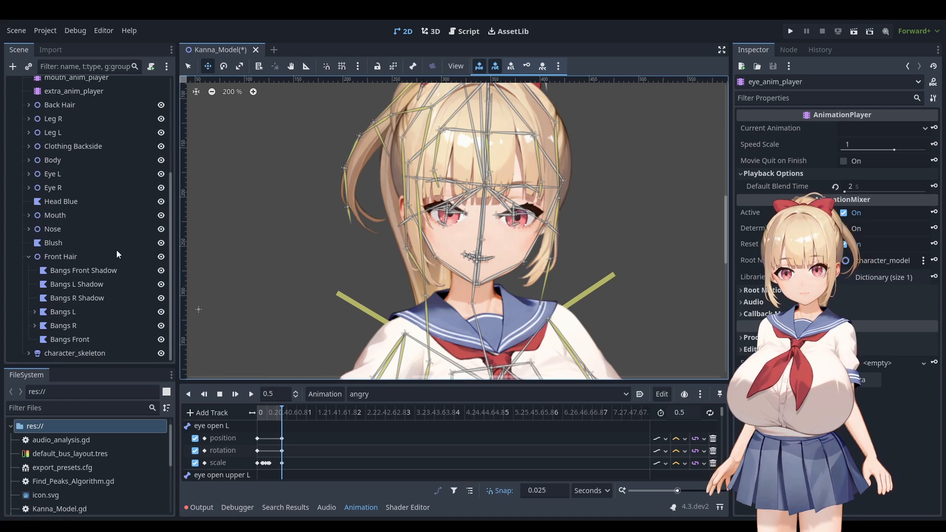
pyautogui.click(160, 353)
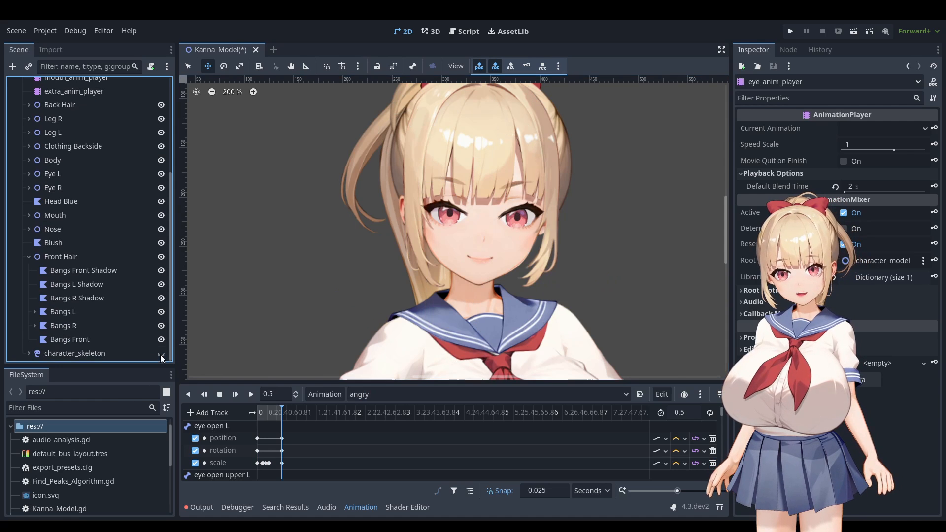
pyautogui.click(382, 365)
pyautogui.click(393, 391)
pyautogui.click(404, 402)
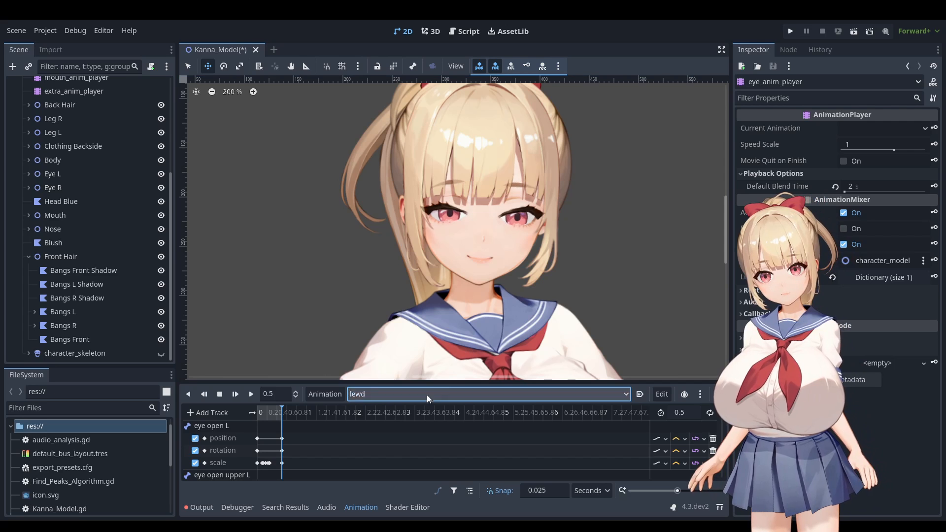
# Step: Switch eye_anim_player back to the angry animation and play it
pyautogui.click(392, 397)
pyautogui.click(390, 393)
pyautogui.click(386, 389)
pyautogui.click(394, 358)
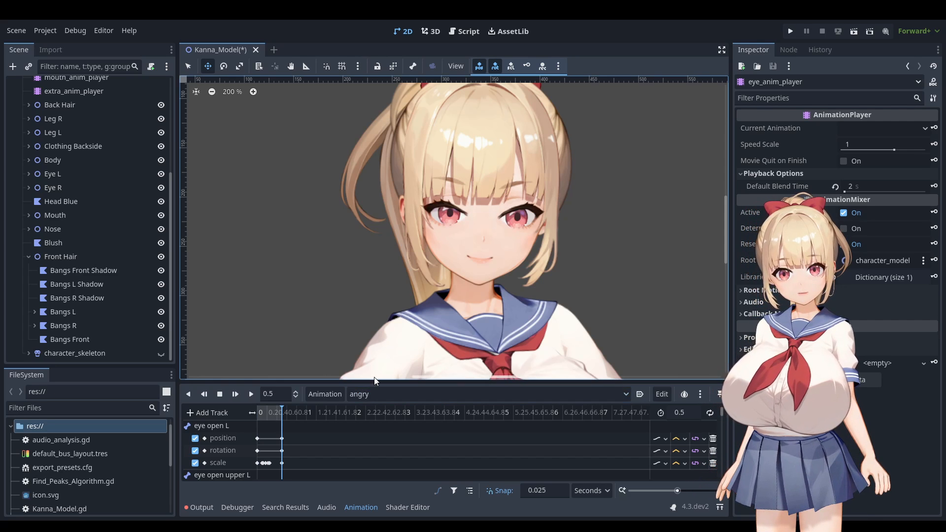
pyautogui.click(251, 395)
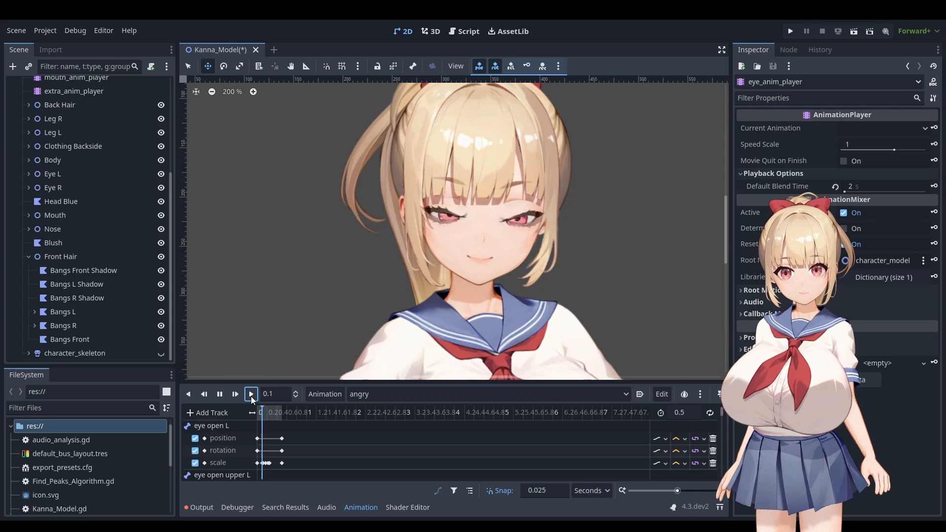
# Step: Play the lewd and pout animations of eye_anim_player one after the other
pyautogui.click(382, 403)
pyautogui.click(251, 394)
pyautogui.click(375, 399)
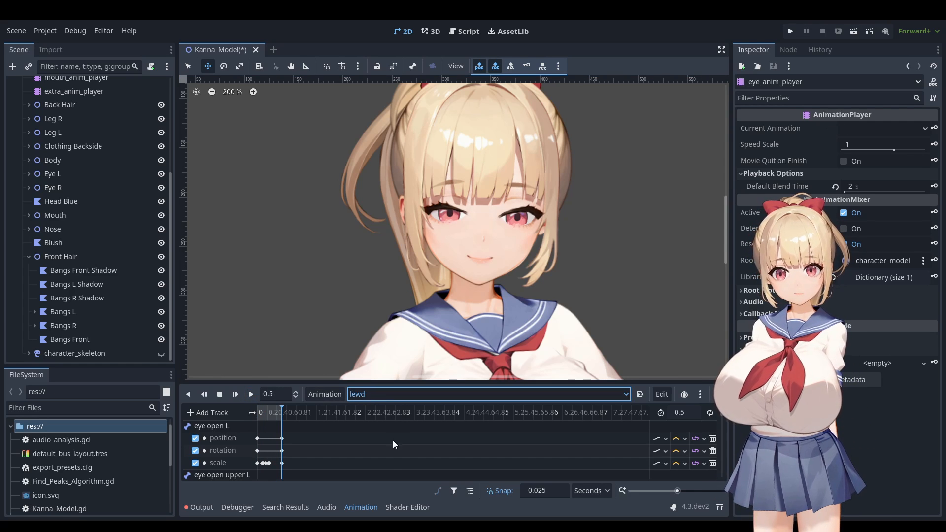
pyautogui.click(386, 456)
pyautogui.click(252, 395)
# Step: Play the neutral and neutral_3 animations of eye_anim_player
pyautogui.click(373, 397)
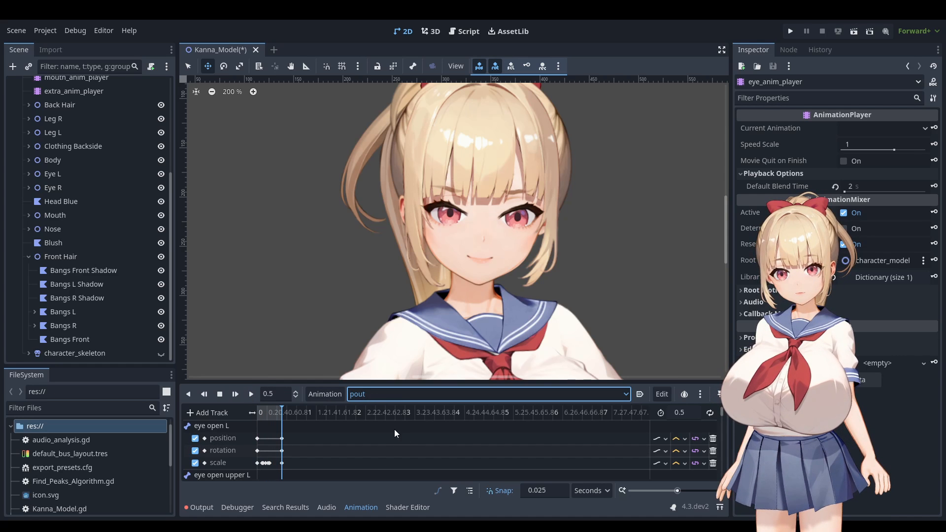
pyautogui.click(389, 418)
pyautogui.click(252, 395)
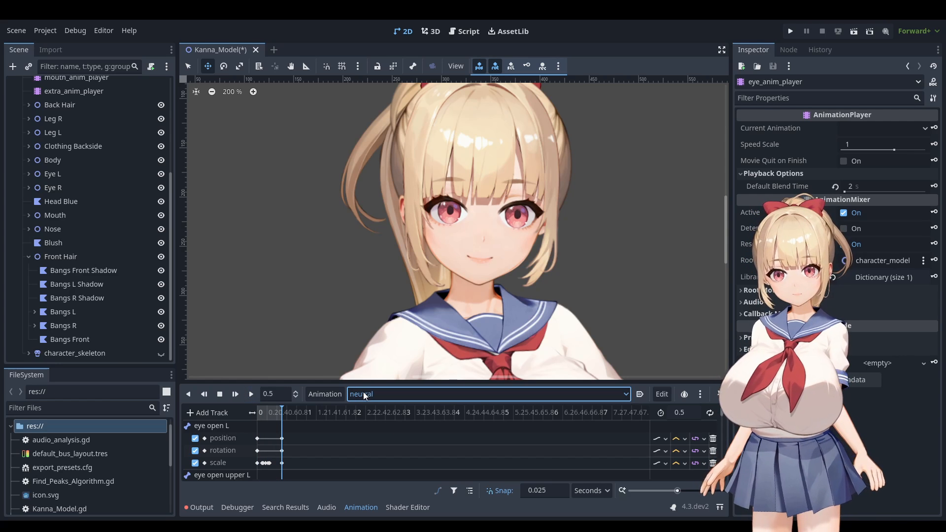
pyautogui.click(381, 428)
pyautogui.click(252, 394)
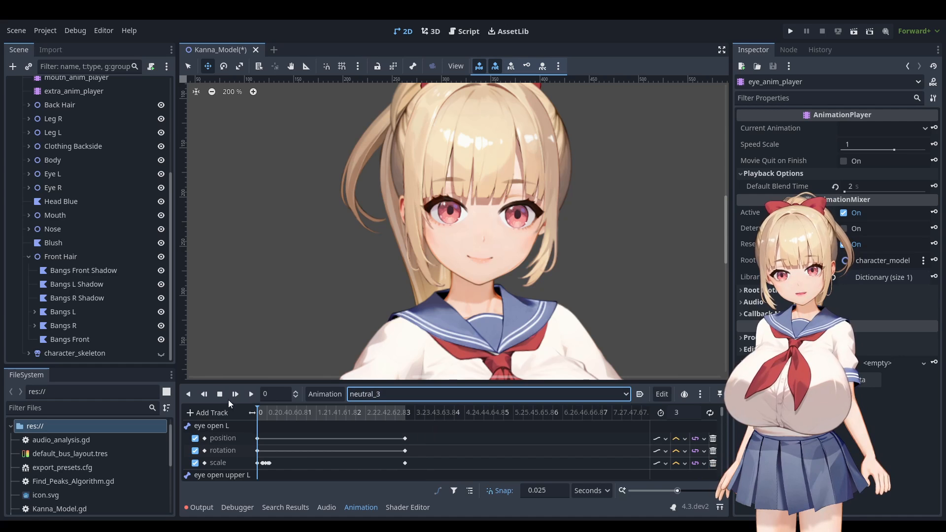
pyautogui.click(250, 394)
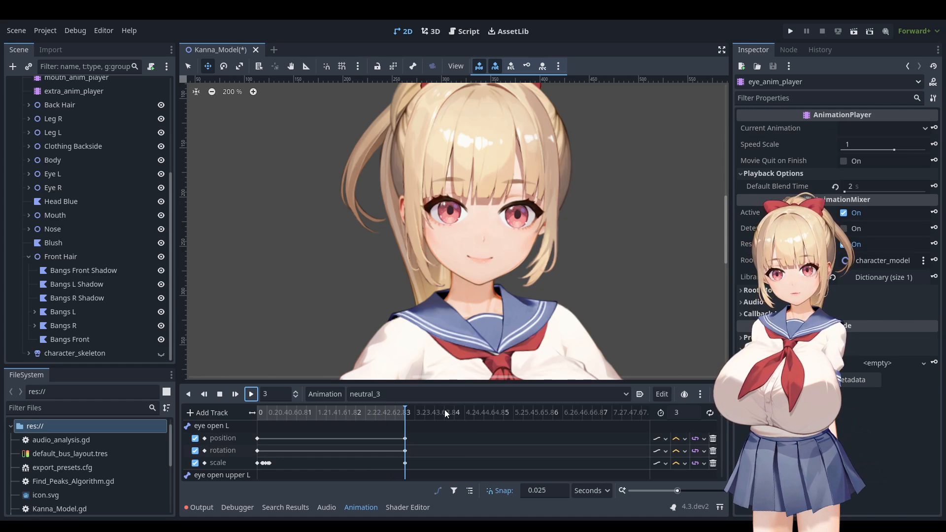
pyautogui.click(365, 400)
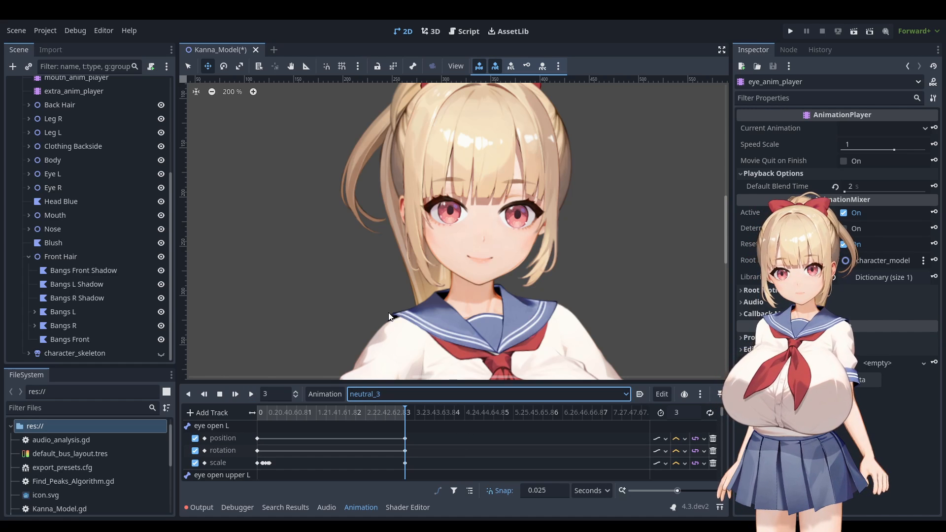
# Step: Return eye_anim_player to RESET and load the lewd animation of mouth_anim_player
pyautogui.click(385, 335)
pyautogui.scroll(5, 113, 184)
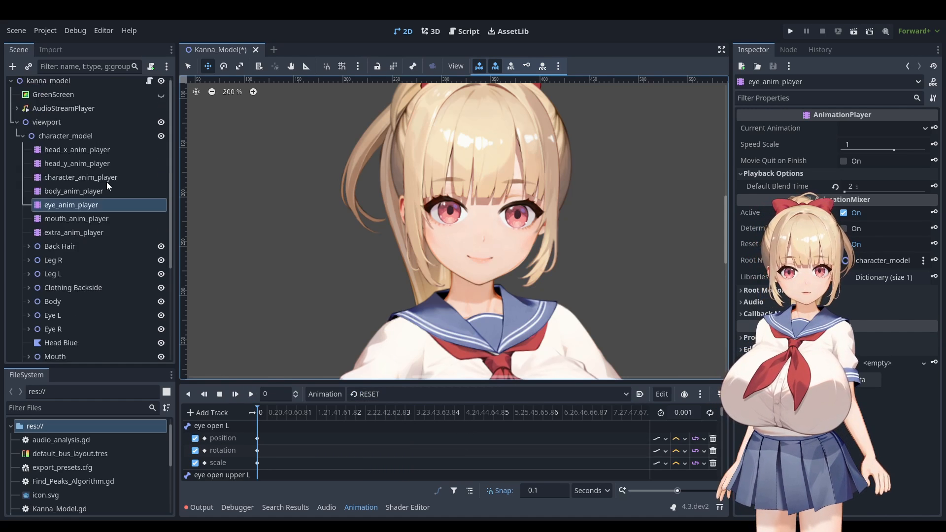
pyautogui.click(84, 219)
pyautogui.click(394, 394)
pyautogui.click(377, 220)
pyautogui.click(390, 395)
pyautogui.click(385, 280)
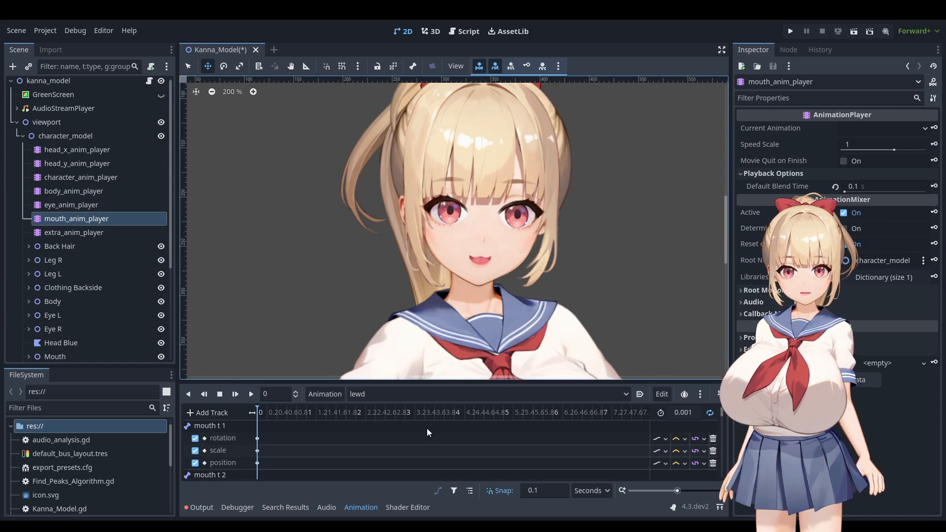
# Step: Preview the open, sad and happy animations of mouth_anim_player one after the other
pyautogui.click(381, 394)
pyautogui.click(367, 306)
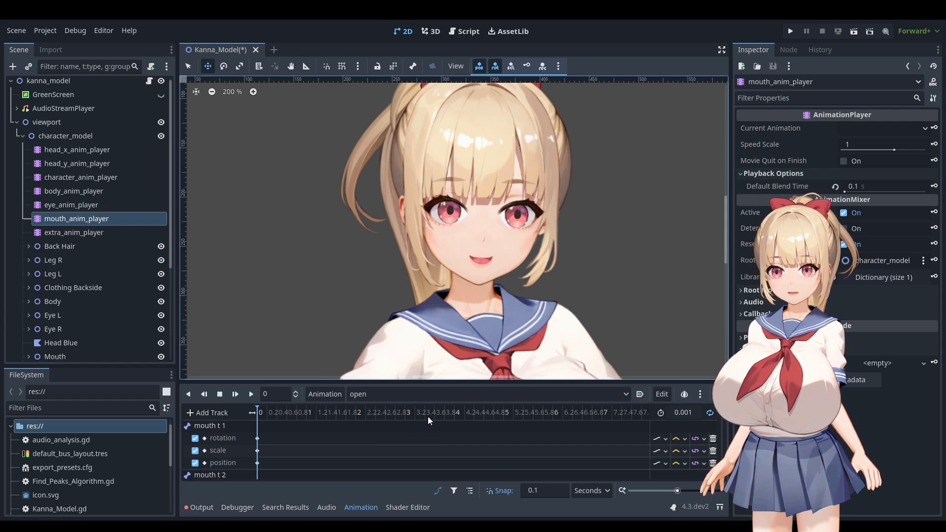
pyautogui.click(402, 392)
pyautogui.click(380, 332)
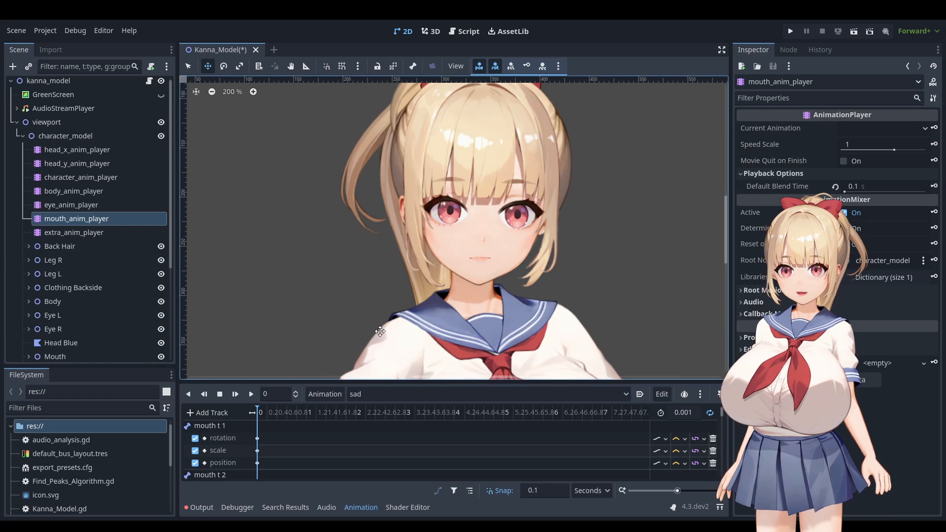
pyautogui.click(369, 394)
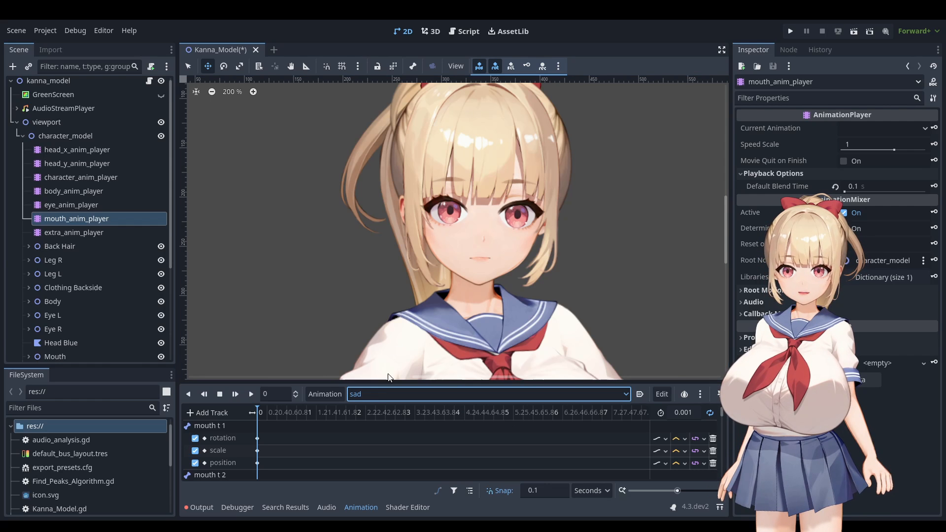
pyautogui.click(373, 240)
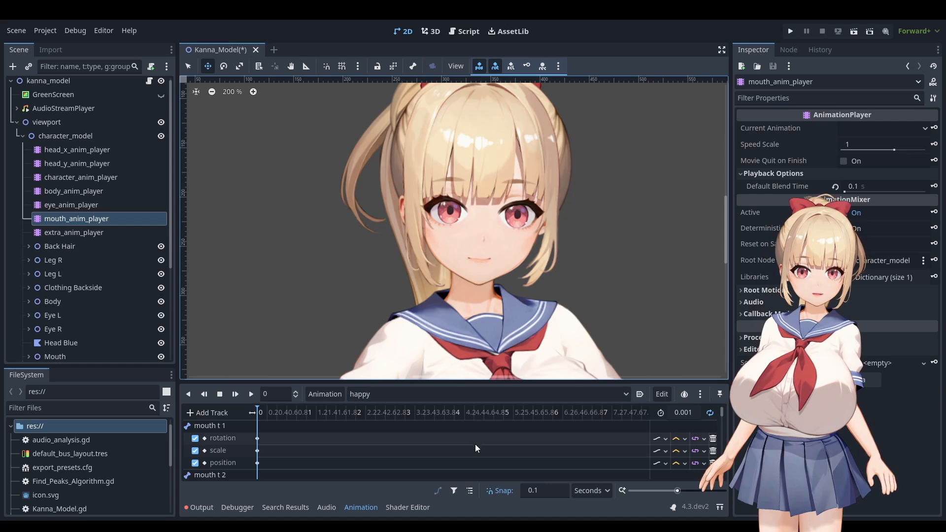
# Step: Preview the talking mouth shapes smile_talk_a and smile_talk_e_i of mouth_anim_player
pyautogui.click(379, 398)
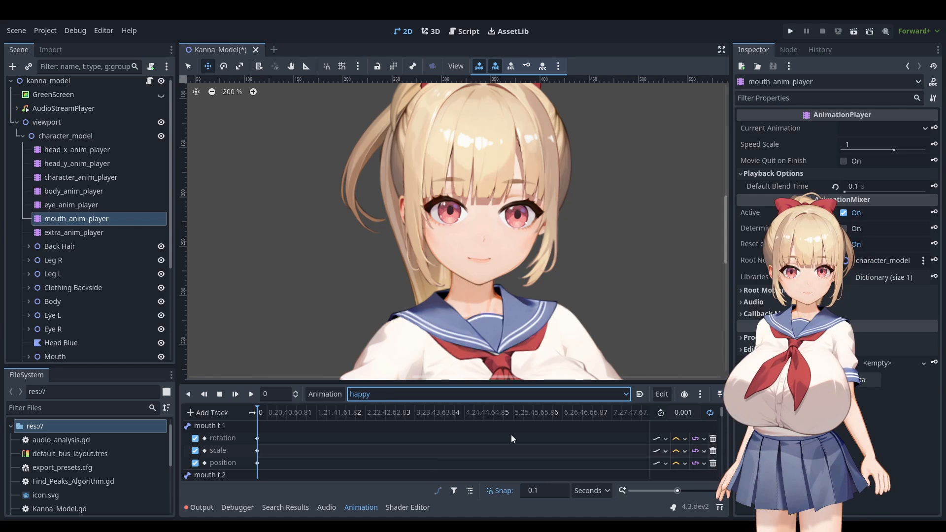
pyautogui.click(406, 364)
pyautogui.click(409, 395)
pyautogui.click(408, 362)
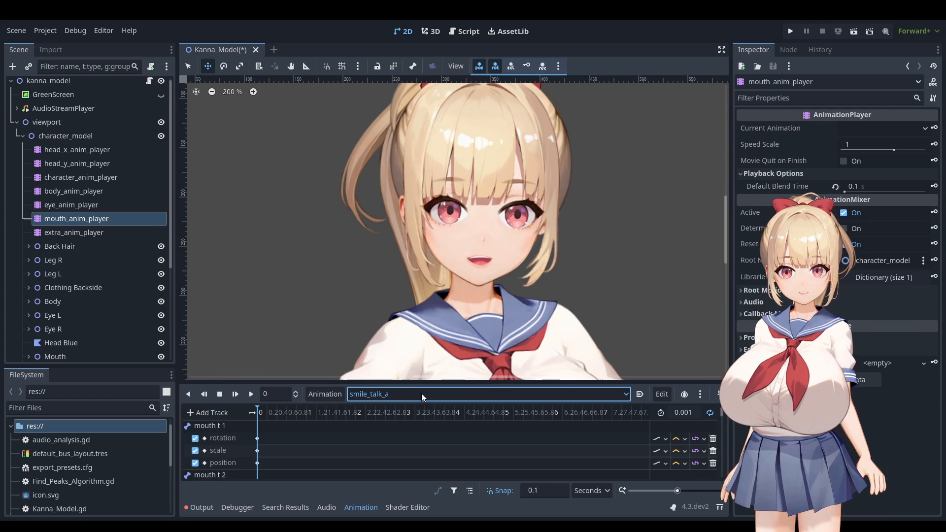
pyautogui.click(424, 408)
pyautogui.click(420, 395)
pyautogui.click(433, 409)
# Step: Preview the mouth shapes smile_talk_o_q, smile_talk_s_ch_sh and smile_talk_other of mouth_anim_player
pyautogui.click(393, 393)
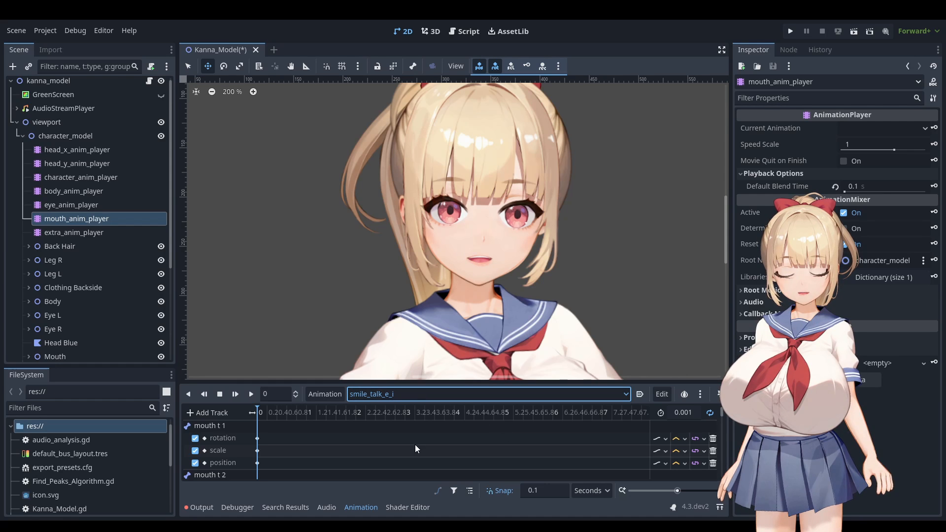
pyautogui.click(409, 431)
pyautogui.click(416, 391)
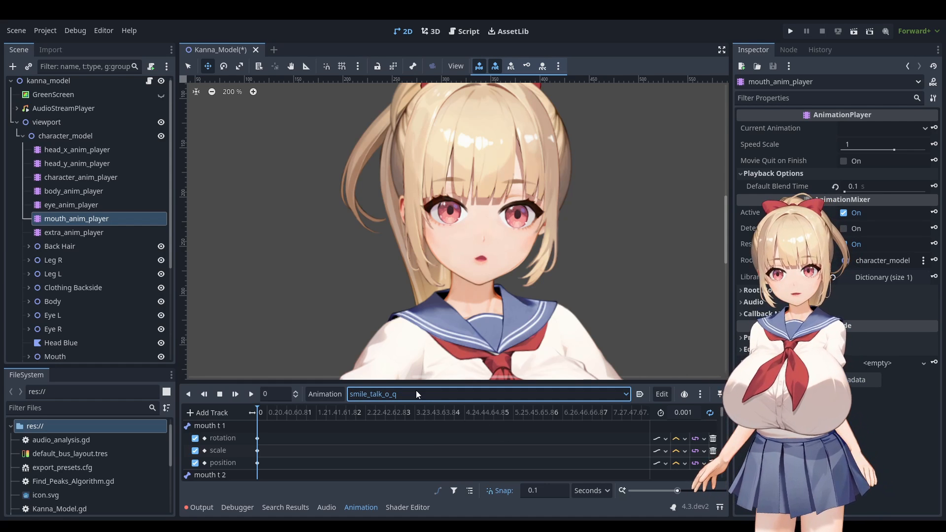
pyautogui.click(406, 471)
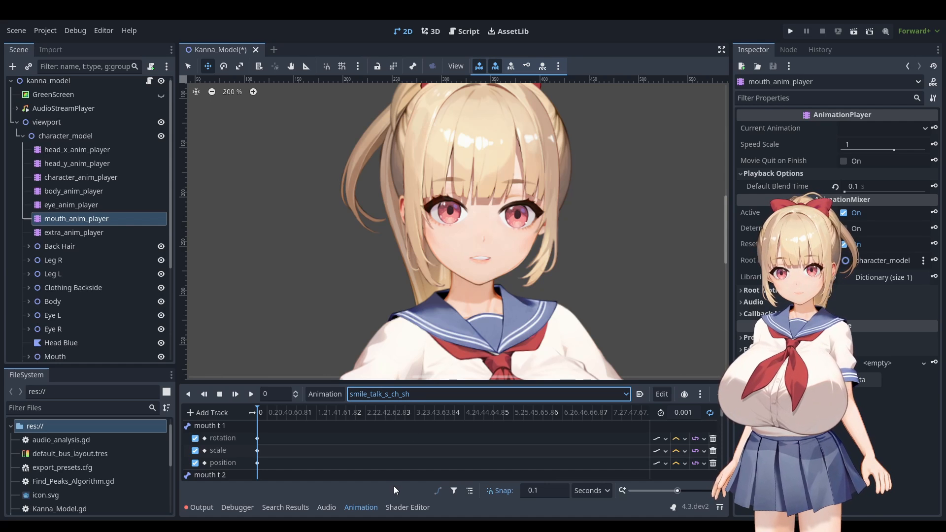
pyautogui.click(401, 444)
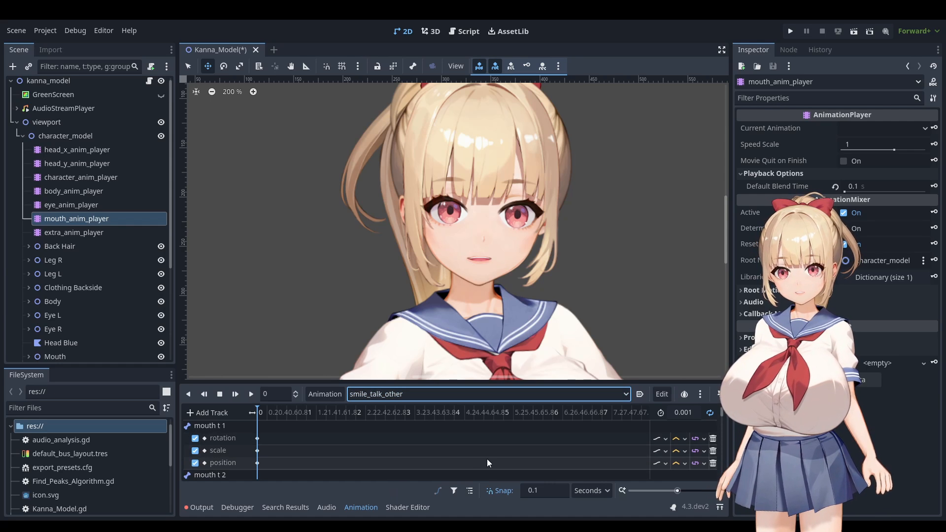
# Step: Load the smug animation of mouth_anim_player, and return the mouth to its resting smile
pyautogui.click(382, 396)
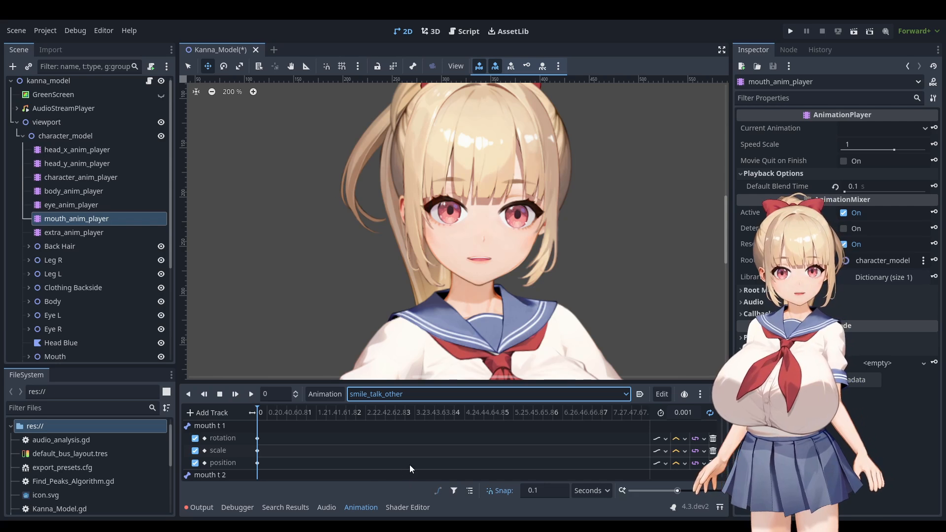
pyautogui.click(376, 496)
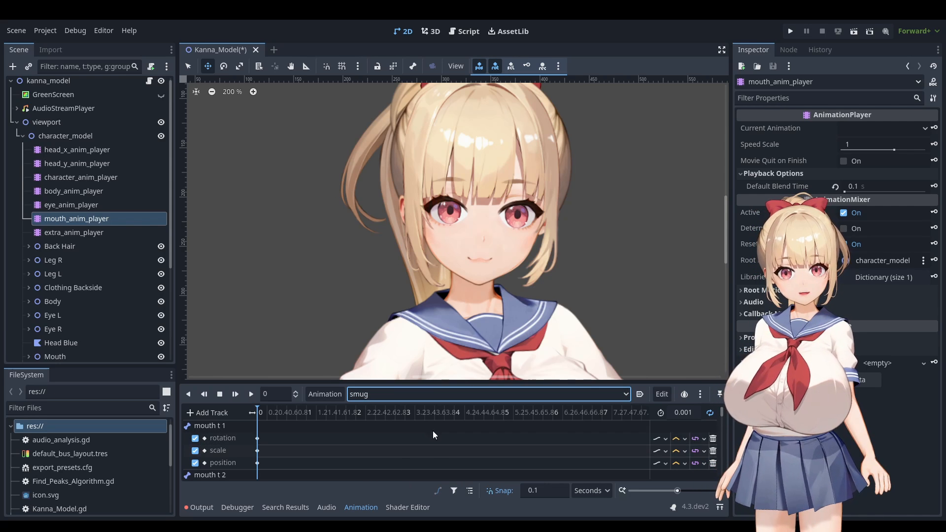
pyautogui.click(389, 395)
pyautogui.click(380, 196)
# Step: Preview the blush, tears and heart animations of extra_anim_player, and return it to RESET
pyautogui.click(73, 236)
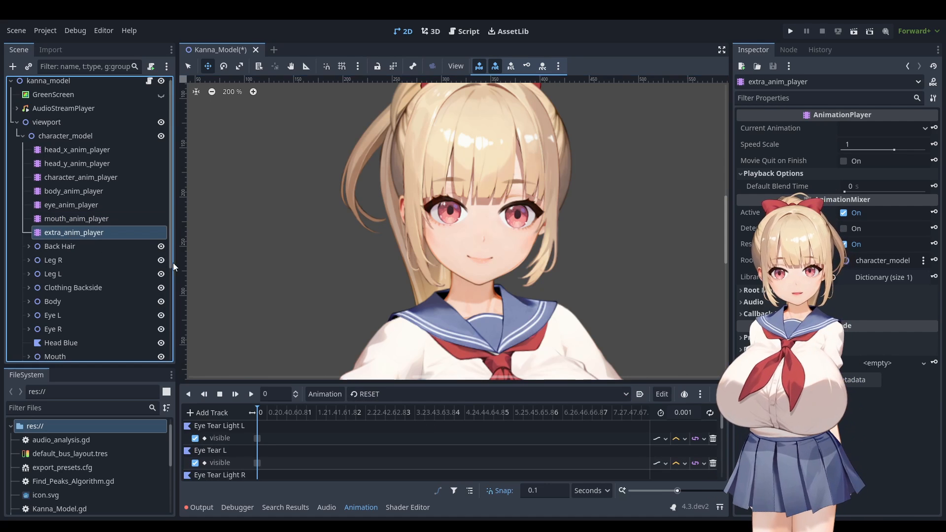
pyautogui.click(395, 393)
pyautogui.click(475, 434)
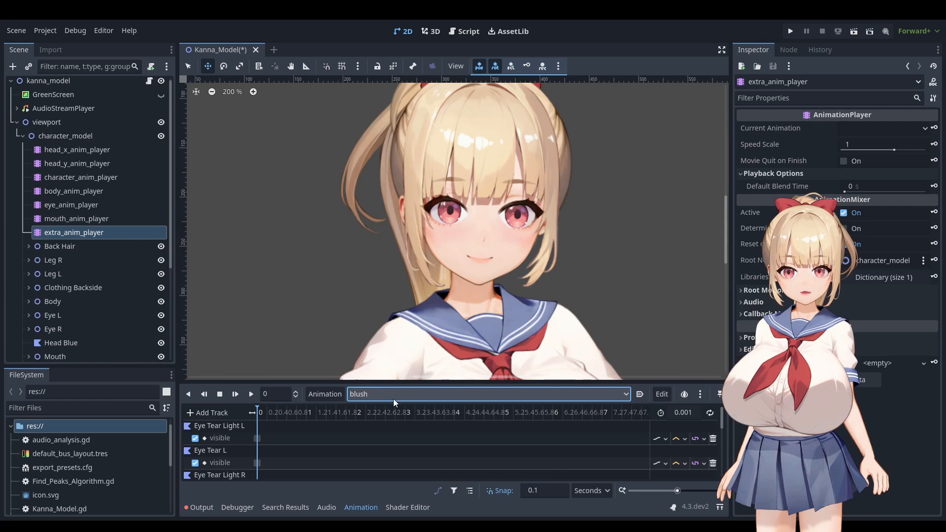
pyautogui.click(392, 485)
pyautogui.click(395, 395)
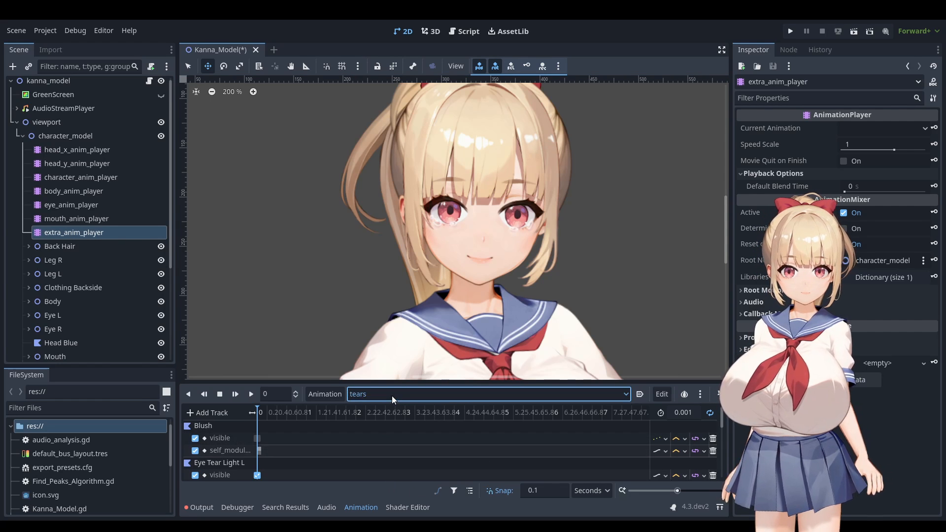
pyautogui.click(394, 473)
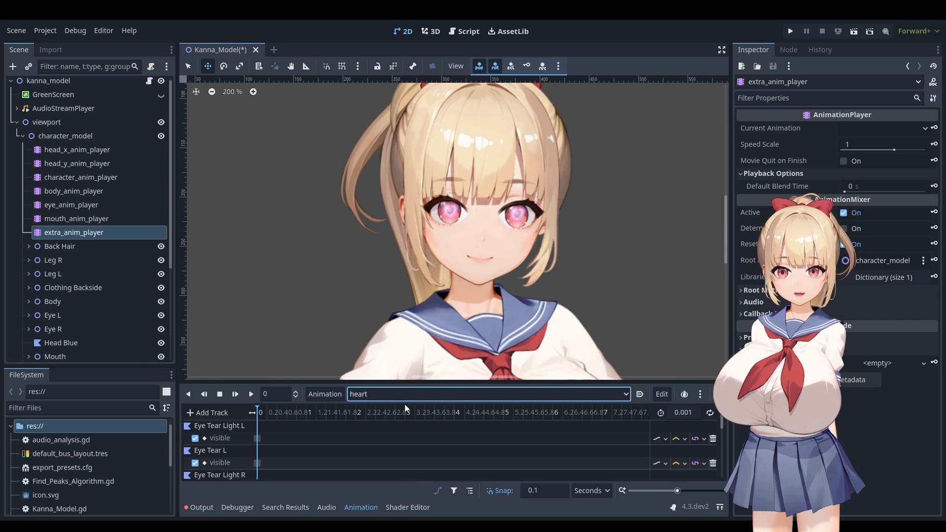
pyautogui.click(381, 378)
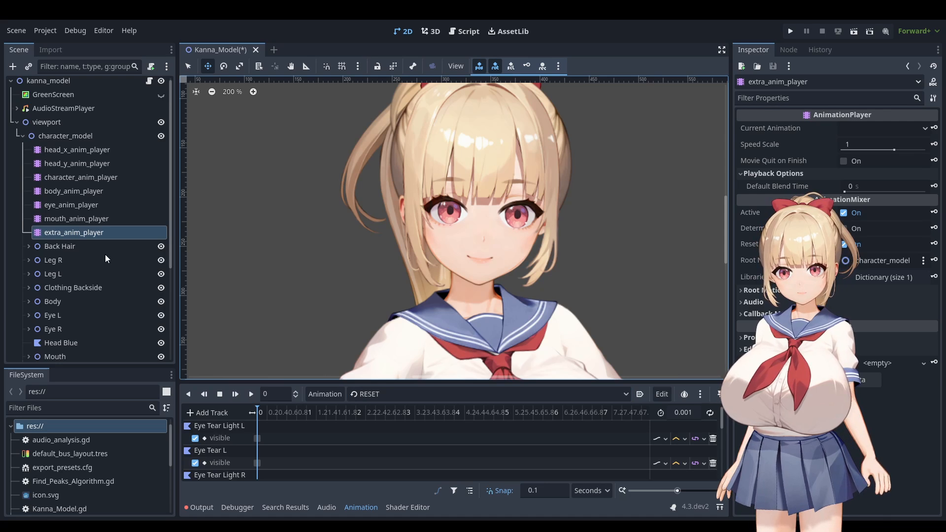
# Step: Turn the character's head to the side by scrubbing the timeline of the head_x_anim_player animation
pyautogui.click(94, 154)
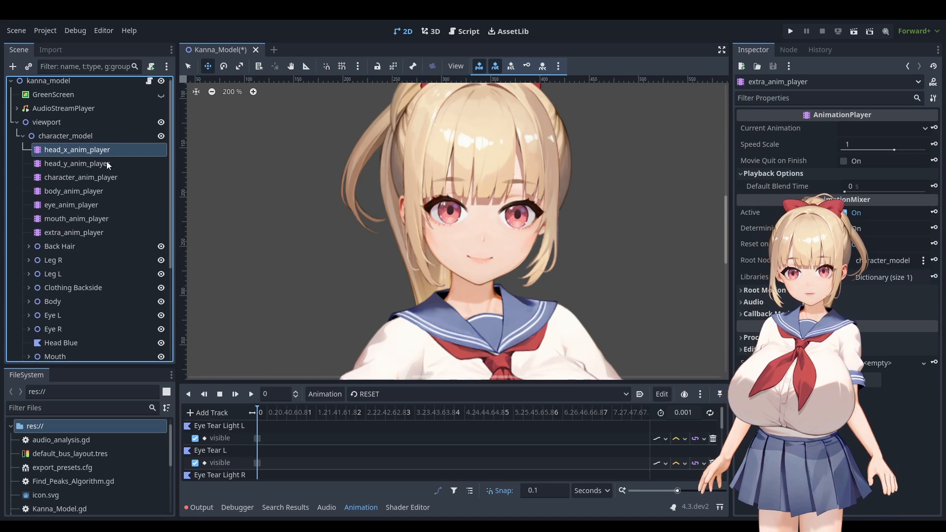
pyautogui.click(425, 428)
pyautogui.moveTo(263, 412); pyautogui.dragTo(357, 417)
# Step: Load the head_y animation of head_y_anim_player and tilt the head by scrubbing its timeline to 0
pyautogui.click(77, 163)
pyautogui.click(488, 395)
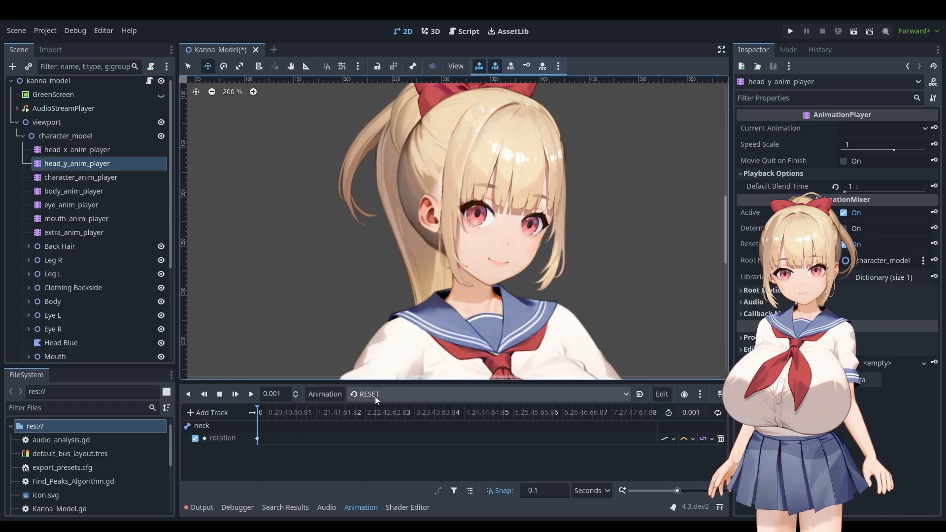
pyautogui.click(396, 427)
pyautogui.moveTo(307, 415); pyautogui.dragTo(210, 416)
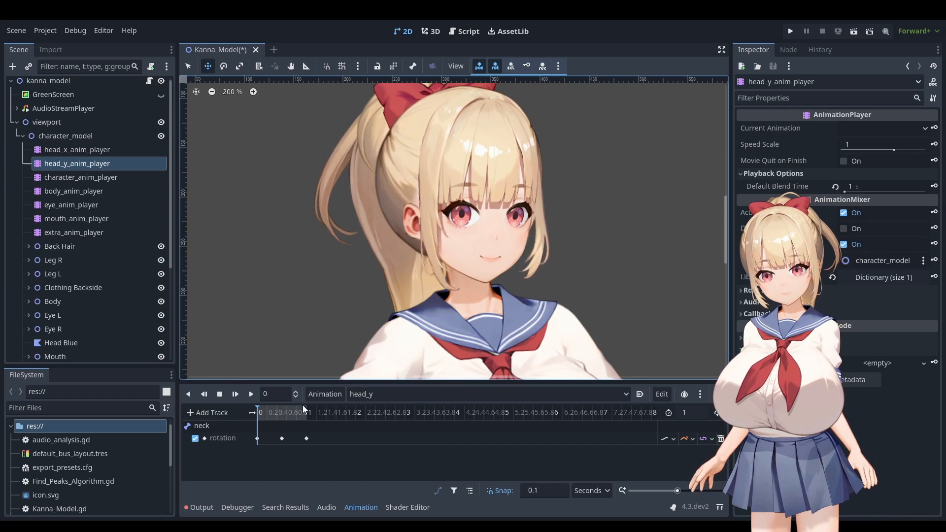
# Step: Load the lewd animation of eye_anim_player and combine it with extra_anim_player's blush and blush_heart animations
pyautogui.click(61, 208)
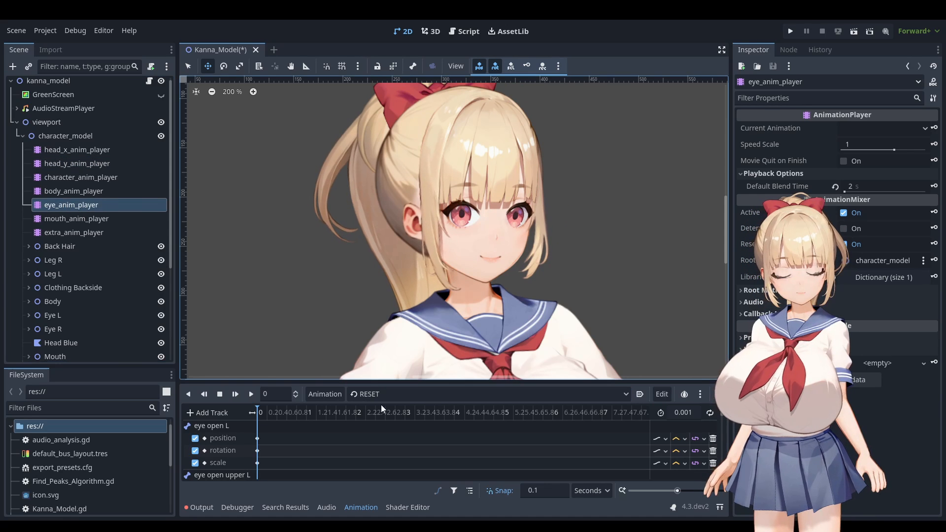
pyautogui.click(397, 402)
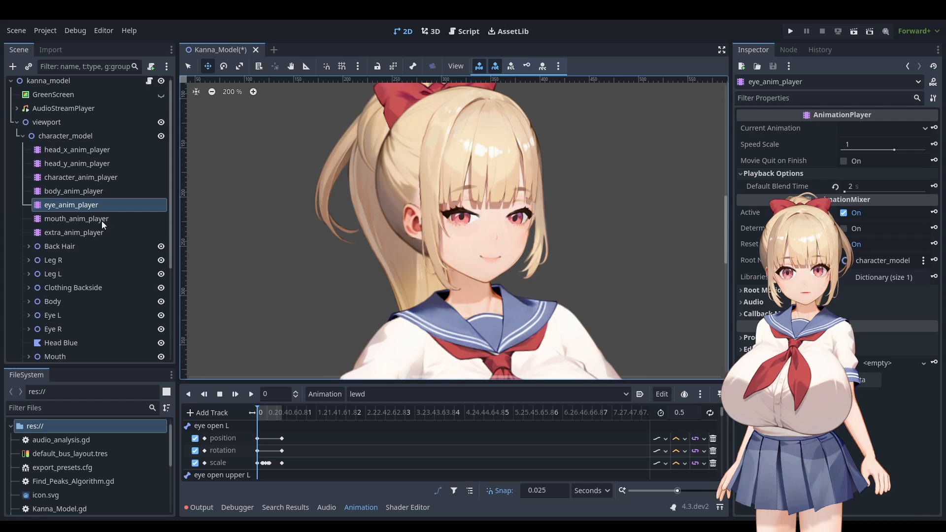
pyautogui.click(75, 234)
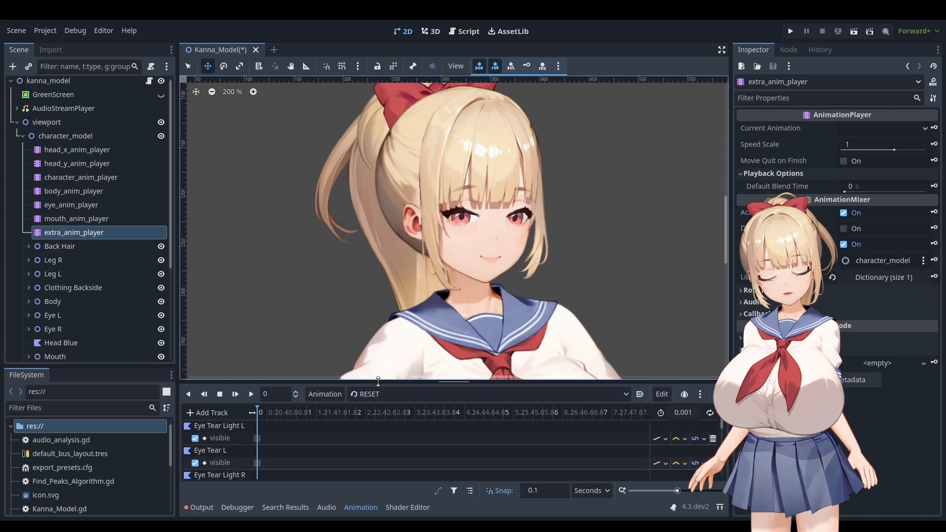
pyautogui.click(384, 402)
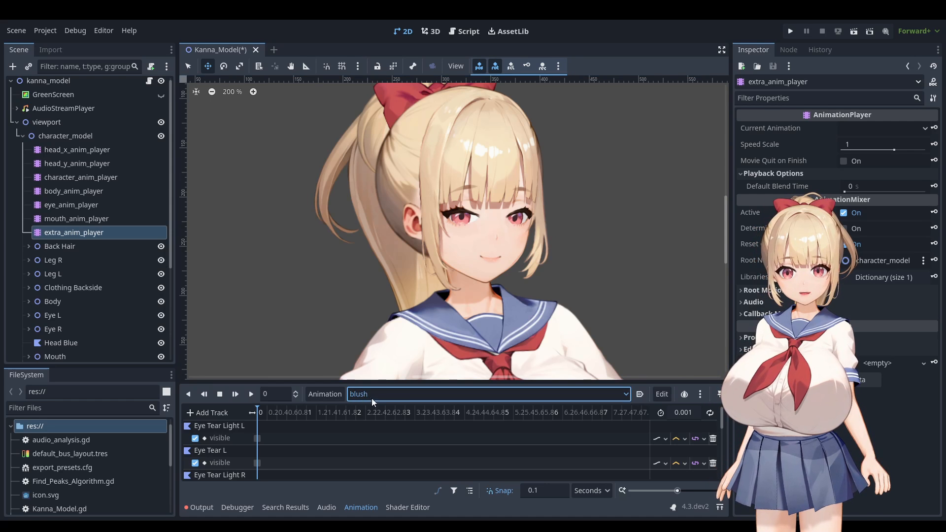
pyautogui.click(398, 420)
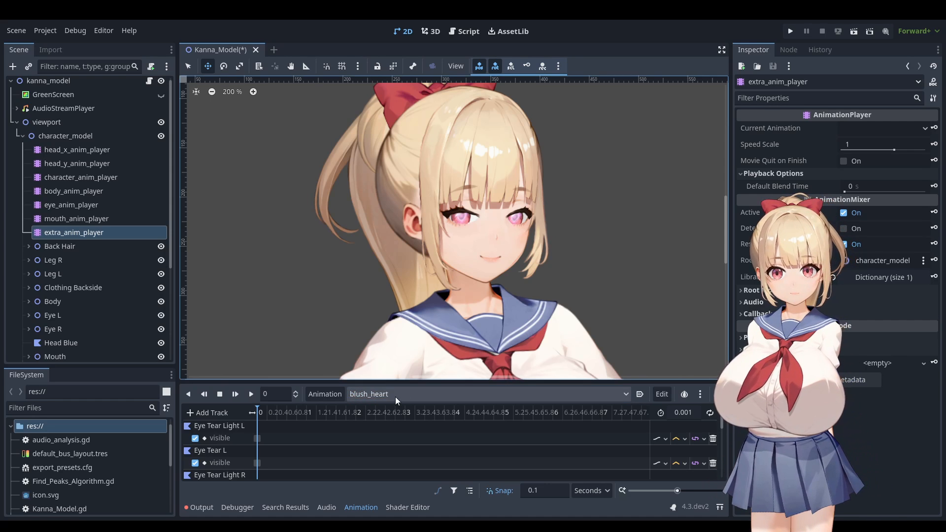
pyautogui.click(397, 400)
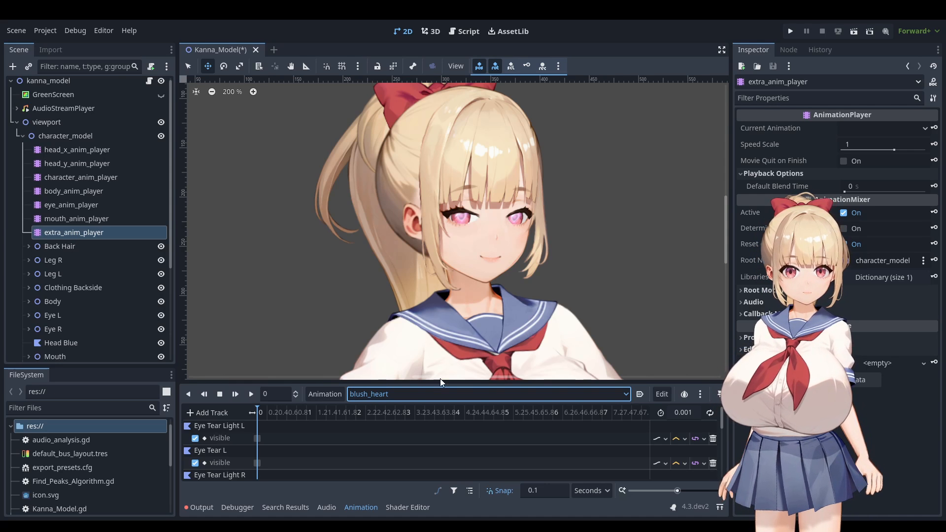
pyautogui.click(400, 359)
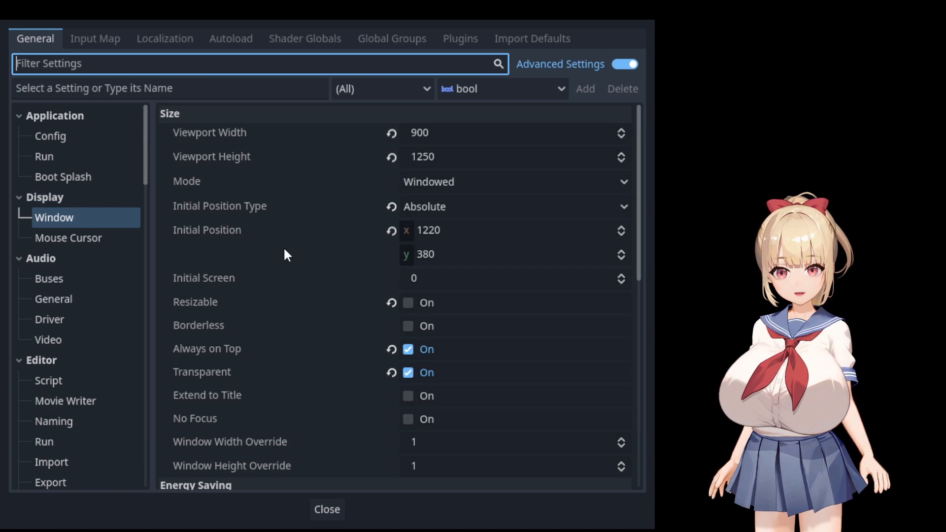
# Step: Examine the project's Application Run settings and the Display Window settings, from size and initial position to per-pixel transparency
pyautogui.click(51, 134)
pyautogui.click(46, 156)
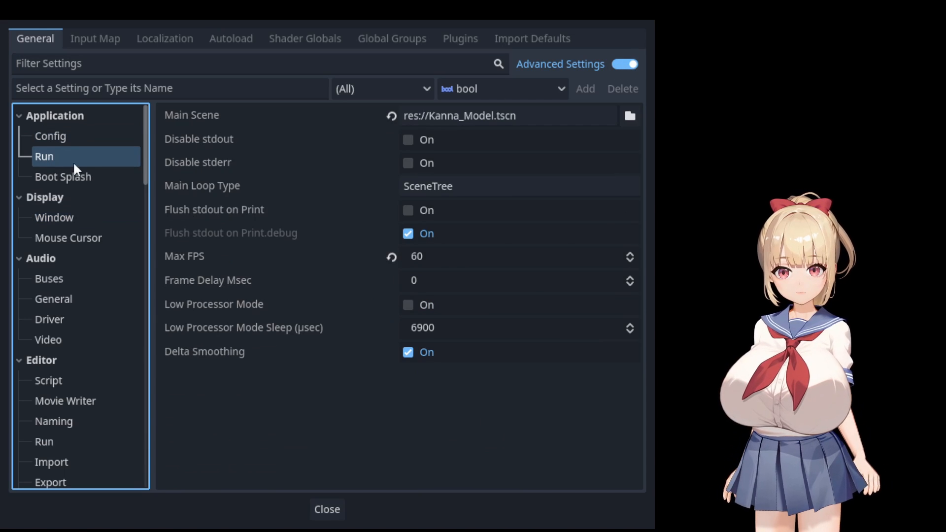
pyautogui.click(43, 217)
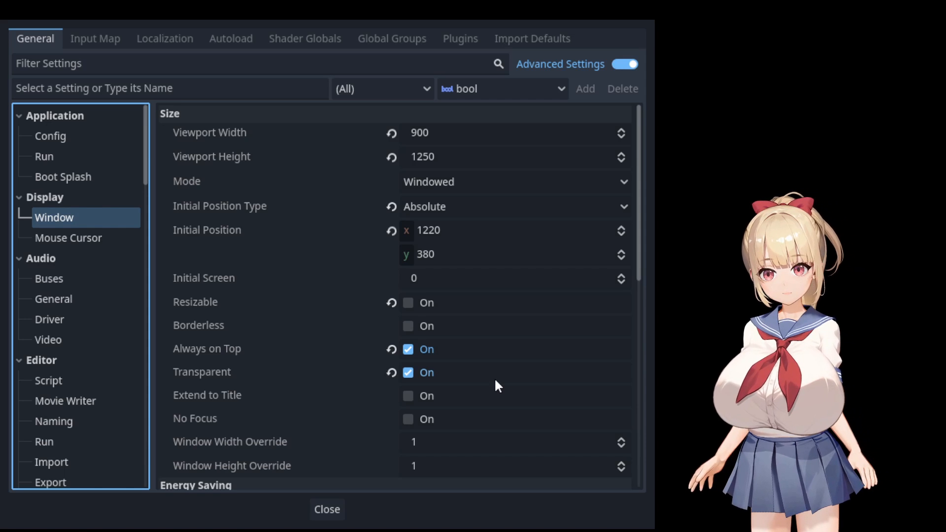
pyautogui.scroll(-2, 454, 289)
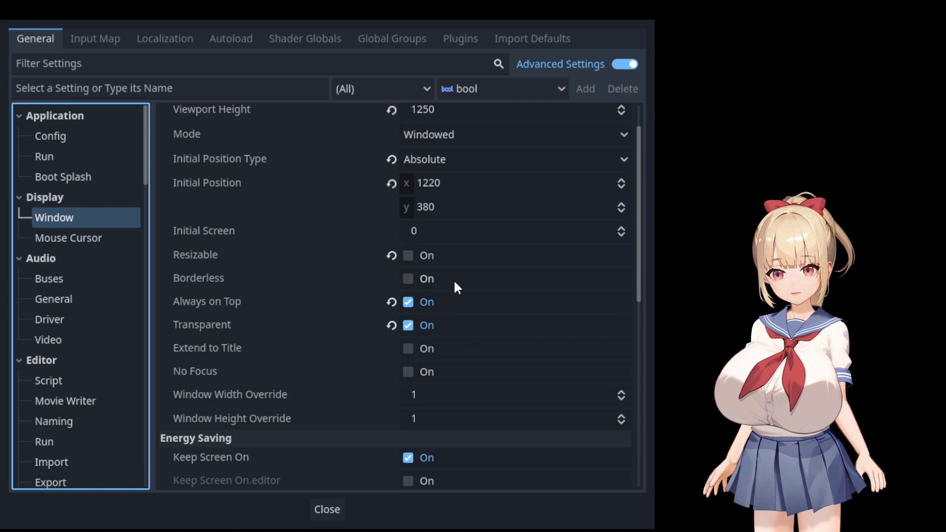
pyautogui.scroll(-2, 453, 243)
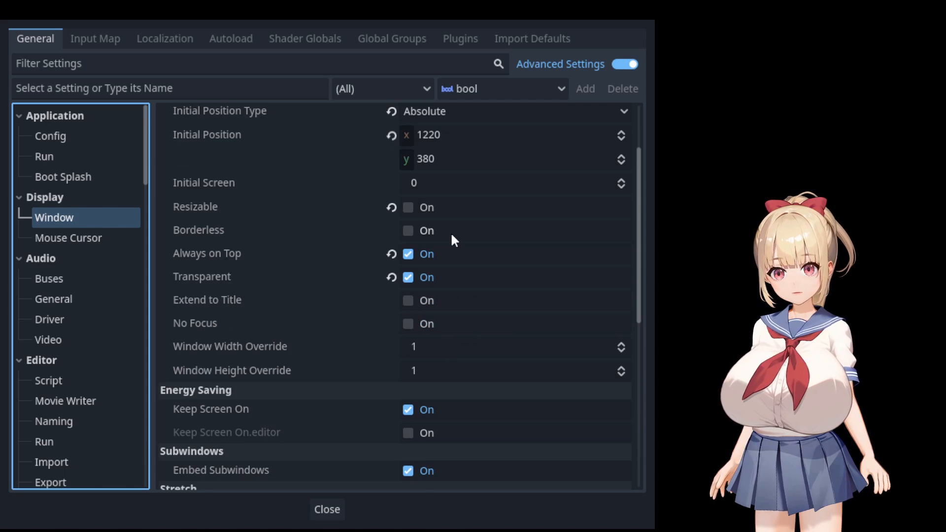
pyautogui.scroll(-10, 453, 237)
pyautogui.scroll(-5, 453, 236)
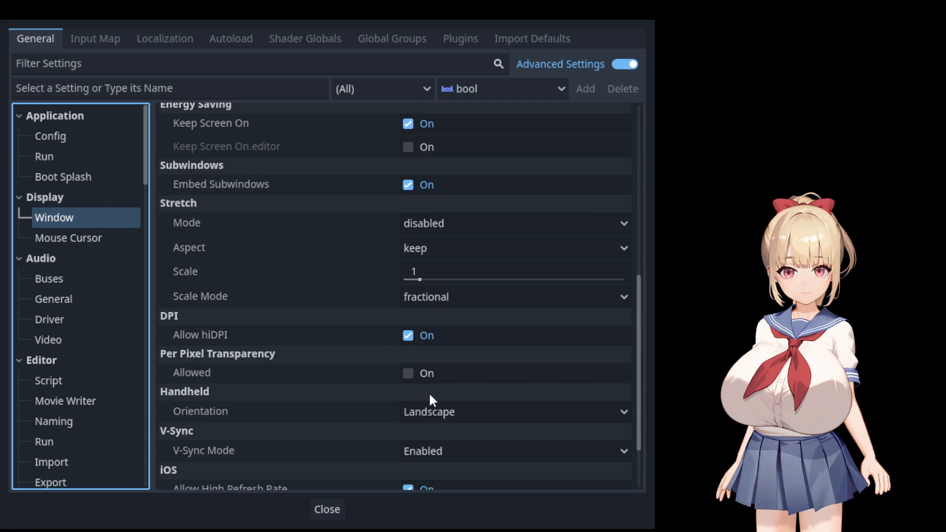
pyautogui.scroll(15, 453, 236)
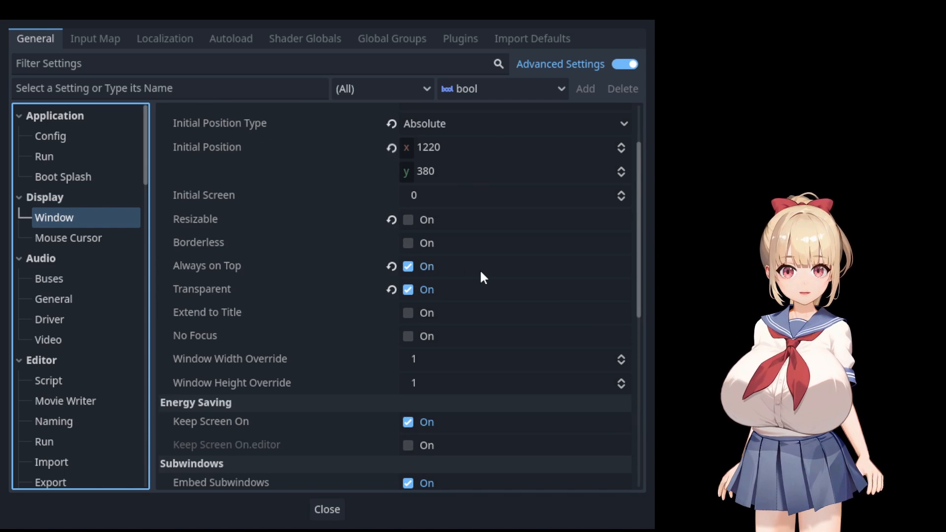
# Step: Review the Display Window size settings, then examine the Audio settings for Buses, General, Driver and Video and skim the remaining categories
pyautogui.scroll(2, 478, 274)
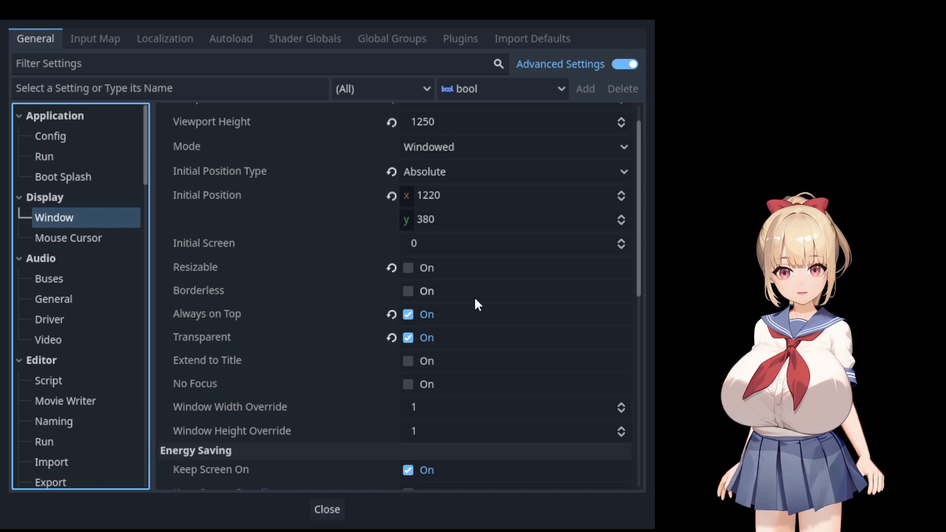
pyautogui.scroll(2, 471, 276)
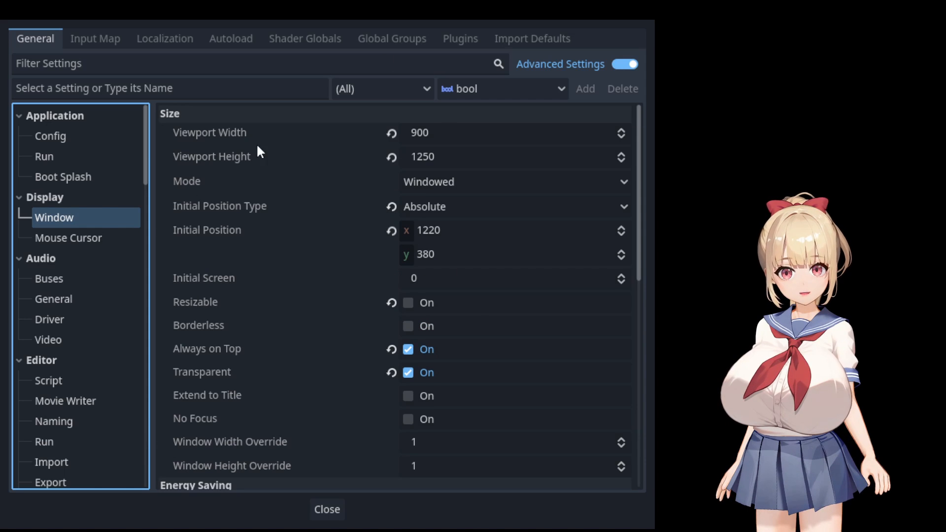
pyautogui.scroll(-2, 55, 247)
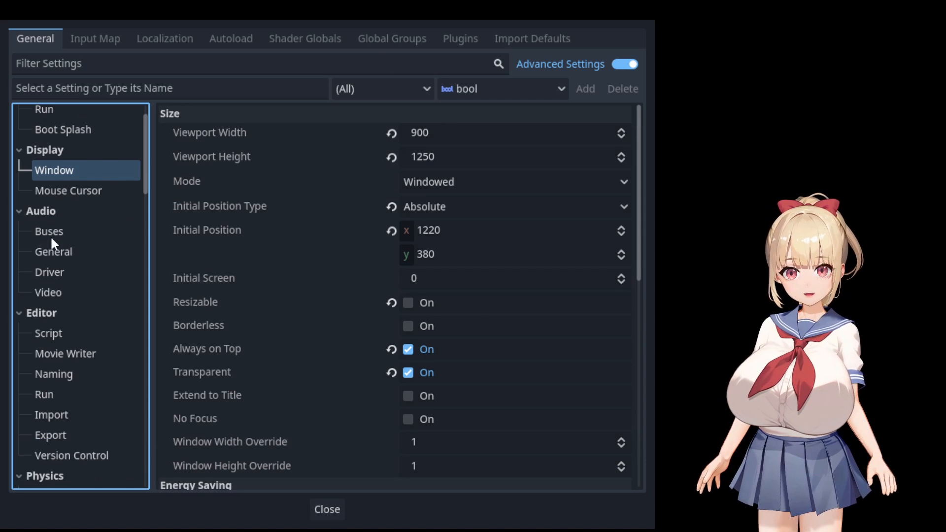
pyautogui.click(51, 235)
pyautogui.click(58, 252)
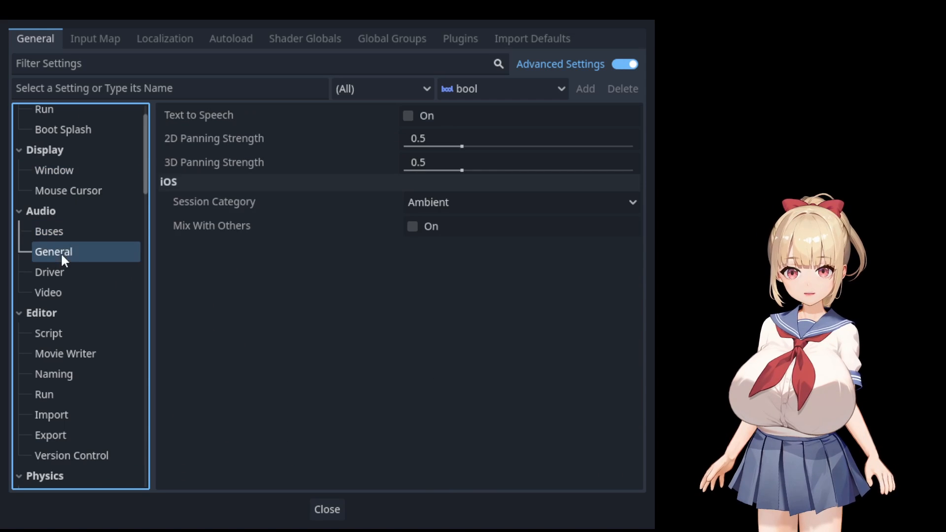
pyautogui.click(64, 274)
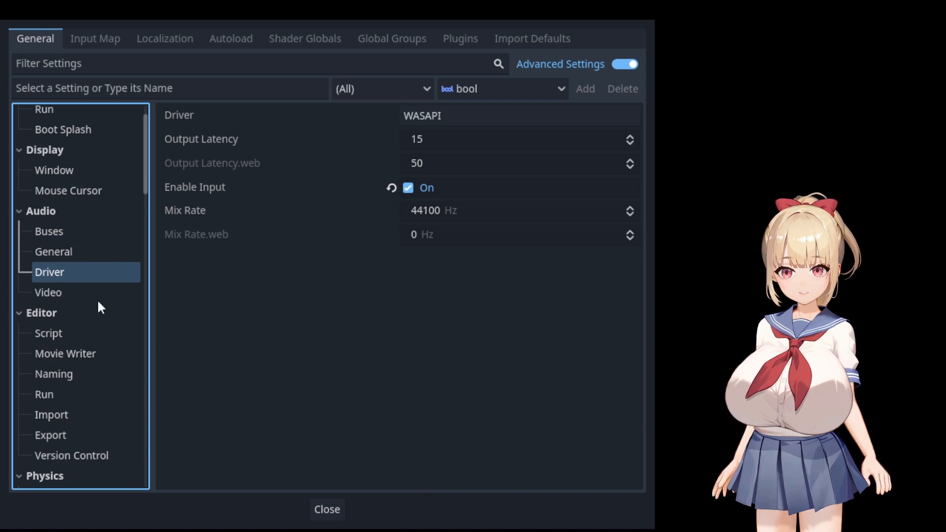
pyautogui.click(60, 293)
pyautogui.scroll(-6, 128, 232)
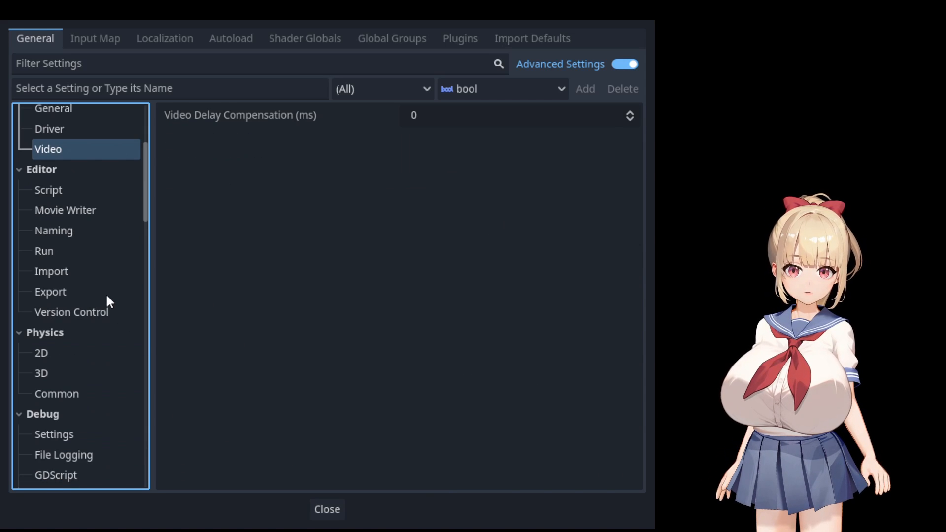
pyautogui.scroll(-4, 96, 296)
pyautogui.scroll(-18, 90, 261)
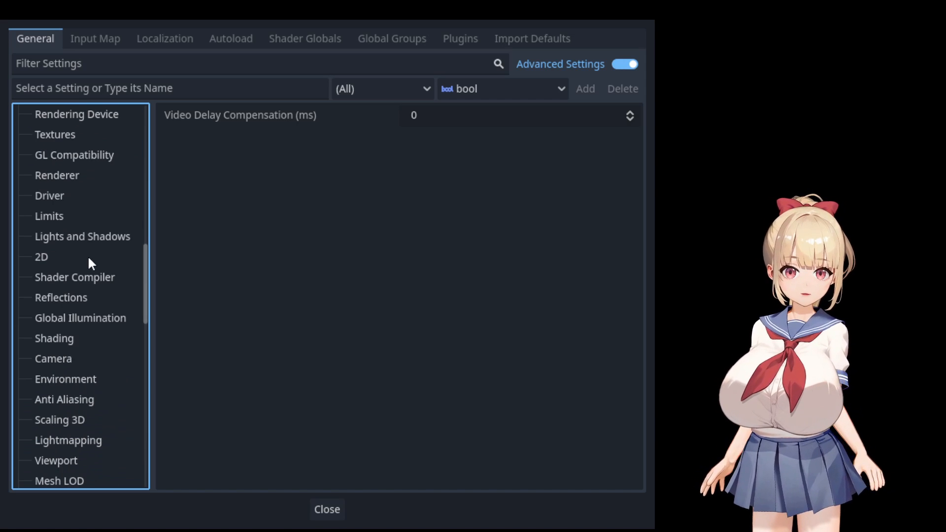
pyautogui.scroll(20, 88, 255)
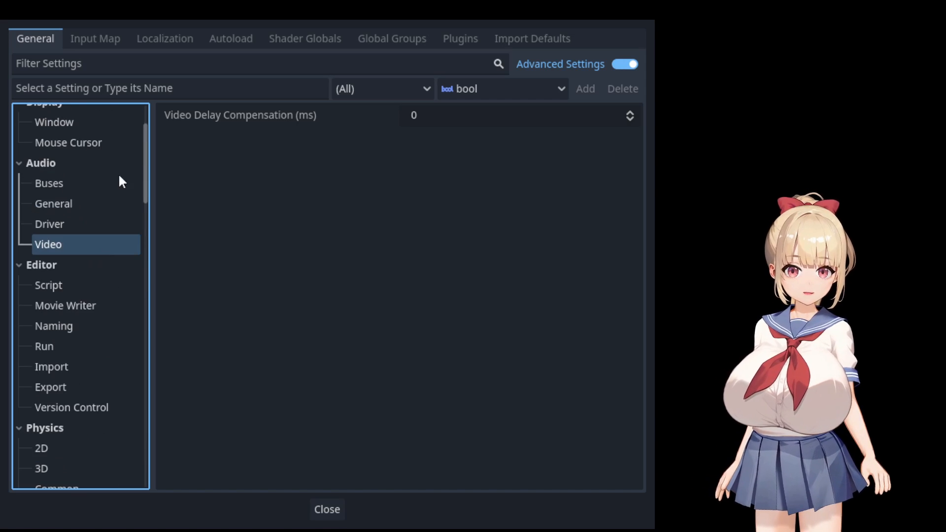
# Step: Examine the project's input map actions and their assigned key shortcuts, from Debug and Cute through Culture_Up and Culture_Down
pyautogui.click(105, 37)
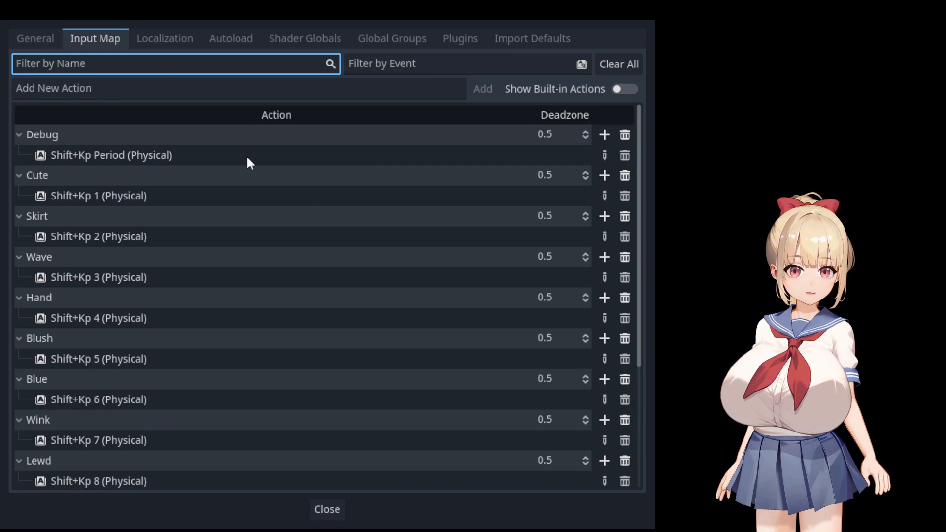
pyautogui.scroll(-3, 213, 355)
pyautogui.scroll(3, 185, 386)
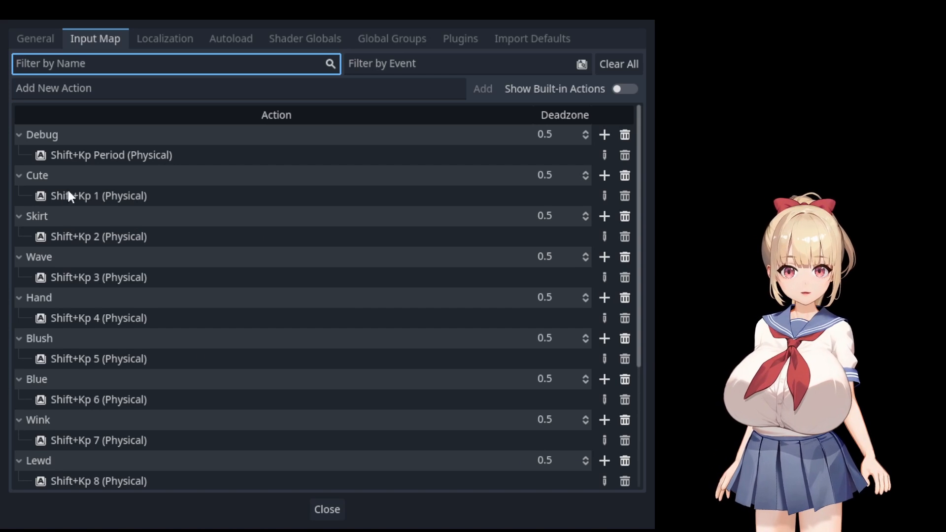
pyautogui.scroll(-4, 103, 358)
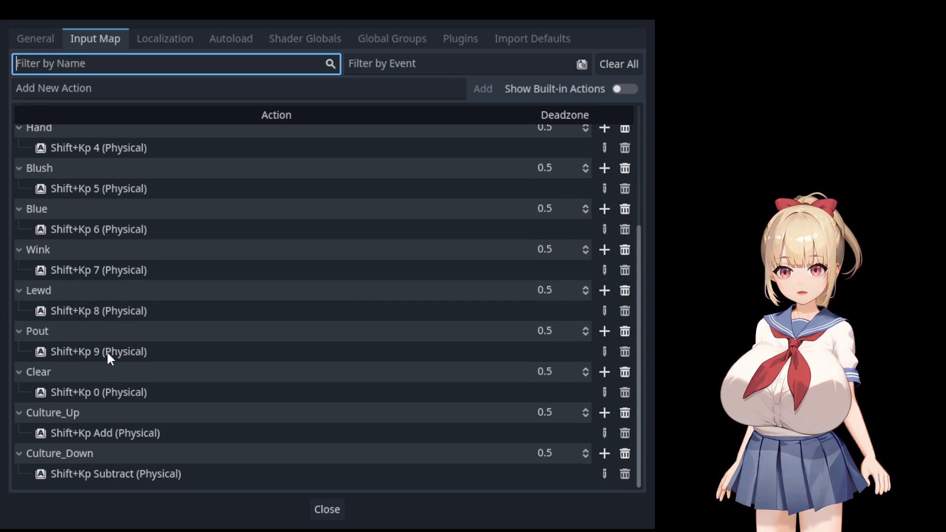
pyautogui.scroll(4, 141, 333)
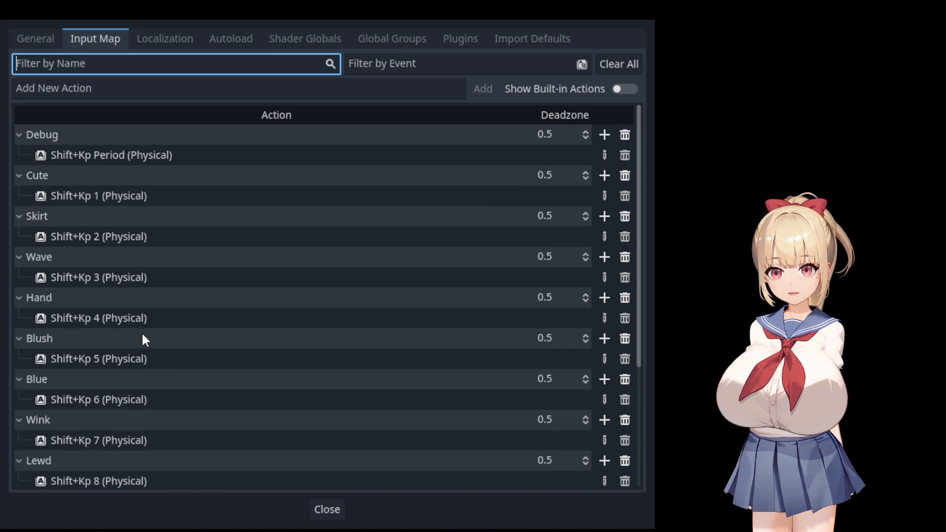